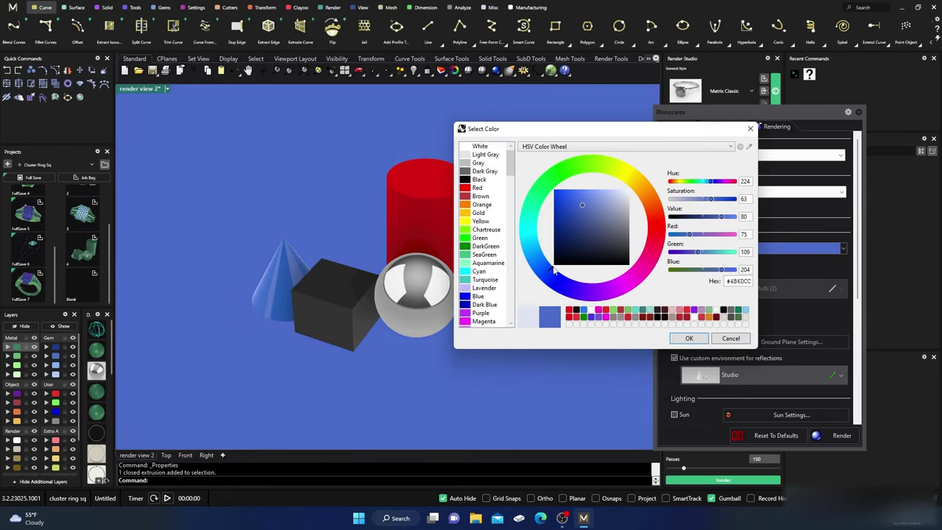
{"action": "mouse_move", "coordinate": [539, 267]}
{"action": "left_mouse_down"}
{"action": "mouse_move", "coordinate": [534, 221]}
{"action": "mouse_move", "coordinate": [557, 180]}
{"action": "mouse_move", "coordinate": [615, 171]}
{"action": "mouse_move", "coordinate": [642, 188]}
{"action": "mouse_move", "coordinate": [654, 228]}
{"action": "mouse_move", "coordinate": [635, 271]}
{"action": "mouse_move", "coordinate": [593, 287]}
{"action": "mouse_move", "coordinate": [537, 221]}
{"action": "mouse_move", "coordinate": [574, 177]}
{"action": "mouse_move", "coordinate": [617, 173]}
{"action": "mouse_move", "coordinate": [592, 163]}
{"action": "mouse_move", "coordinate": [544, 194]}
{"action": "left_mouse_up"}
{"action": "left_click", "coordinate": [627, 193]}
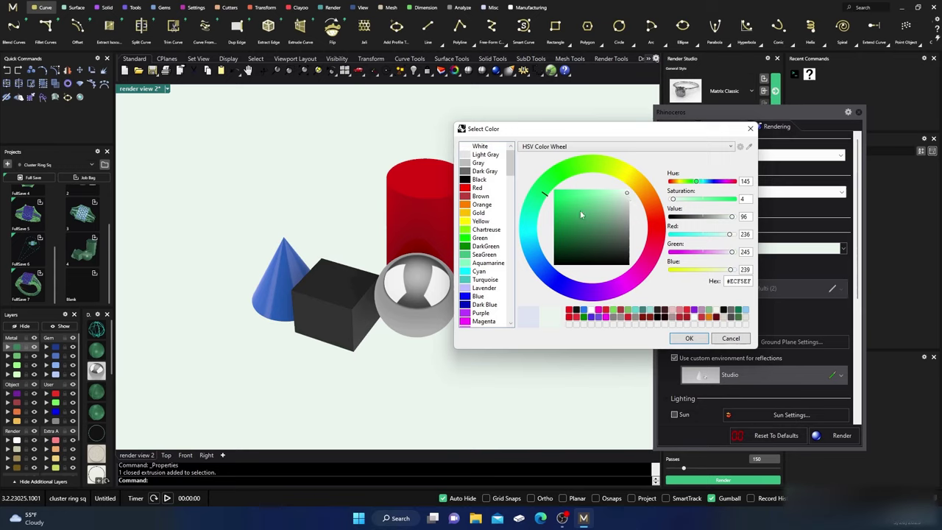
{"action": "left_click", "coordinate": [729, 338]}
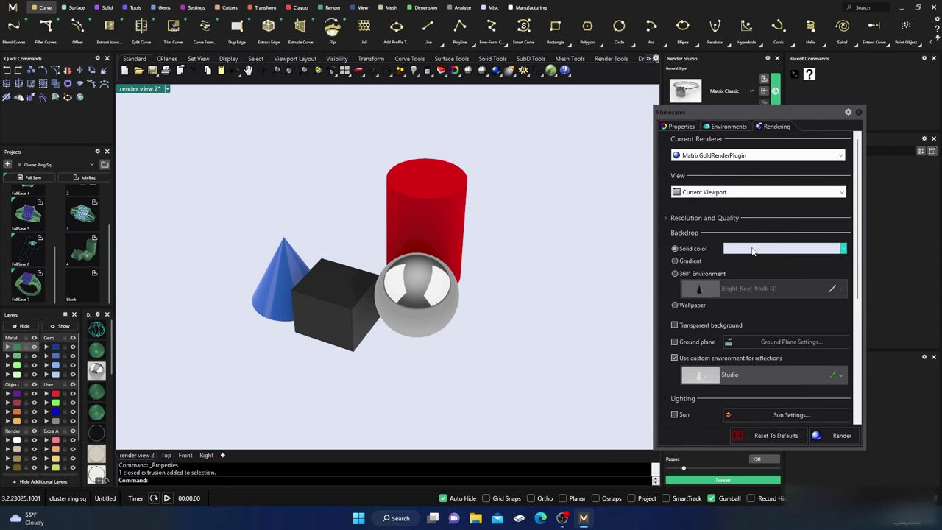
Set the solid backdrop color to near-white #F8F9FA.
{"action": "left_click", "coordinate": [753, 251]}
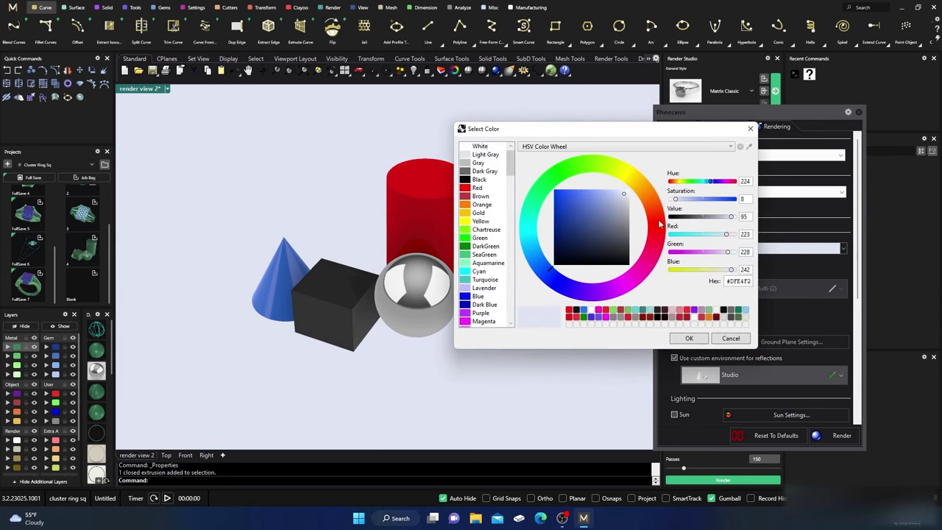
{"action": "left_click", "coordinate": [629, 192]}
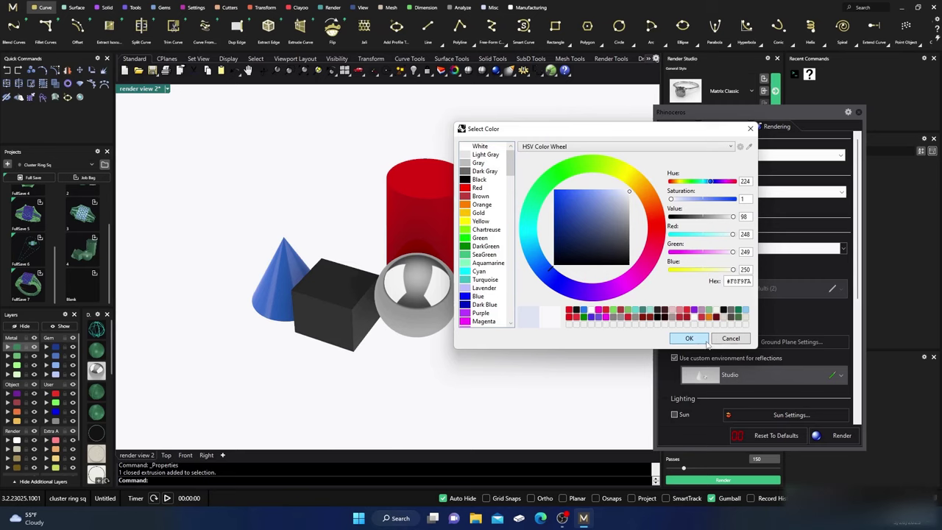
{"action": "left_click", "coordinate": [698, 340]}
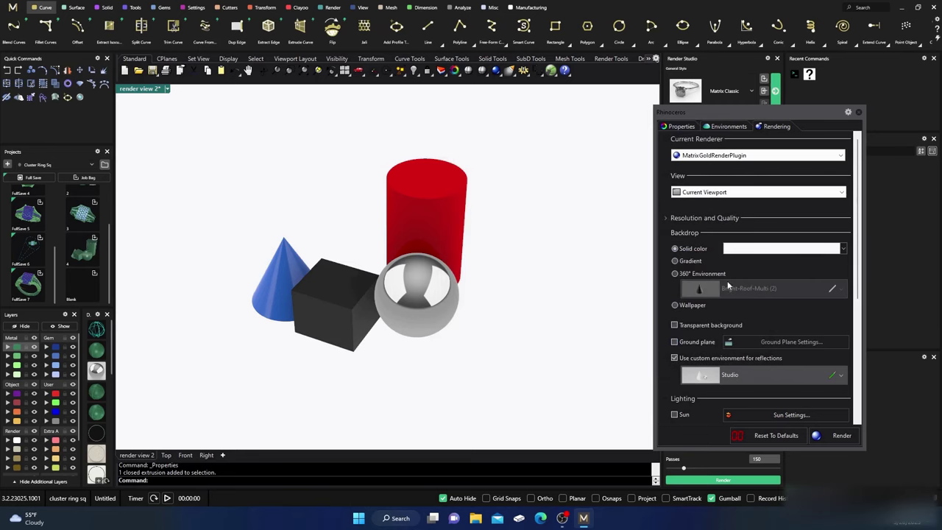
Switch the backdrop to Gradient and set its upper color to near-white #F7F7F7.
{"action": "left_click", "coordinate": [678, 262]}
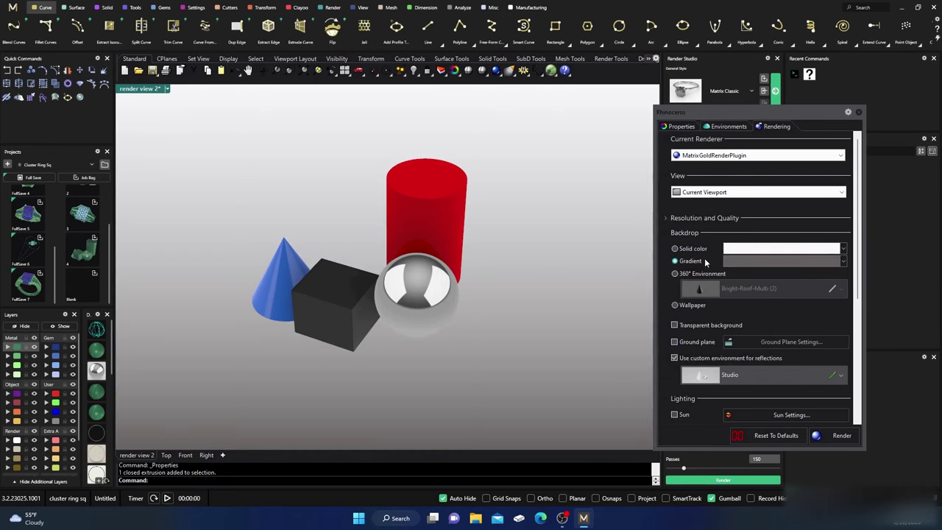
{"action": "left_click", "coordinate": [729, 250]}
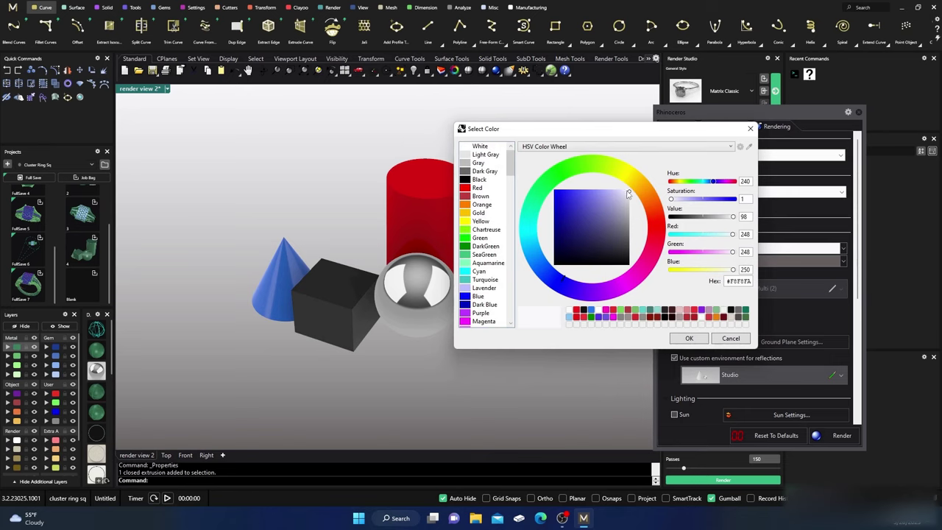
{"action": "mouse_move", "coordinate": [627, 193]}
{"action": "left_mouse_down"}
{"action": "mouse_move", "coordinate": [570, 206]}
{"action": "mouse_move", "coordinate": [623, 193]}
{"action": "left_mouse_up"}
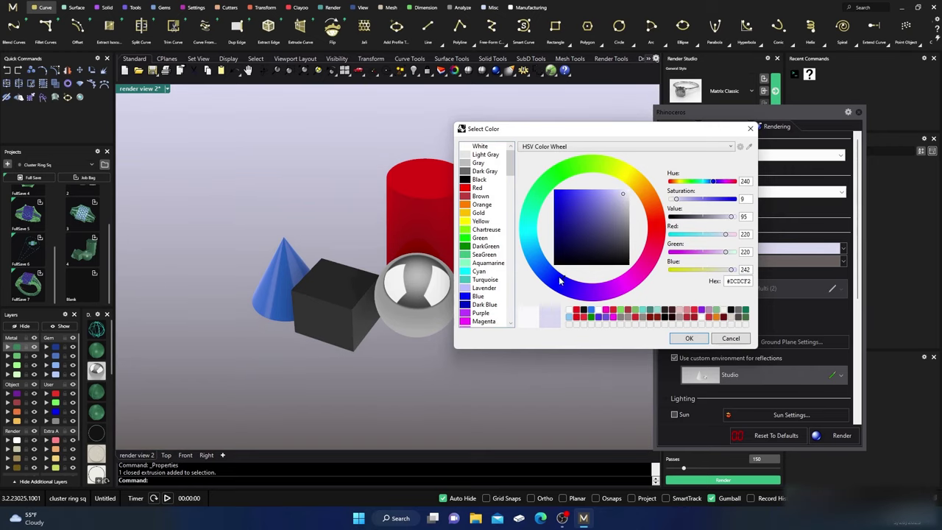
{"action": "left_click_drag", "start_coordinate": [623, 194], "coordinate": [648, 208]}
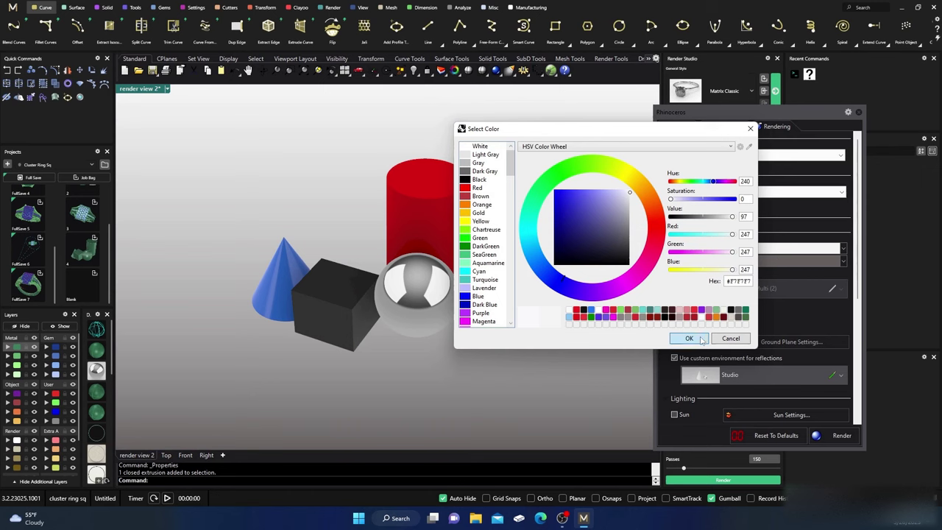
{"action": "left_click", "coordinate": [689, 338]}
Set the lower color of the backdrop gradient to dark red #AB3232.
{"action": "left_click", "coordinate": [770, 262]}
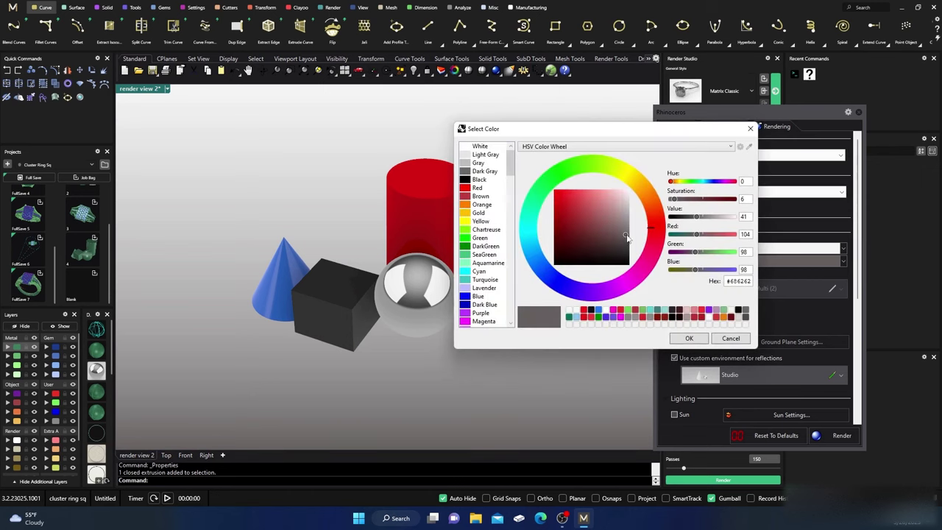
{"action": "mouse_move", "coordinate": [626, 237]}
{"action": "left_mouse_down"}
{"action": "mouse_move", "coordinate": [566, 203]}
{"action": "mouse_move", "coordinate": [568, 226]}
{"action": "mouse_move", "coordinate": [576, 213]}
{"action": "left_mouse_up"}
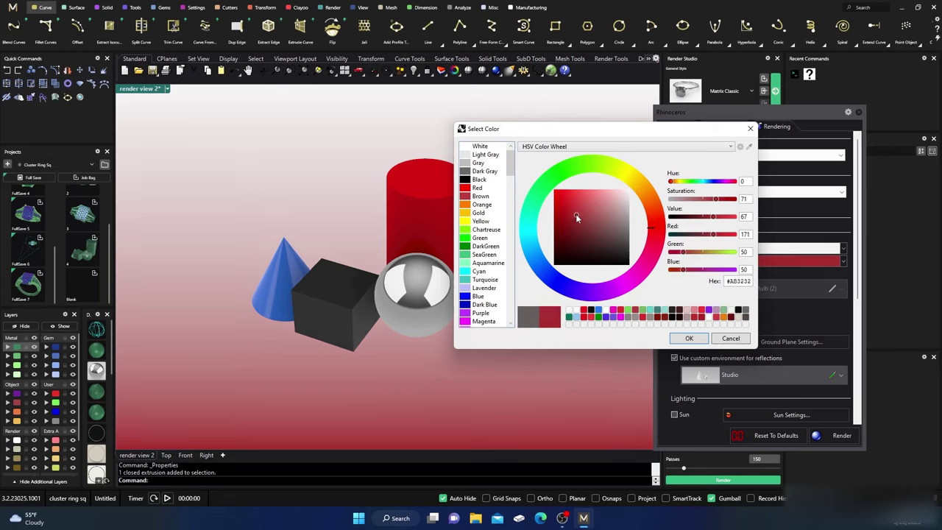
{"action": "left_click", "coordinate": [687, 340]}
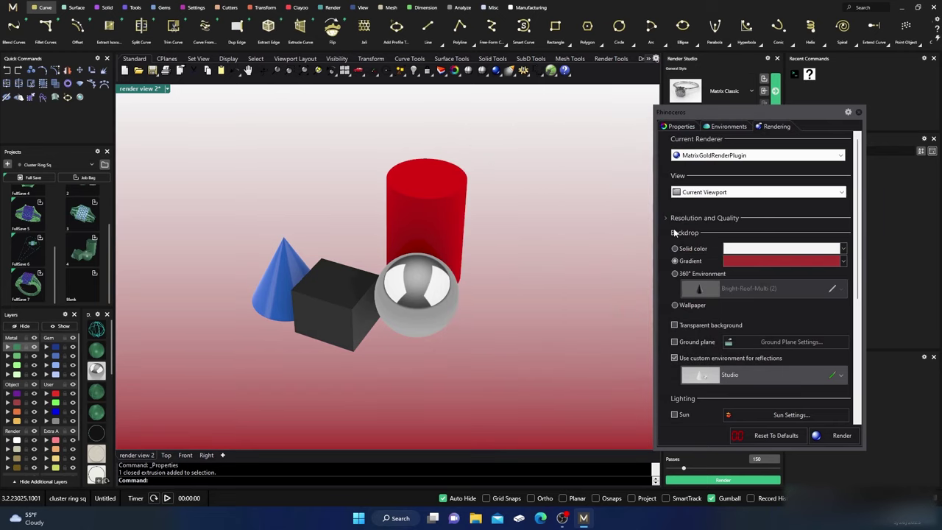
Switch the backdrop to Wallpaper and load the "wallpaper" image from the MatrixGold drawings for vectors folder as the shown viewport wallpaper.
{"action": "left_click", "coordinate": [675, 306]}
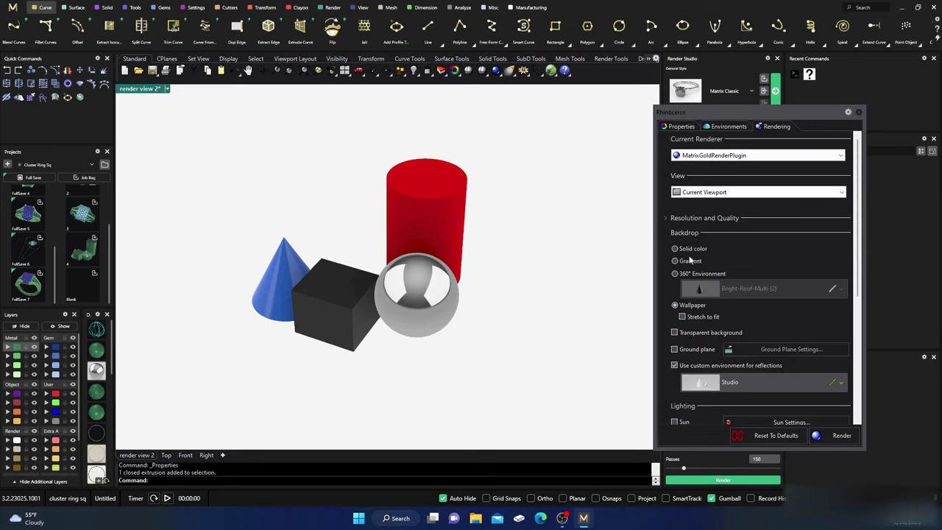
{"action": "left_click", "coordinate": [685, 127]}
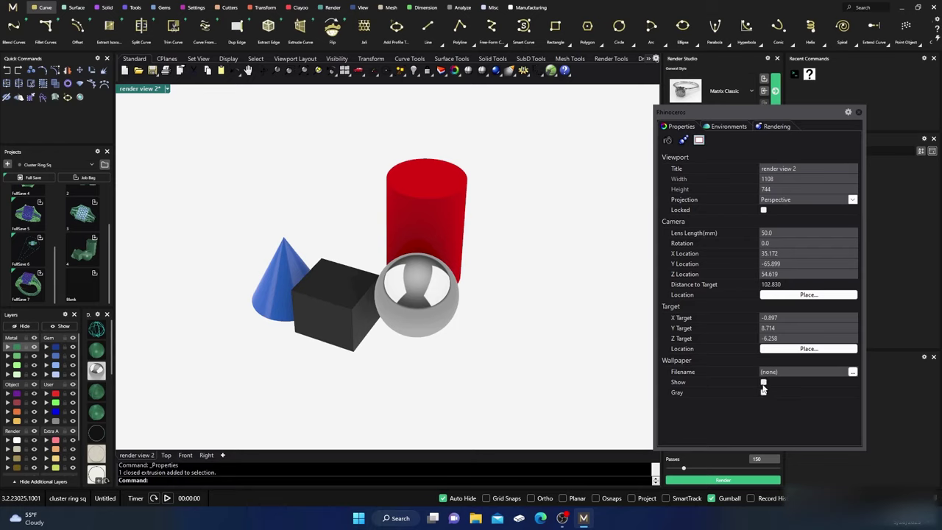
{"action": "left_click", "coordinate": [763, 383]}
{"action": "left_click", "coordinate": [853, 373]}
{"action": "scroll", "coordinate": [390, 310], "scroll_direction": "down", "scroll_amount": 5}
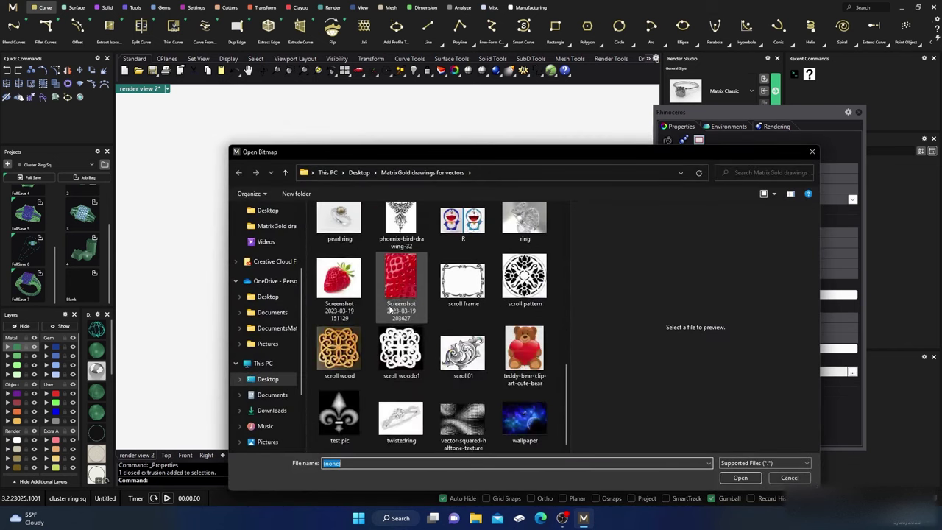
{"action": "left_click", "coordinate": [526, 418]}
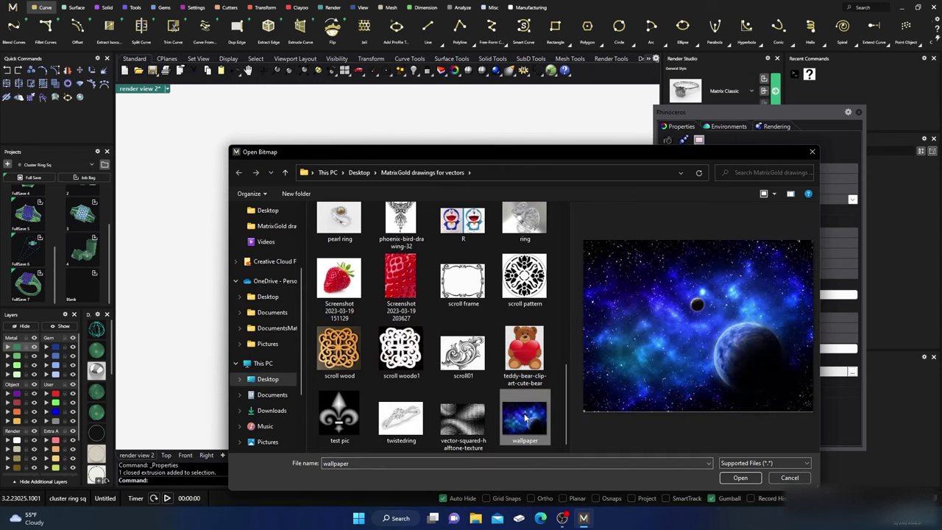
{"action": "left_click", "coordinate": [742, 477]}
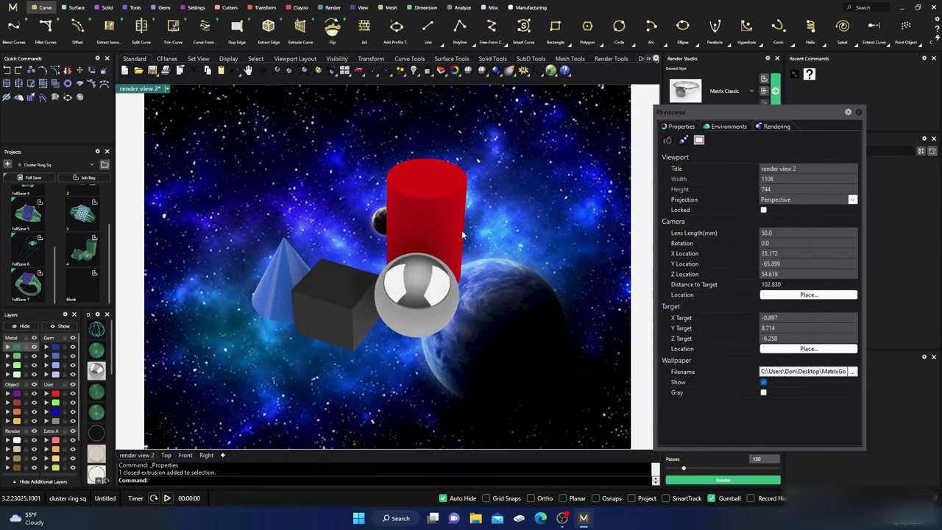
Turn on Stretch to fit for the wallpaper backdrop.
{"action": "mouse_move", "coordinate": [380, 328]}
{"action": "right_mouse_down"}
{"action": "mouse_move", "coordinate": [400, 296]}
{"action": "mouse_move", "coordinate": [357, 311]}
{"action": "mouse_move", "coordinate": [387, 321]}
{"action": "mouse_move", "coordinate": [384, 347]}
{"action": "right_mouse_up"}
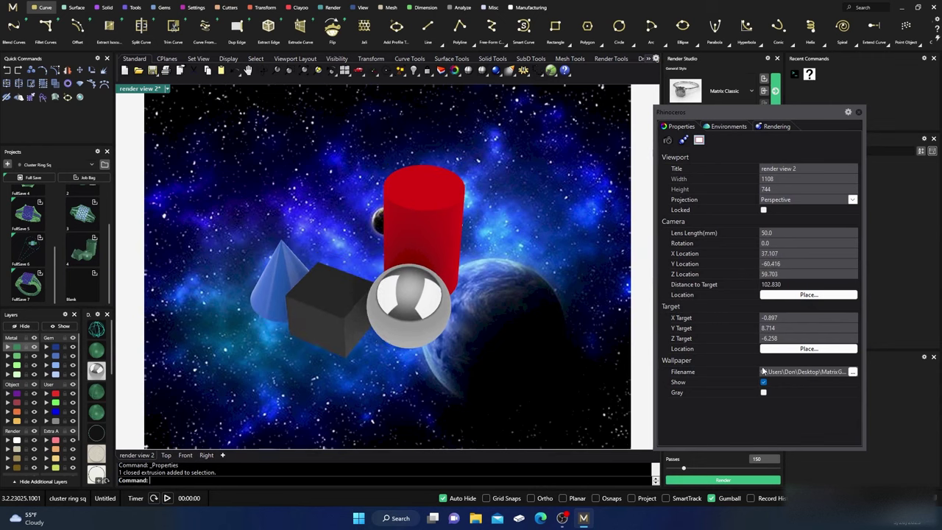
{"action": "left_click", "coordinate": [727, 128]}
{"action": "left_click", "coordinate": [774, 127]}
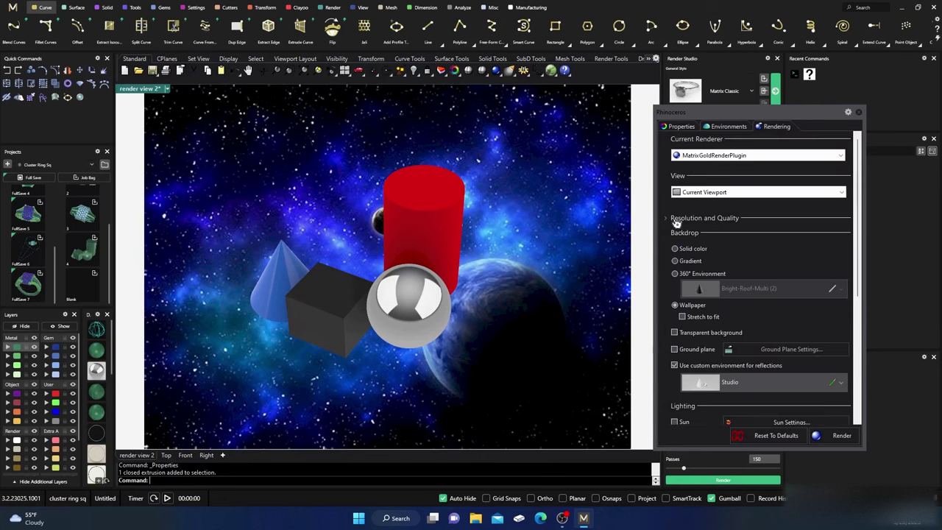
{"action": "left_click", "coordinate": [682, 318]}
Test-render the scene with Render Studio using the NVIDIA denoiser, and close the render without saving the post effects.
{"action": "left_click", "coordinate": [723, 481]}
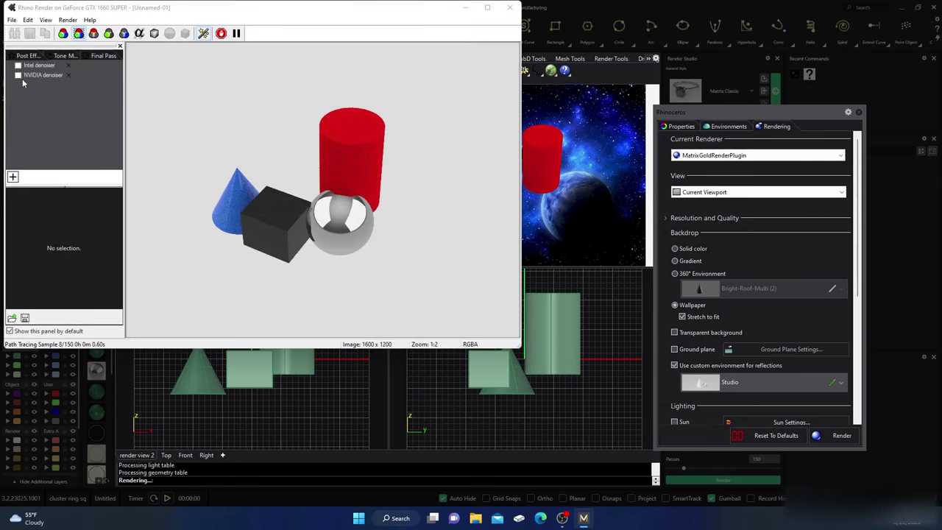
{"action": "left_click", "coordinate": [18, 76]}
{"action": "left_click", "coordinate": [17, 75]}
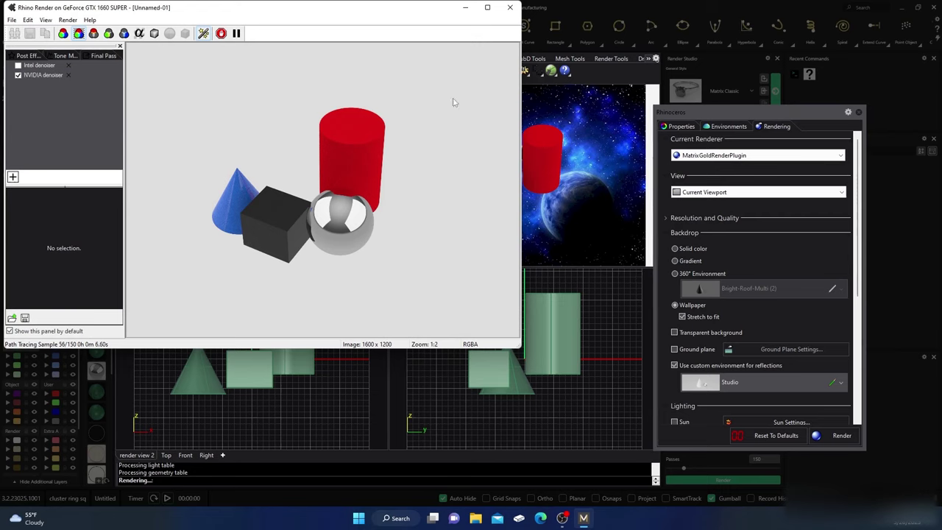
{"action": "left_click", "coordinate": [509, 8]}
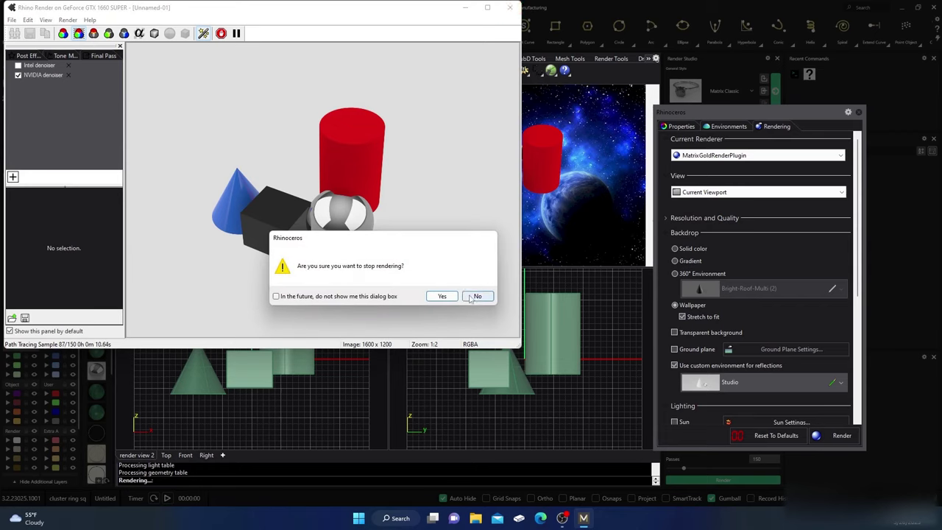
{"action": "left_click", "coordinate": [442, 296]}
{"action": "left_click", "coordinate": [459, 296]}
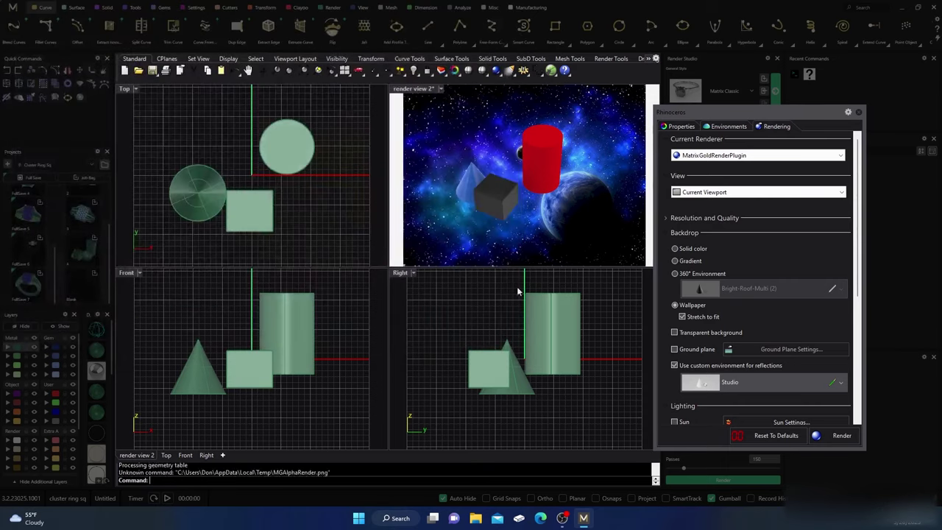
Render the current viewport from the Rendering settings with the NVIDIA denoiser, inspect the enlarged image, and close it without saving the post effects.
{"action": "left_click", "coordinate": [830, 440]}
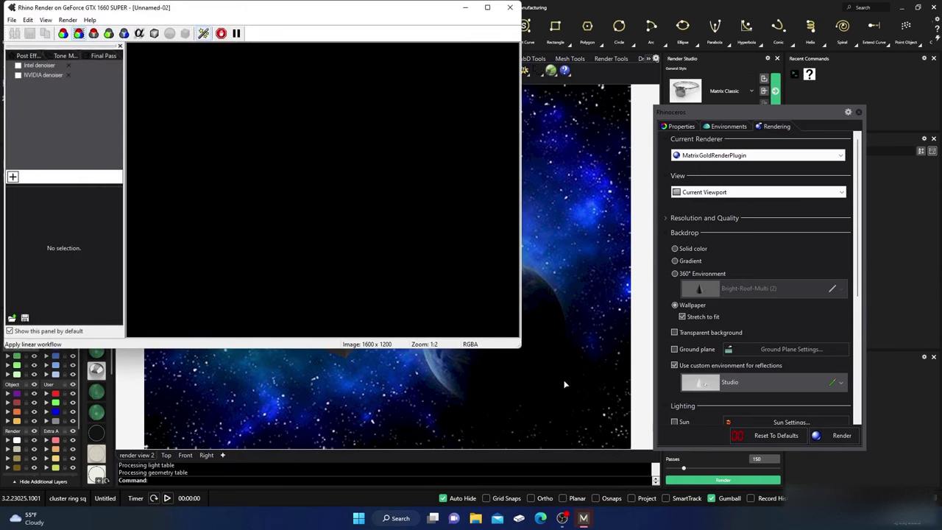
{"action": "left_click", "coordinate": [17, 74]}
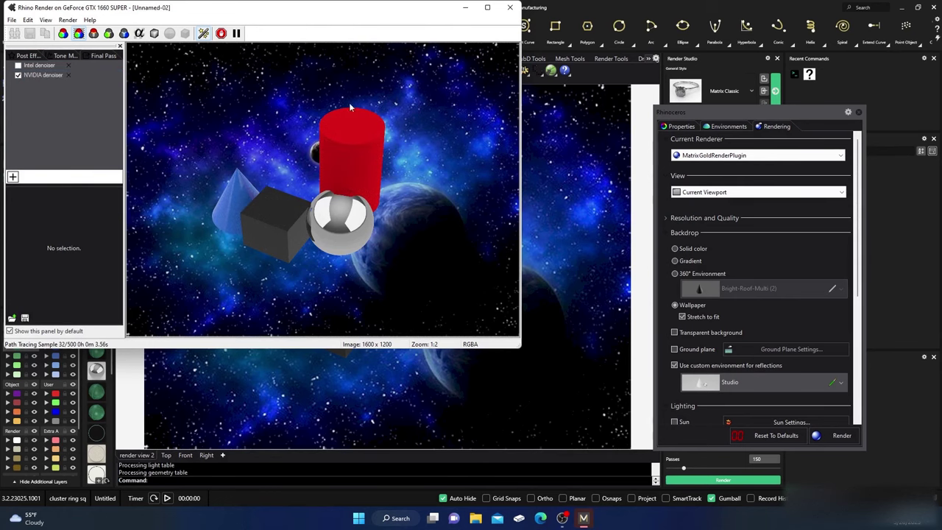
{"action": "left_click", "coordinate": [487, 11]}
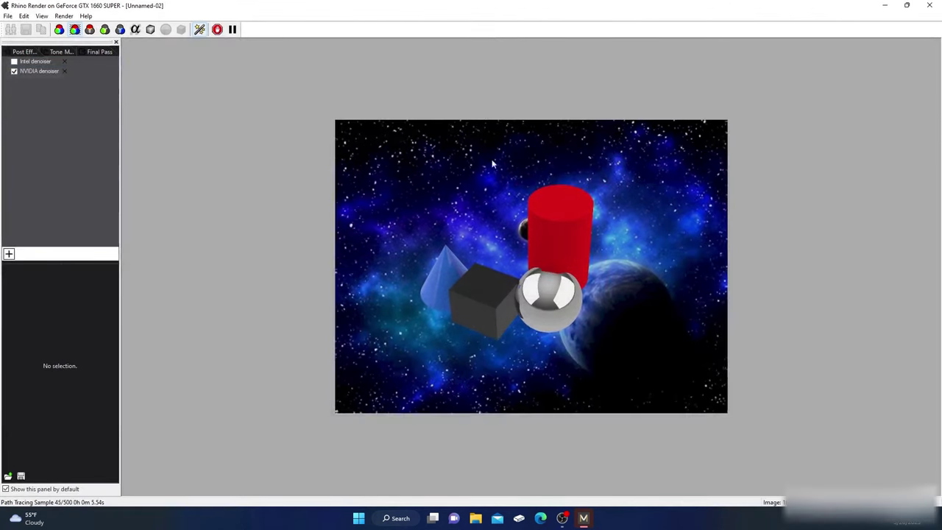
{"action": "scroll", "coordinate": [513, 235], "scroll_direction": "up", "scroll_amount": 1}
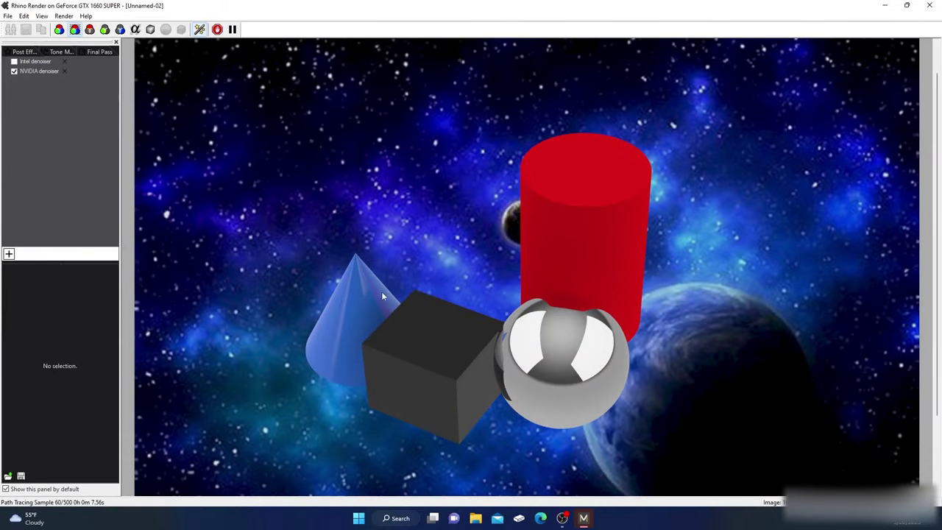
{"action": "scroll", "coordinate": [382, 295], "scroll_direction": "down", "scroll_amount": 2}
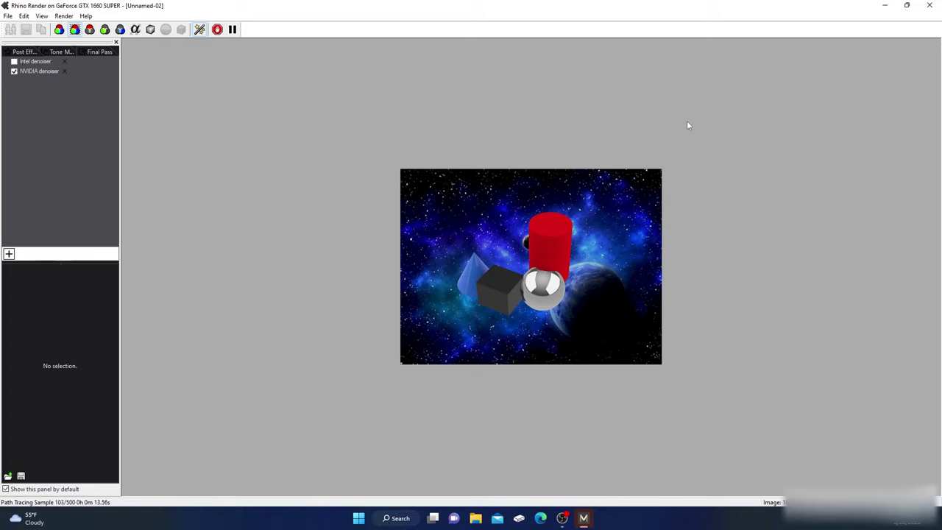
{"action": "left_click", "coordinate": [931, 6]}
{"action": "left_click", "coordinate": [450, 296]}
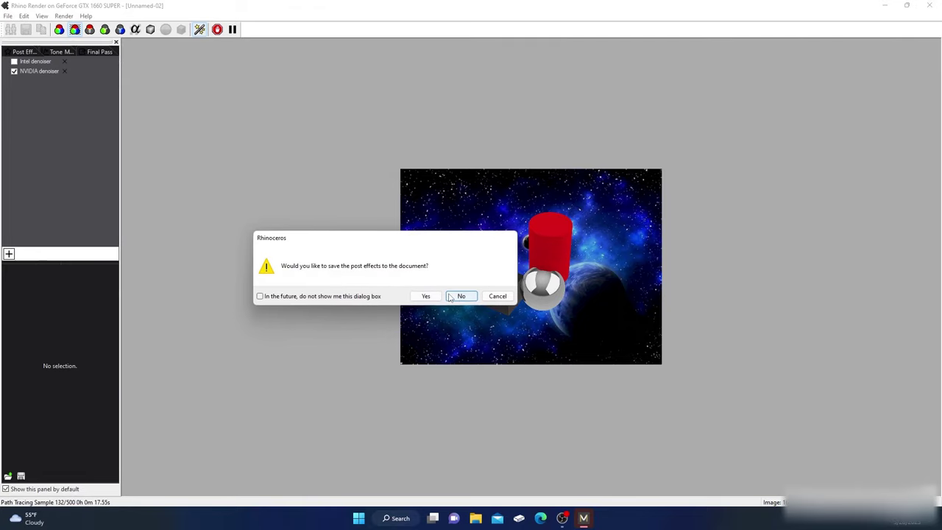
{"action": "left_click", "coordinate": [458, 296]}
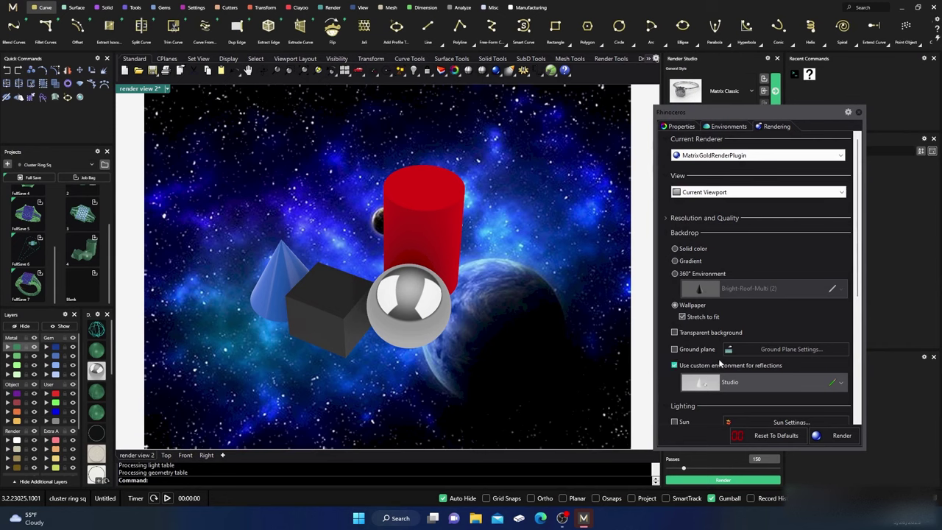
Render the scene once more with Render Studio to check its backdrop, and stop and close the render.
{"action": "left_click", "coordinate": [724, 481]}
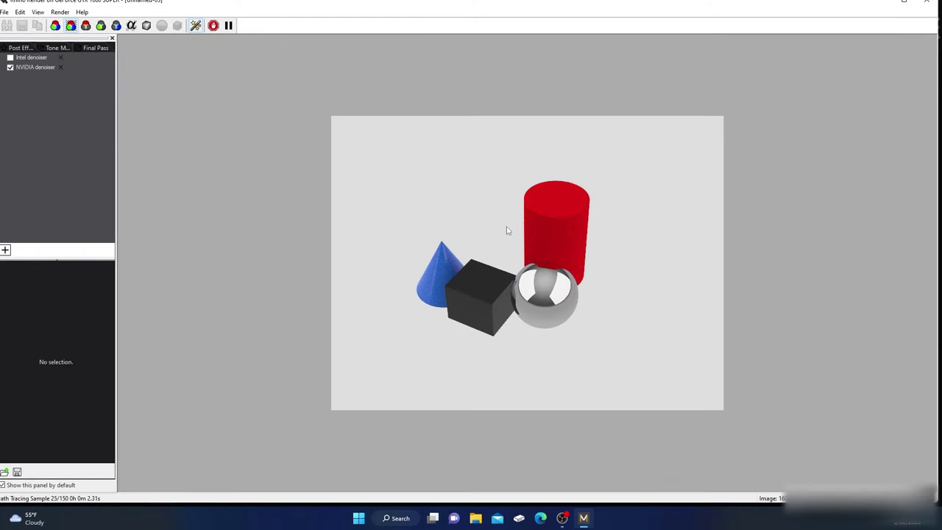
{"action": "left_click", "coordinate": [926, 2]}
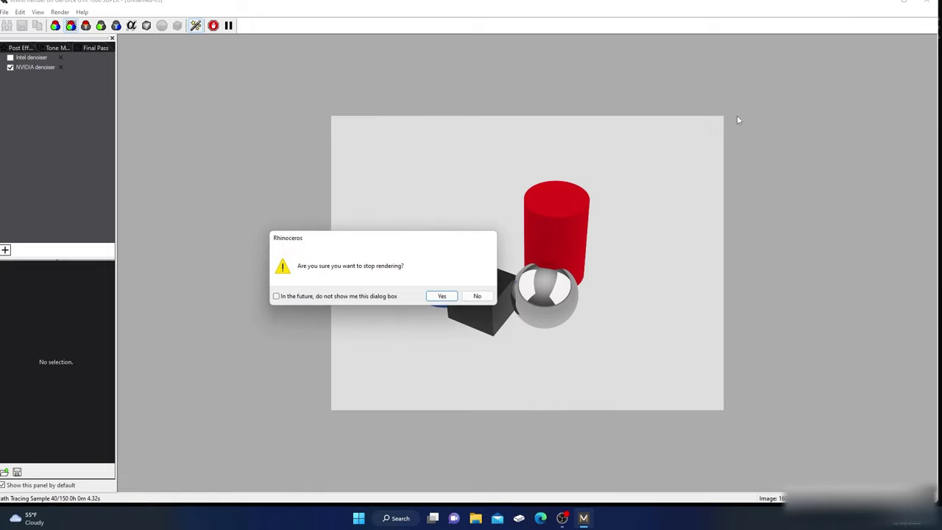
{"action": "left_click", "coordinate": [440, 295]}
{"action": "left_click", "coordinate": [462, 297]}
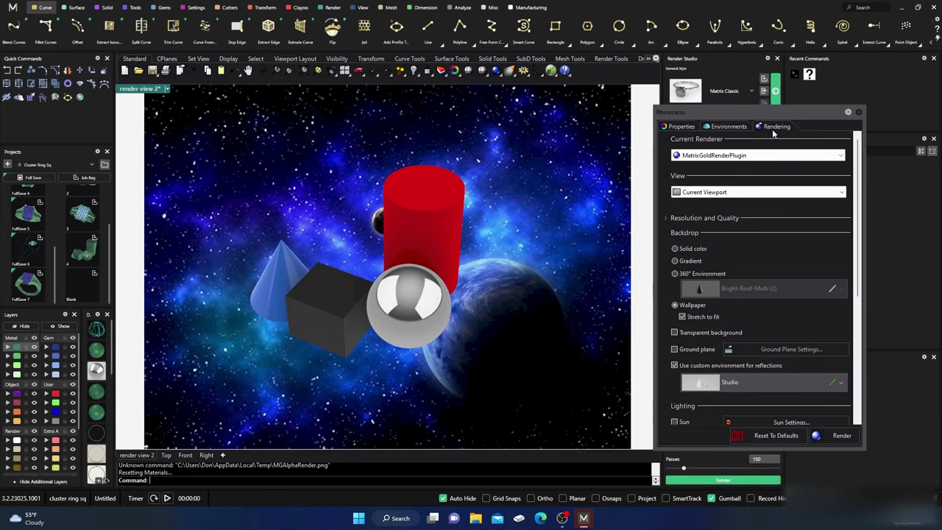
{"action": "scroll", "coordinate": [744, 335], "scroll_direction": "down", "scroll_amount": 4}
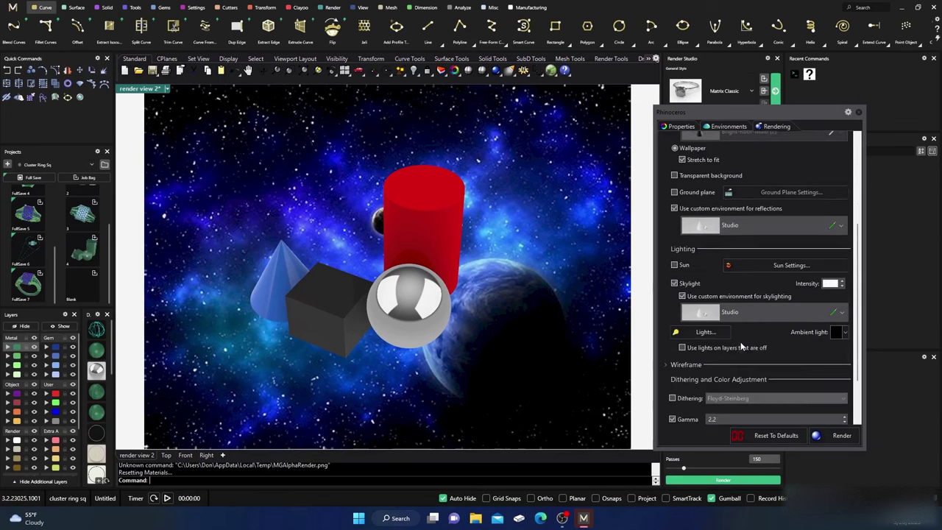
{"action": "scroll", "coordinate": [742, 346], "scroll_direction": "up", "scroll_amount": 3}
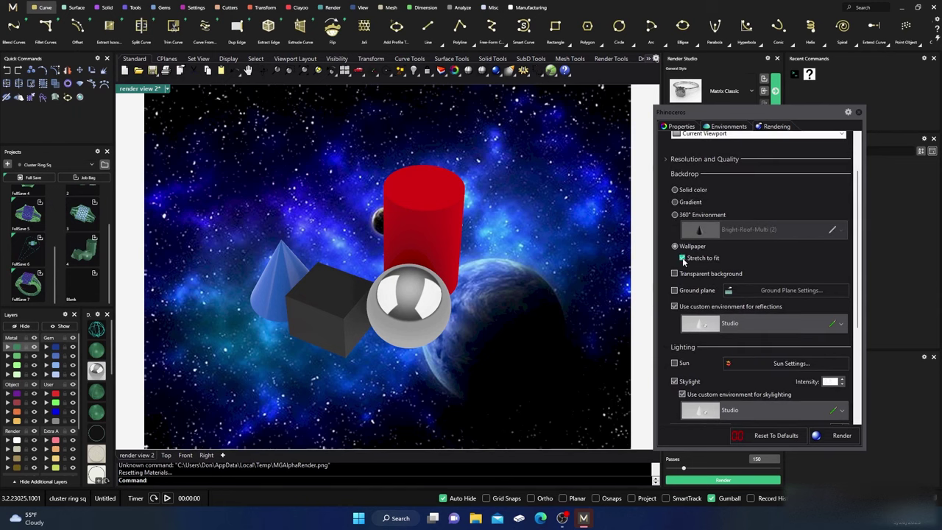
Set the backdrop to Gradient, then change the viewport display to Technical and back to Rendered to refresh it.
{"action": "left_click", "coordinate": [675, 202]}
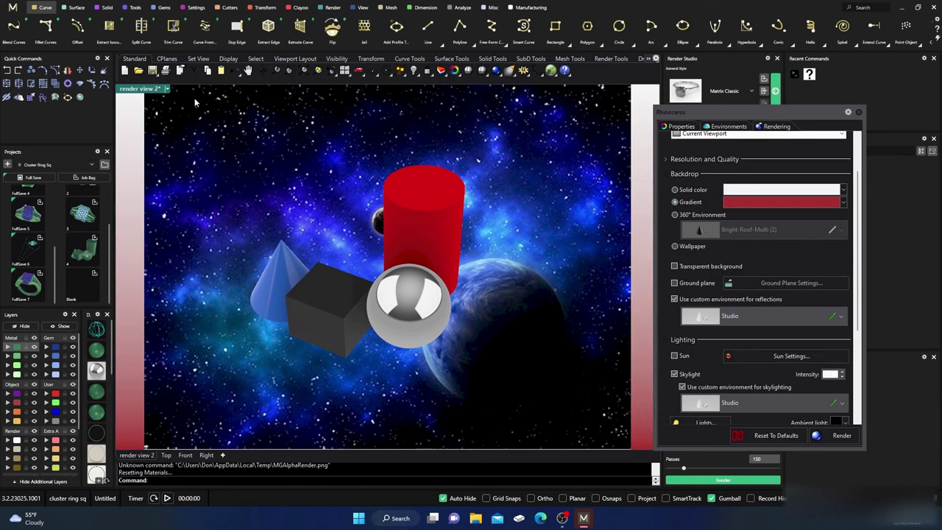
{"action": "left_click", "coordinate": [168, 89]}
{"action": "left_click", "coordinate": [200, 86]}
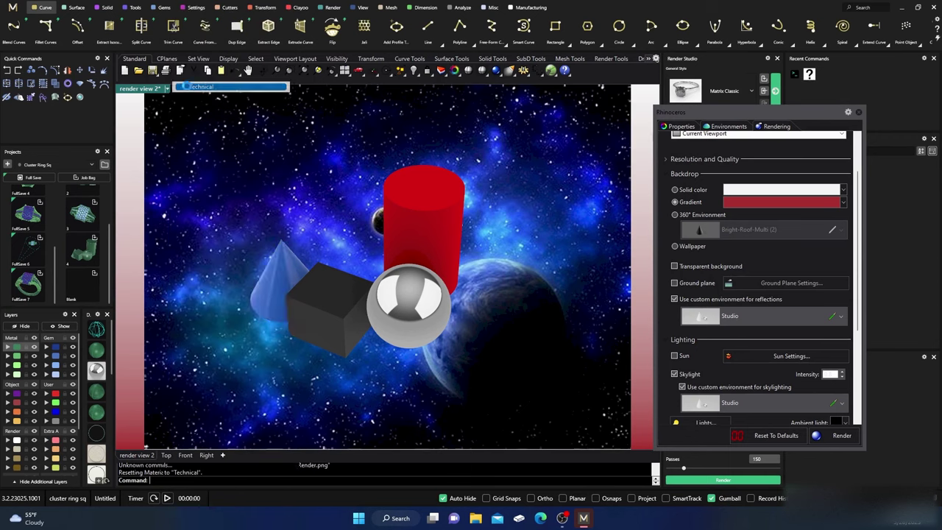
{"action": "left_click", "coordinate": [168, 89]}
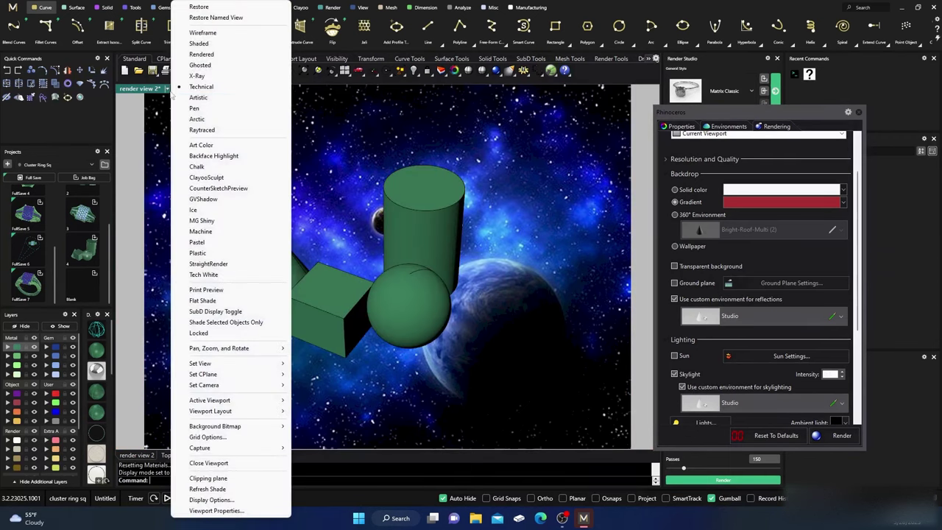
{"action": "left_click", "coordinate": [200, 54]}
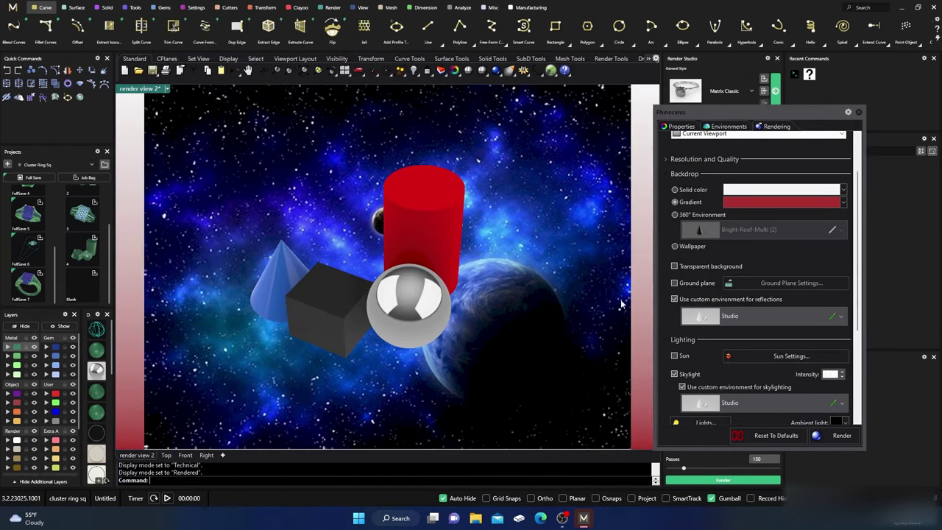
{"action": "left_click", "coordinate": [678, 267]}
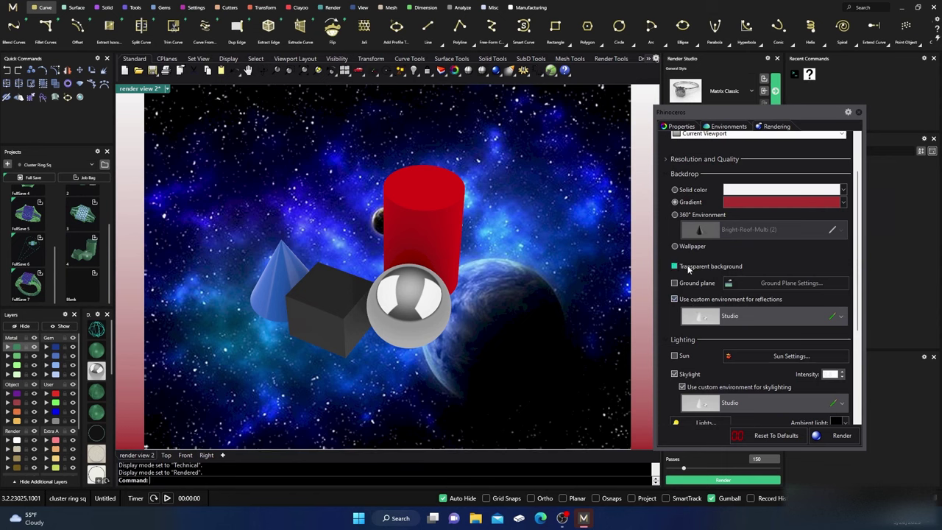
Remove the wallpaper image file from the viewport's properties and turn off the wallpaper's Show option.
{"action": "left_click", "coordinate": [681, 127]}
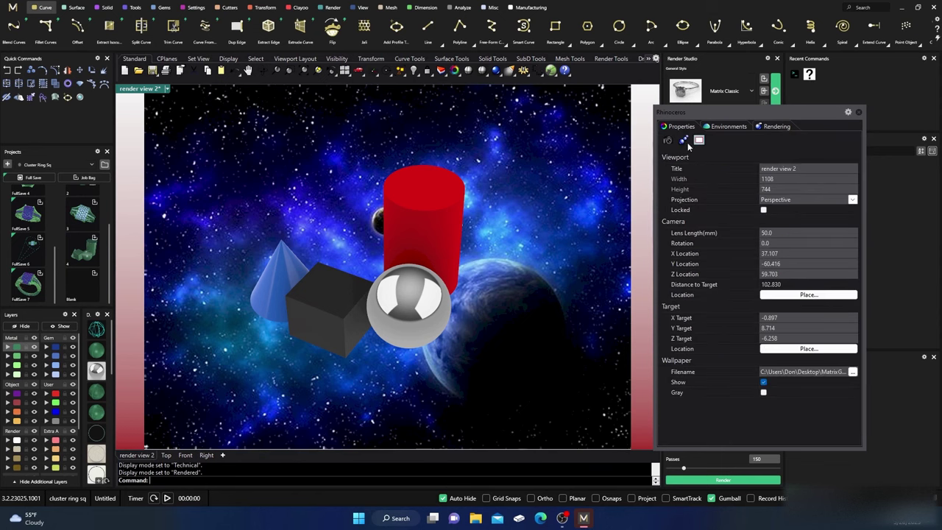
{"action": "left_click", "coordinate": [822, 373]}
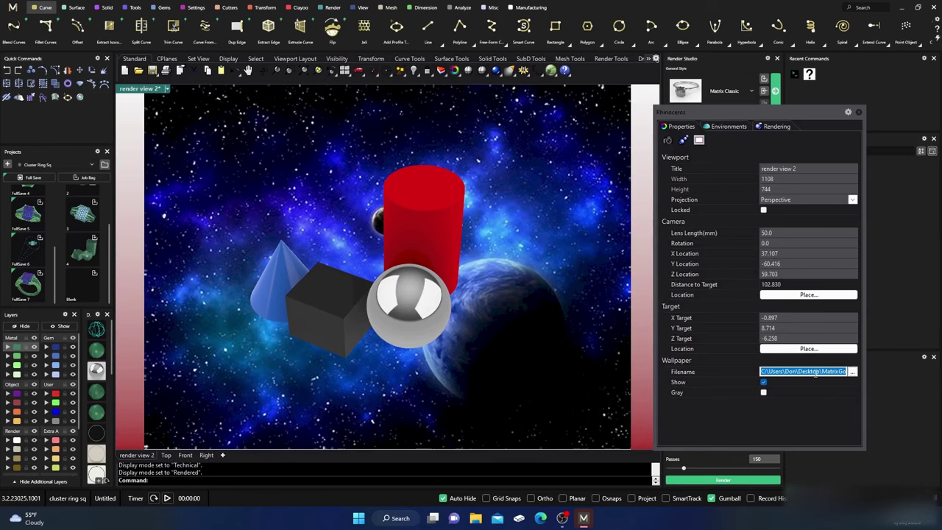
{"action": "key", "text": "BackSpace"}
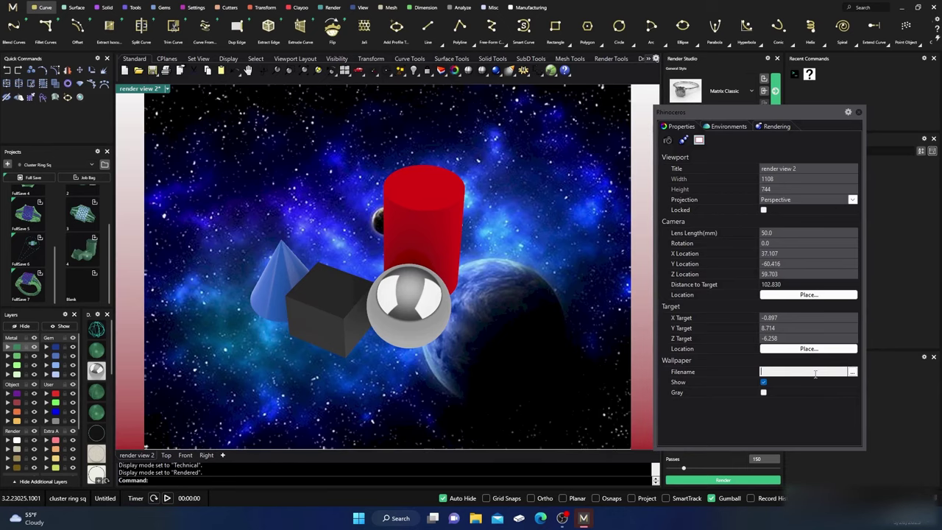
{"action": "left_click", "coordinate": [764, 383]}
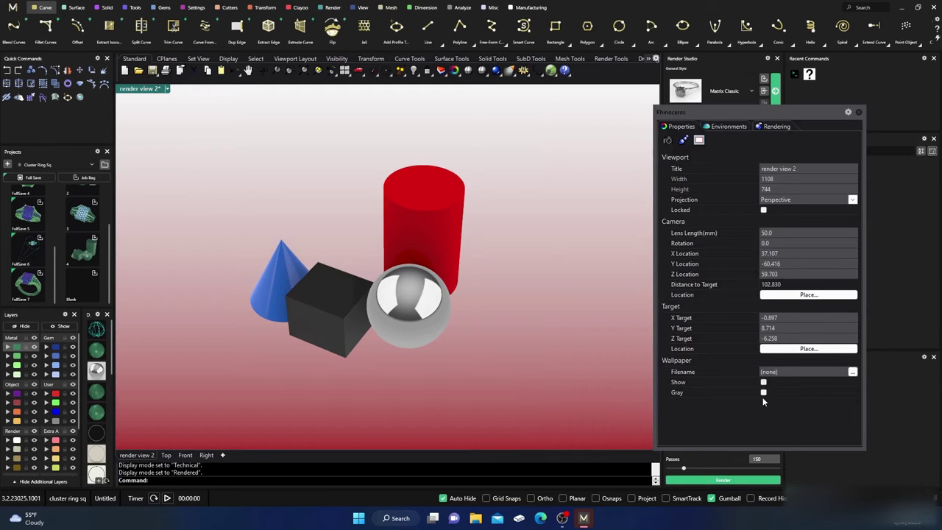
Alternate the backdrop between Solid color and Gradient to compare both in the viewport without a wallpaper image.
{"action": "left_click", "coordinate": [726, 129]}
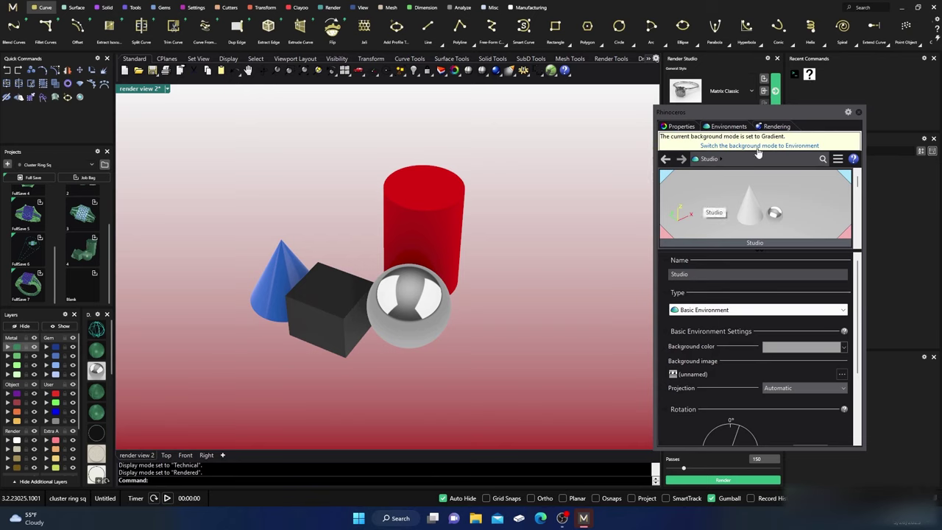
{"action": "left_click", "coordinate": [779, 128]}
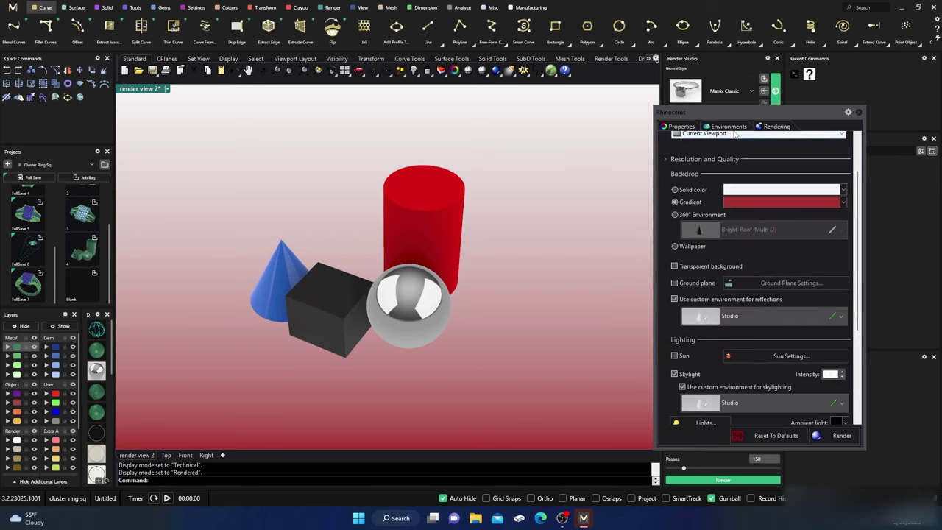
{"action": "left_click", "coordinate": [676, 190]}
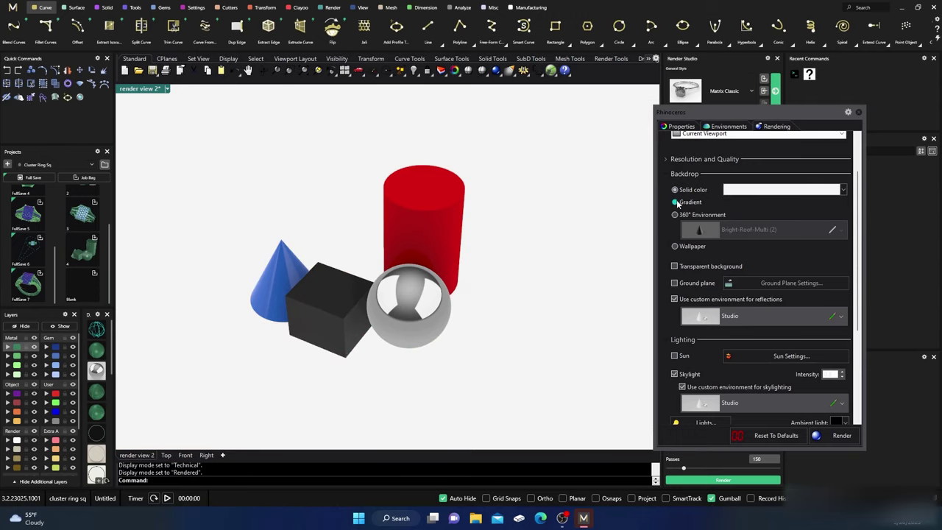
{"action": "left_click", "coordinate": [676, 202]}
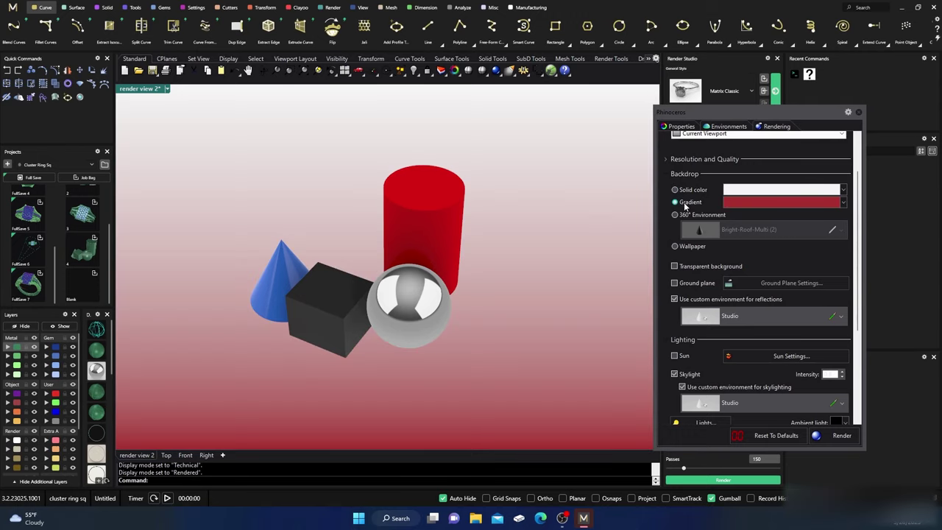
{"action": "left_click", "coordinate": [676, 190]}
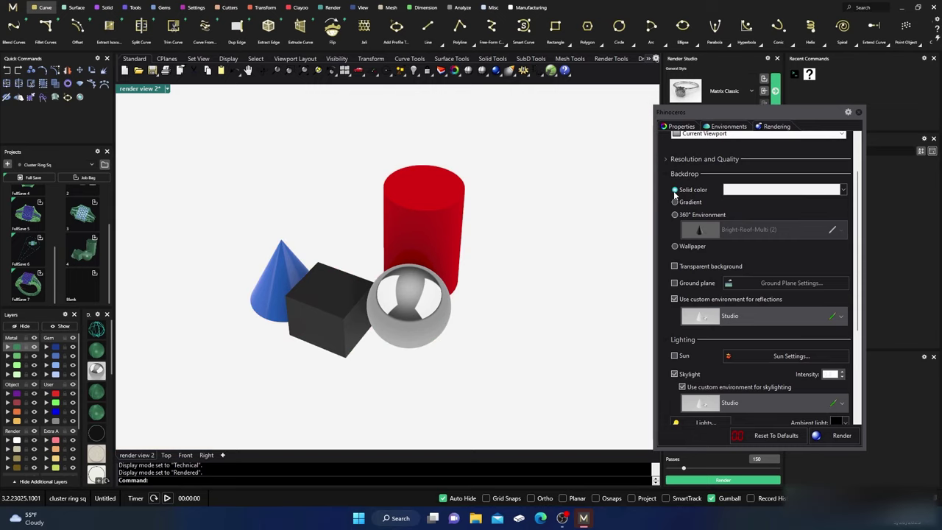
Set the backdrop to Wallpaper and enable the ground plane, viewing the shapes from a lower angle.
{"action": "left_click", "coordinate": [675, 247]}
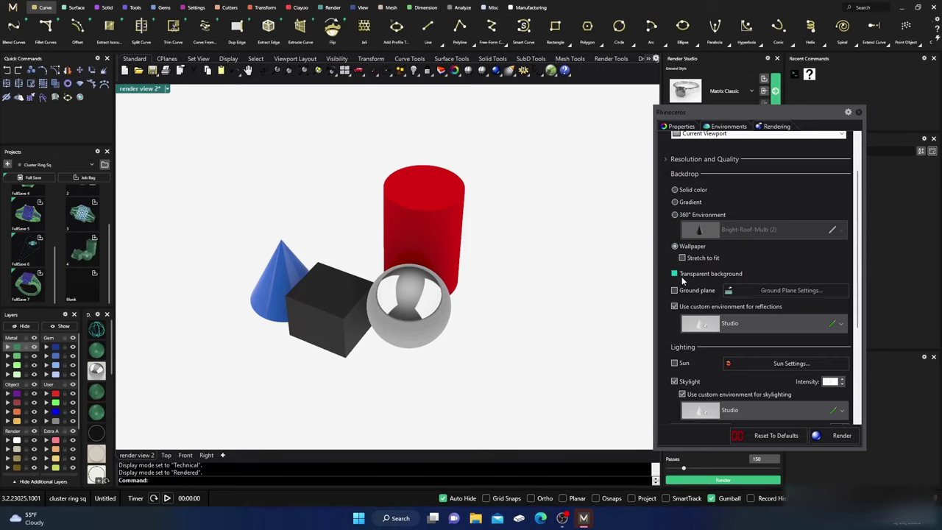
{"action": "left_click", "coordinate": [674, 290]}
{"action": "right_click_drag", "start_coordinate": [617, 292], "coordinate": [567, 294]}
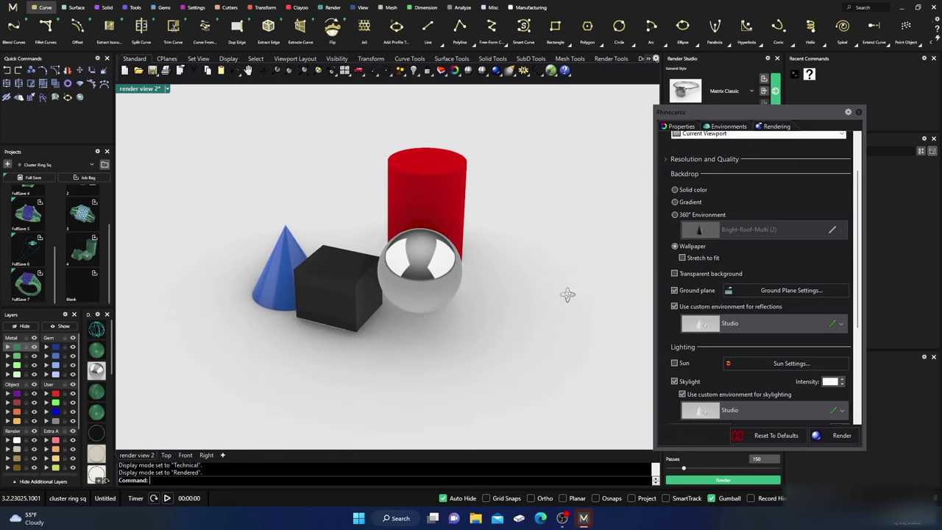
Cycle the backdrop through Gradient, 360° Environment, Solid color and Wallpaper to compare them with the ground plane on.
{"action": "left_click", "coordinate": [676, 202]}
{"action": "left_click", "coordinate": [675, 216]}
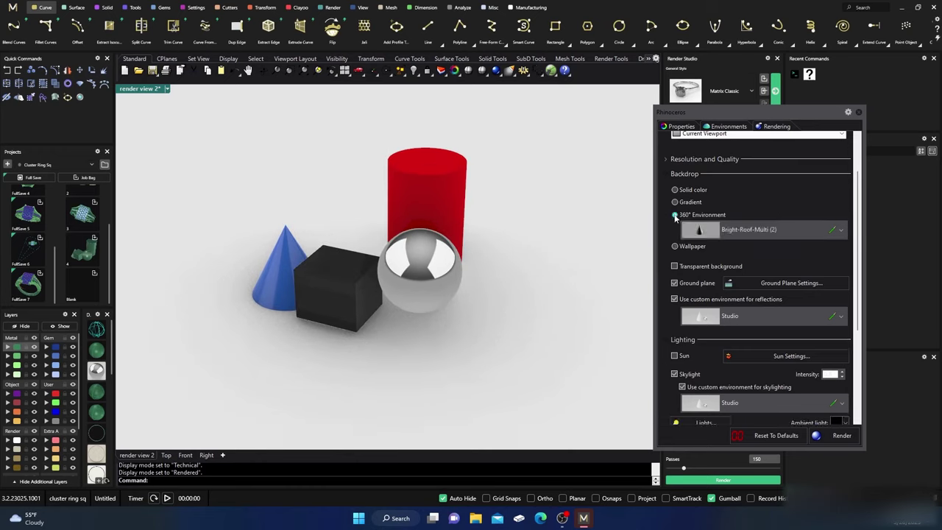
{"action": "left_click", "coordinate": [675, 201]}
{"action": "left_click", "coordinate": [676, 190]}
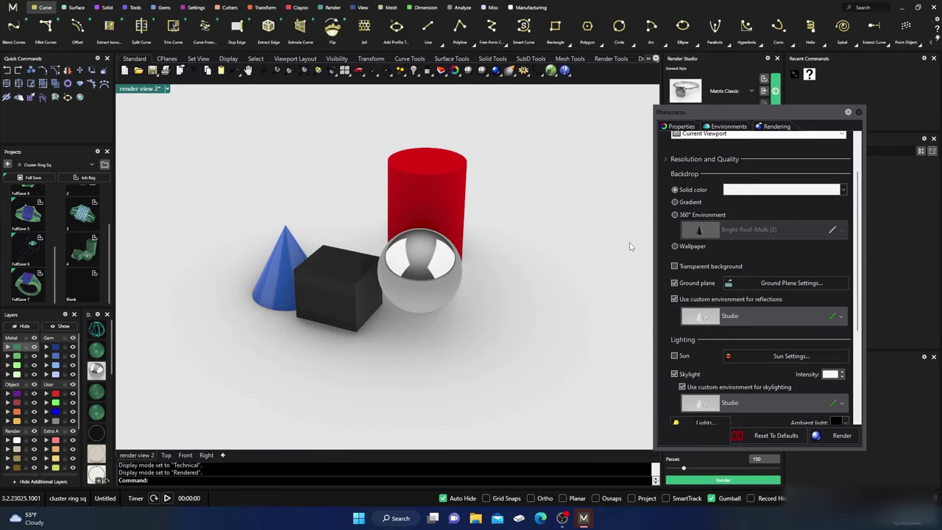
{"action": "left_click", "coordinate": [675, 246]}
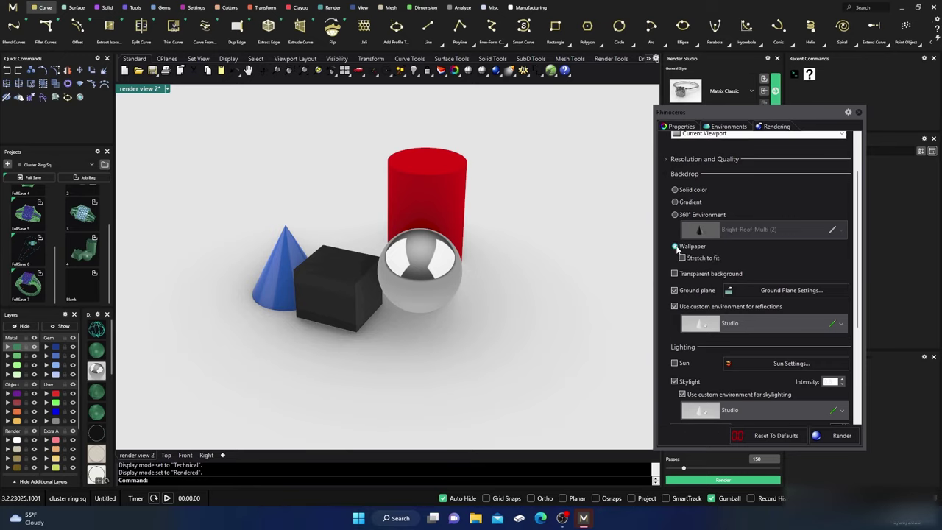
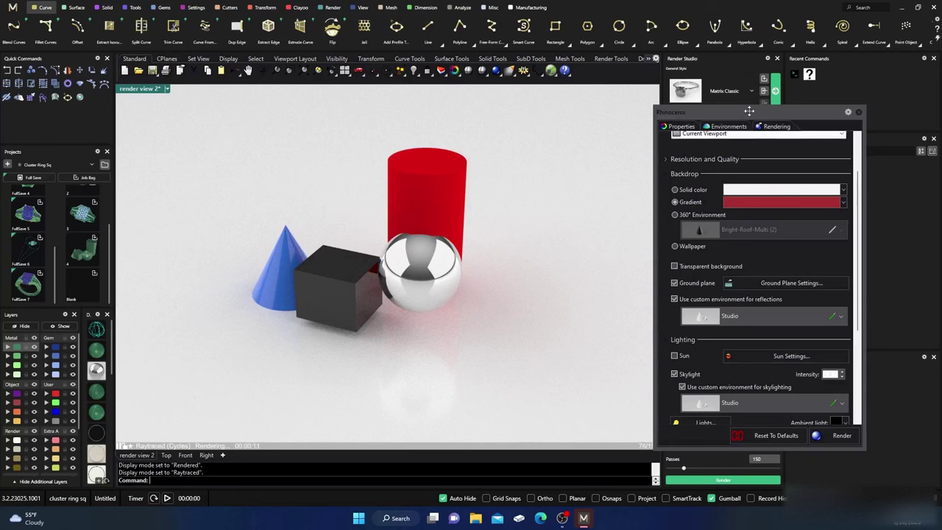
Set the maximum number of passes for the Raytraced viewport to 20.
{"action": "left_click", "coordinate": [651, 446]}
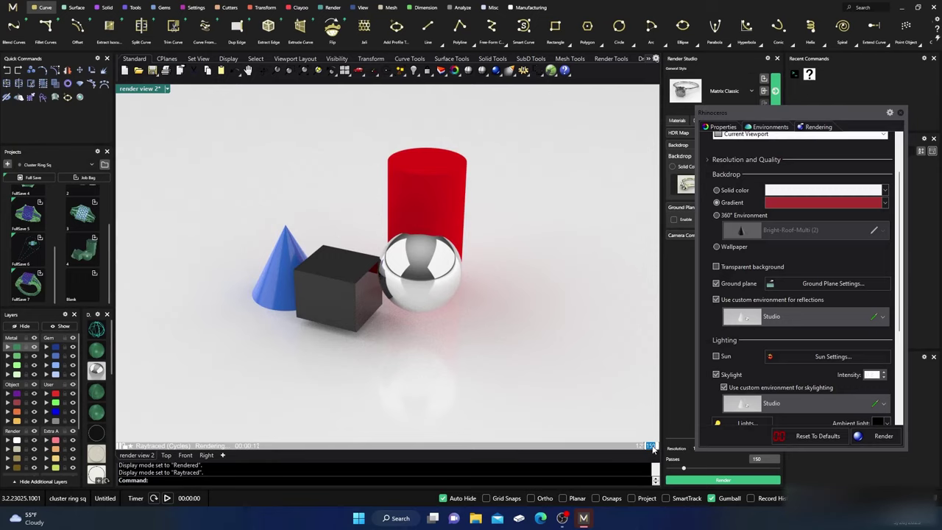
{"action": "type", "text": "20"}
{"action": "key", "text": "Return"}
Show the viewport's post effects with the denoiser options, and check the denoised raytraced result from other angles.
{"action": "scroll", "coordinate": [744, 306], "scroll_direction": "up", "scroll_amount": 2}
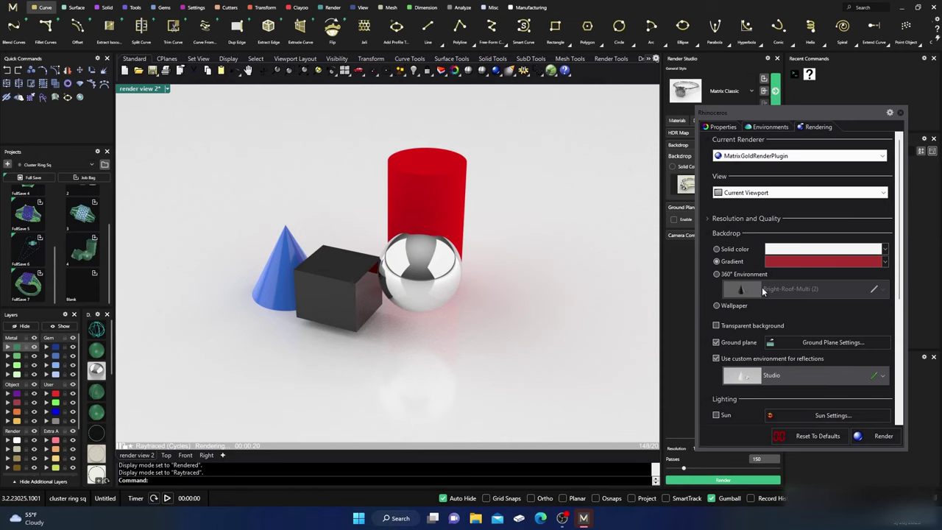
{"action": "left_click", "coordinate": [724, 128]}
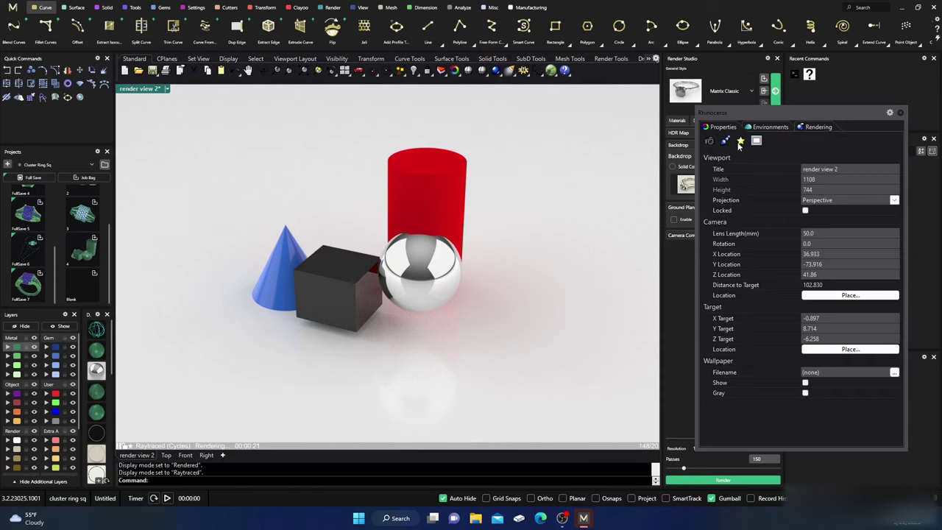
{"action": "left_click", "coordinate": [742, 142]}
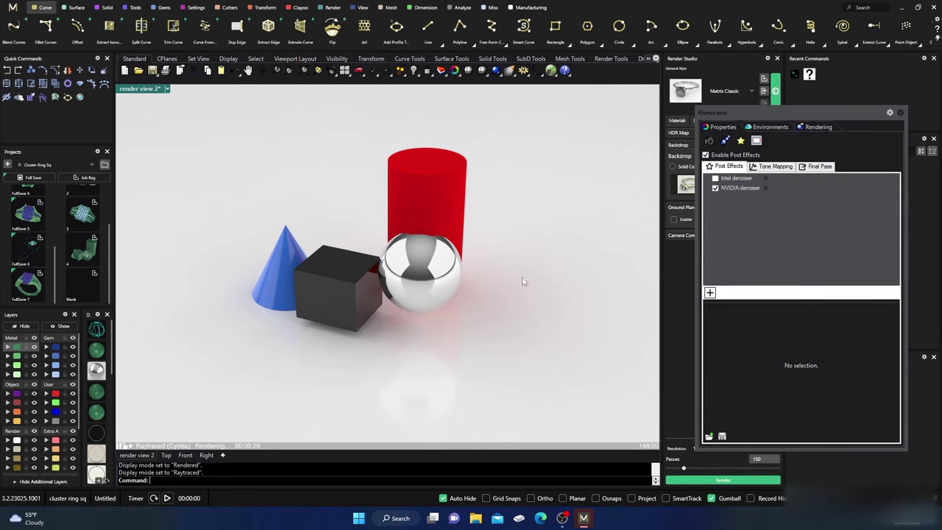
{"action": "right_click_drag", "start_coordinate": [498, 293], "coordinate": [476, 321]}
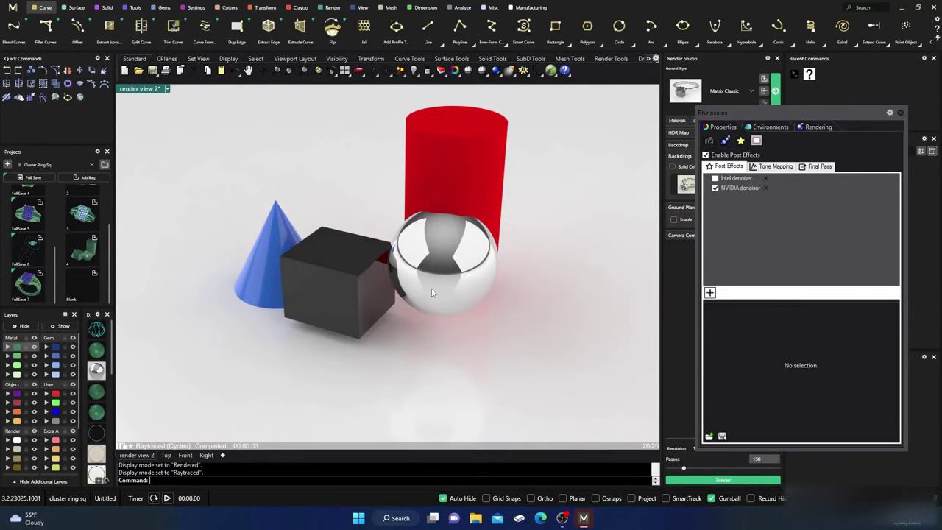
{"action": "right_click_drag", "start_coordinate": [431, 289], "coordinate": [426, 290]}
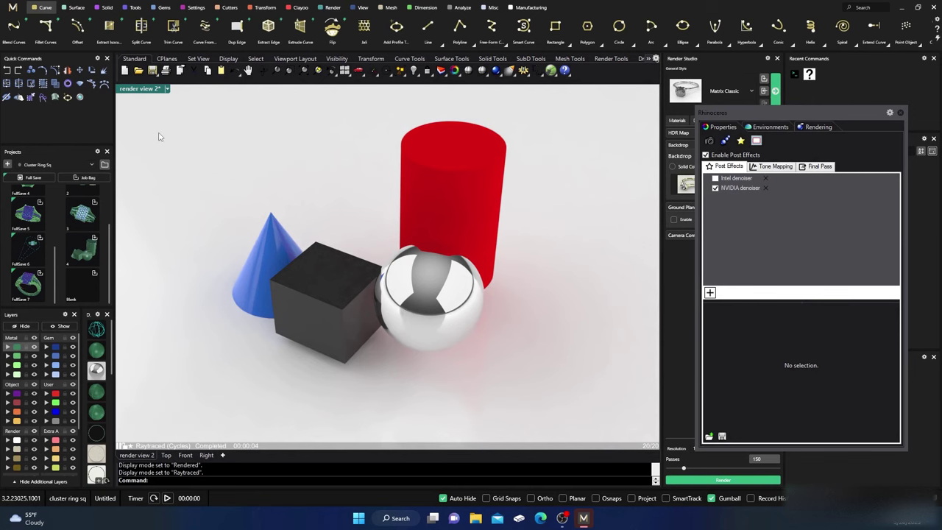
Restore the named view "render view" in the active viewport.
{"action": "left_click", "coordinate": [167, 89]}
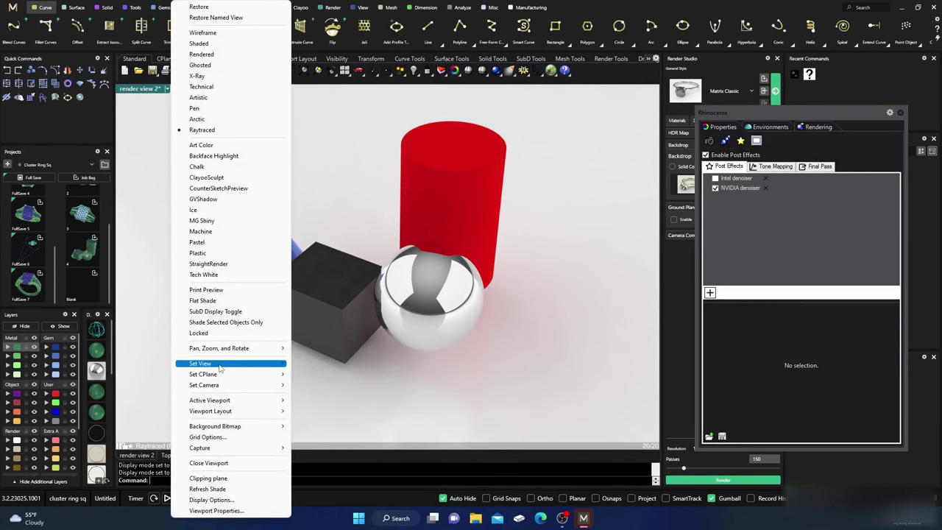
{"action": "mouse_move", "coordinate": [247, 368]}
{"action": "left_click", "coordinate": [324, 495]}
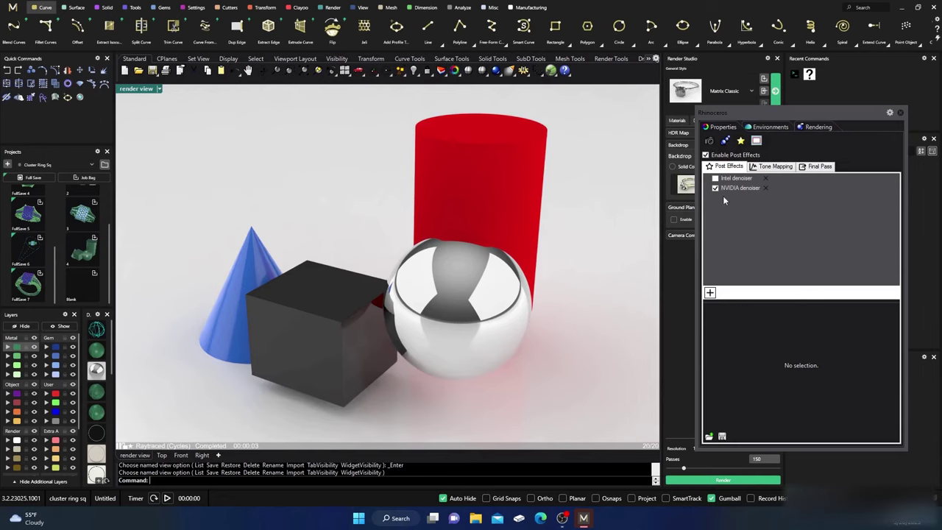
Set the backdrop to 360° Environment in the rendering settings, viewing the shapes from a higher angle.
{"action": "left_click", "coordinate": [819, 127]}
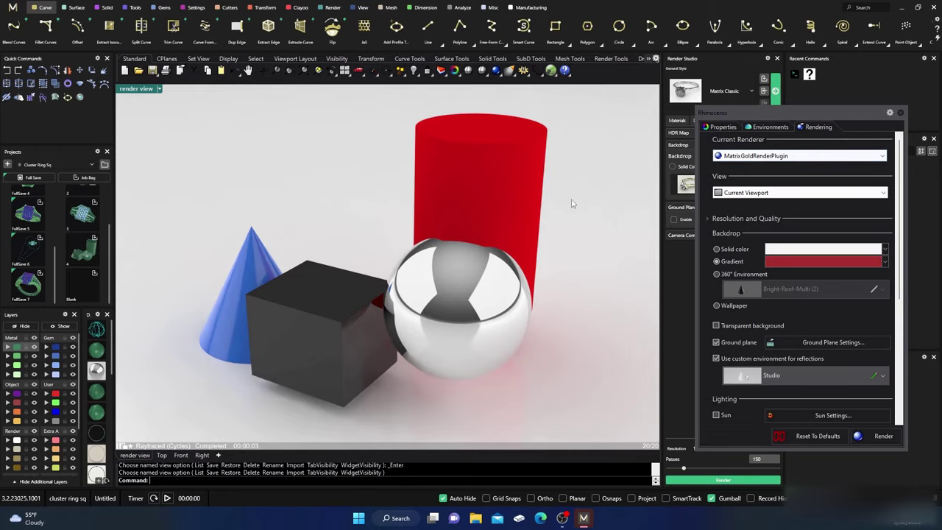
{"action": "right_click_drag", "start_coordinate": [490, 205], "coordinate": [471, 218]}
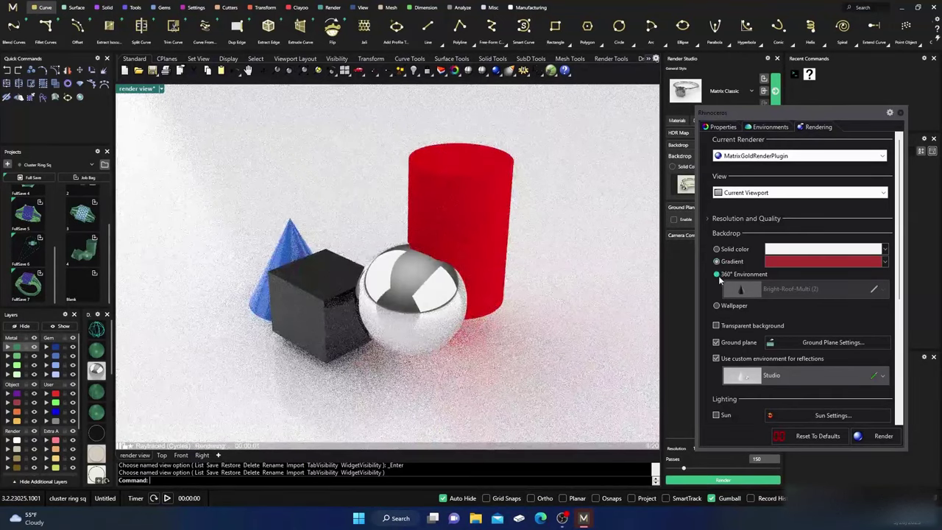
{"action": "left_click", "coordinate": [717, 275]}
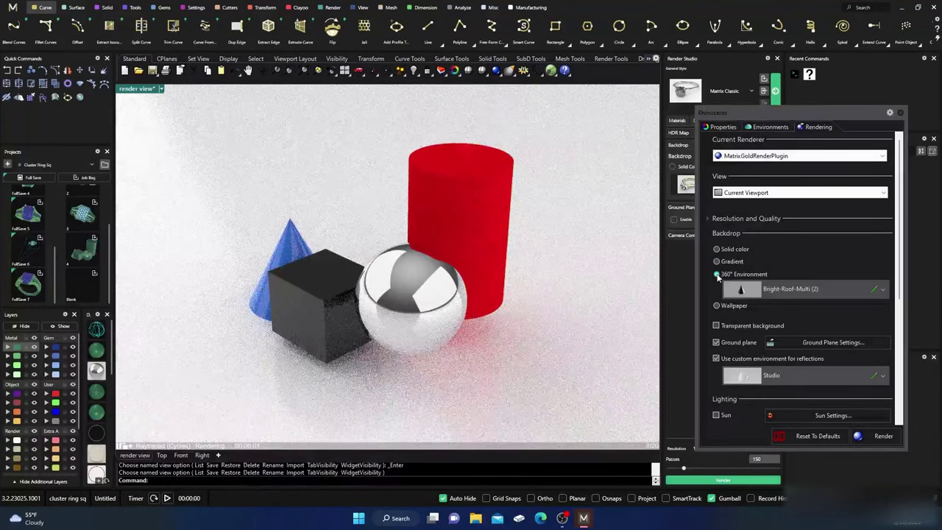
Start importing a new environment from the Environment Library for the 360° backdrop, and browse the available environment files.
{"action": "left_click", "coordinate": [882, 290]}
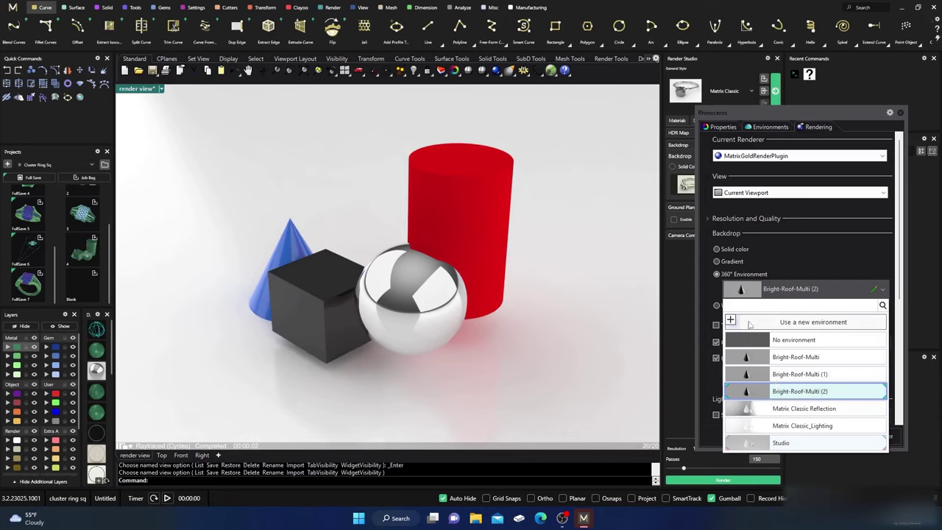
{"action": "left_click", "coordinate": [732, 321]}
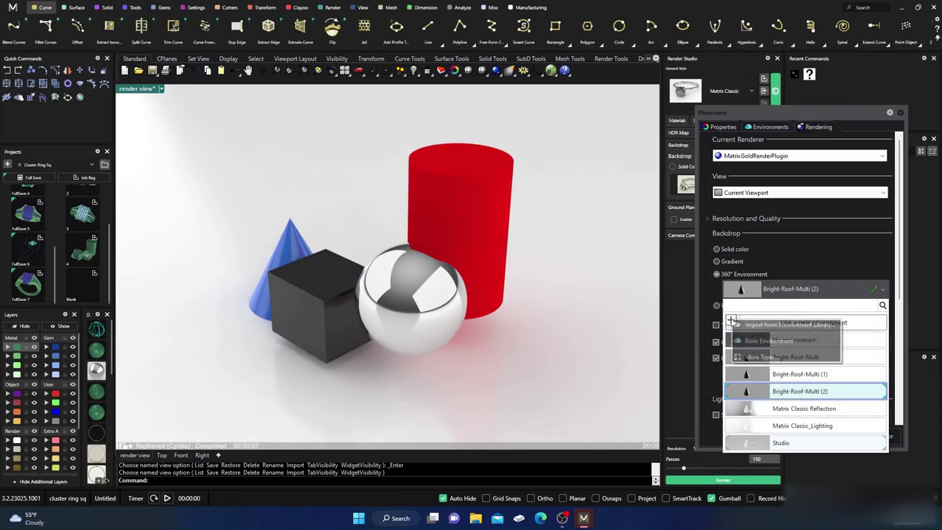
{"action": "left_click", "coordinate": [757, 324]}
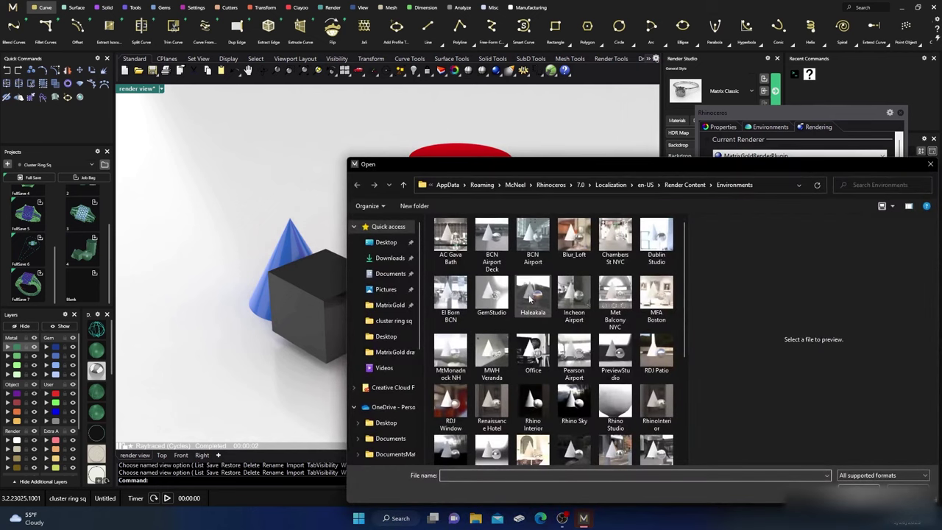
{"action": "left_click_drag", "start_coordinate": [623, 169], "coordinate": [458, 82]}
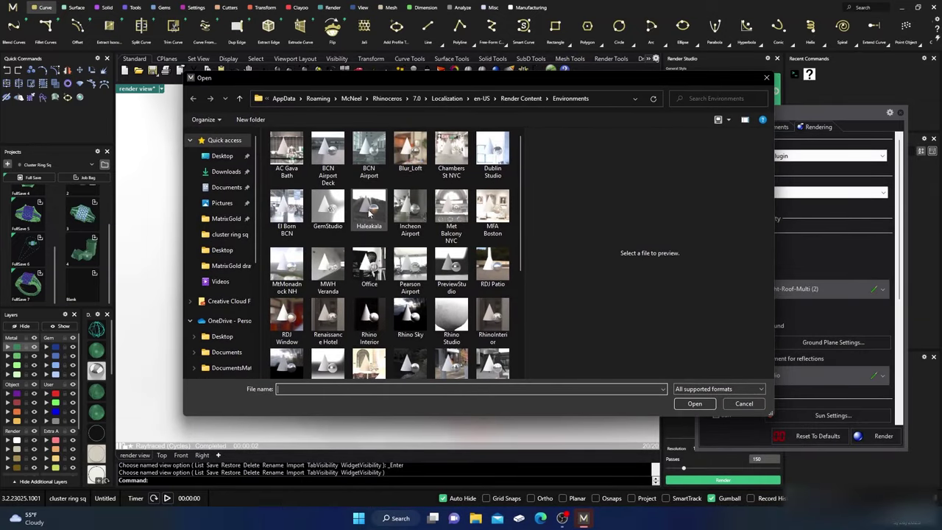
{"action": "scroll", "coordinate": [373, 250], "scroll_direction": "down", "scroll_amount": 3}
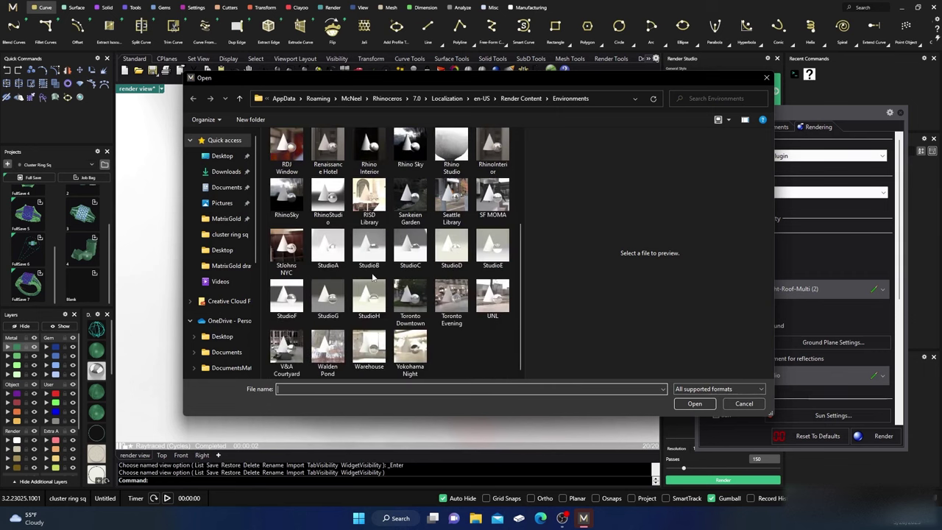
{"action": "scroll", "coordinate": [373, 277], "scroll_direction": "up", "scroll_amount": 3}
{"action": "scroll", "coordinate": [353, 243], "scroll_direction": "down", "scroll_amount": 2}
{"action": "scroll", "coordinate": [339, 214], "scroll_direction": "up", "scroll_amount": 2}
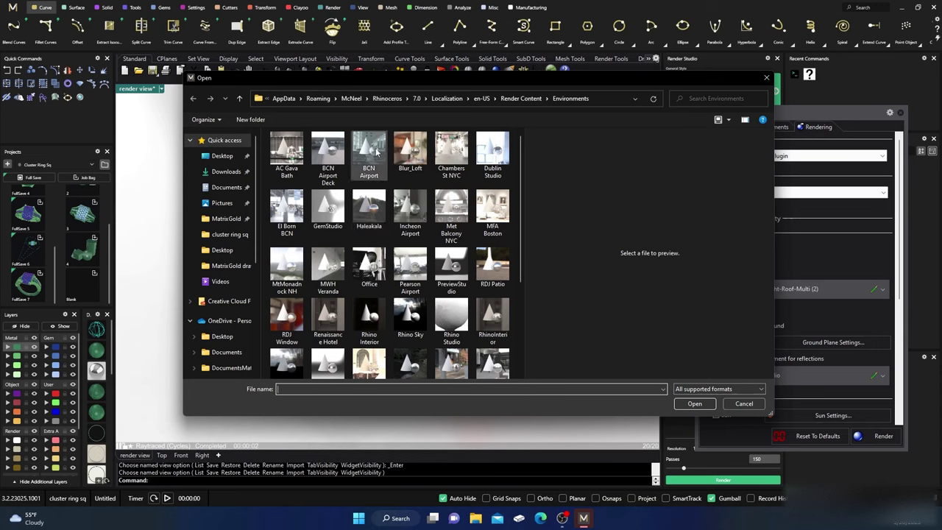
Select several non-adjacent environment files together: Blur_Loft, StudioG, Toronto Downtown and GemStudio.
{"action": "left_click", "coordinate": [413, 151]}
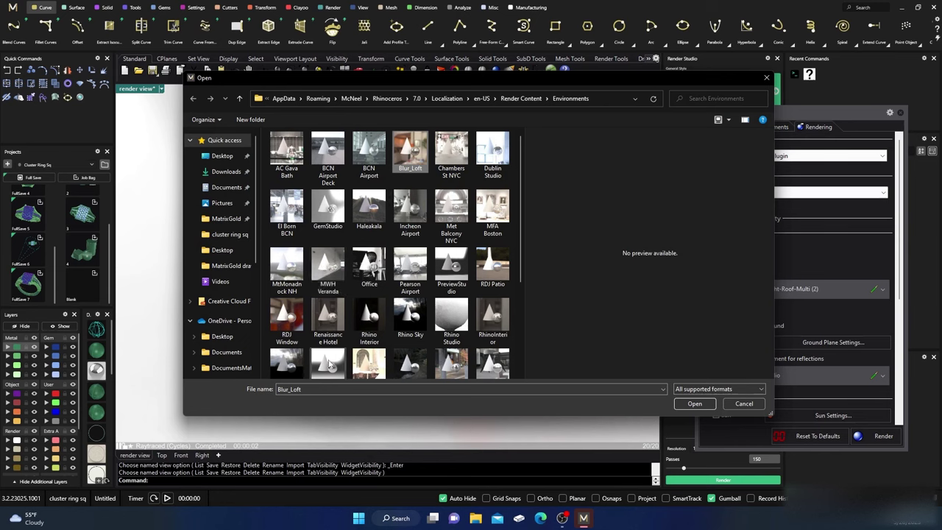
{"action": "scroll", "coordinate": [336, 352], "scroll_direction": "down", "scroll_amount": 3}
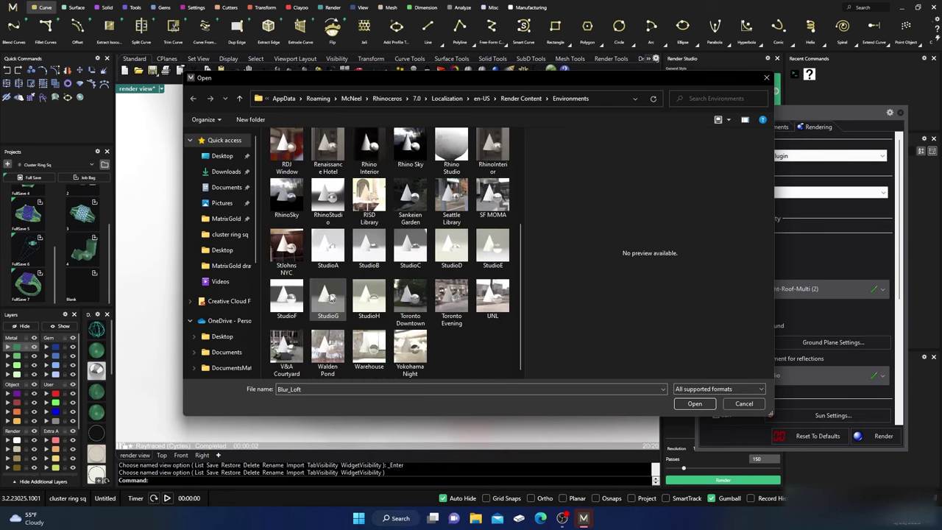
{"action": "left_click", "coordinate": [331, 297], "text": "ctrl"}
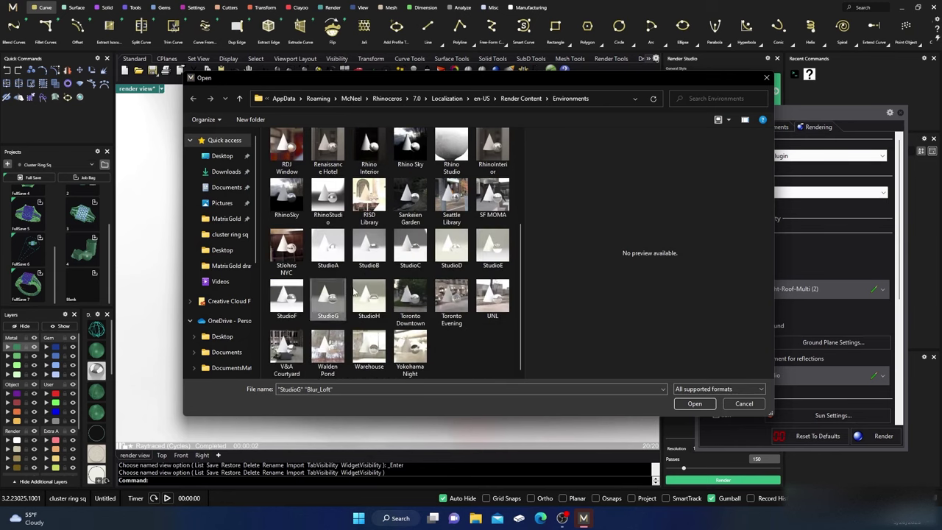
{"action": "left_click", "coordinate": [414, 298], "text": "ctrl"}
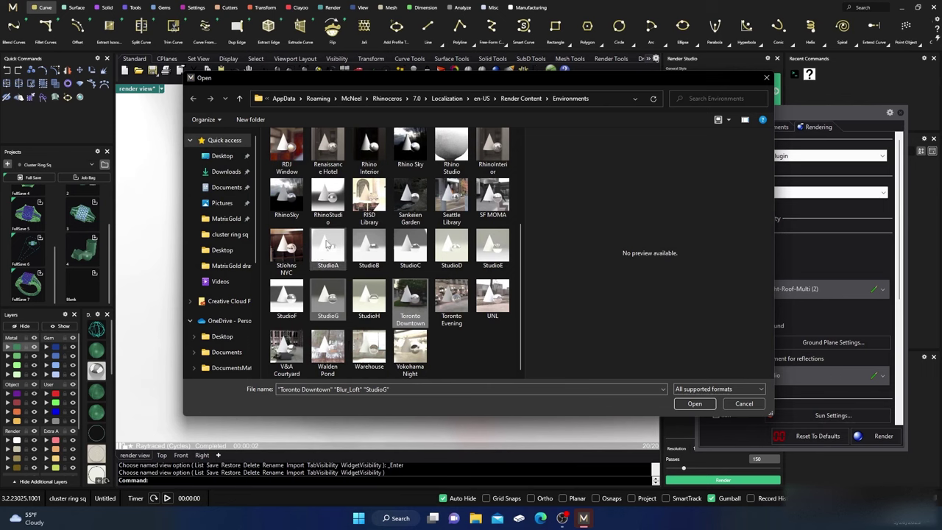
{"action": "scroll", "coordinate": [438, 234], "scroll_direction": "up", "scroll_amount": 3}
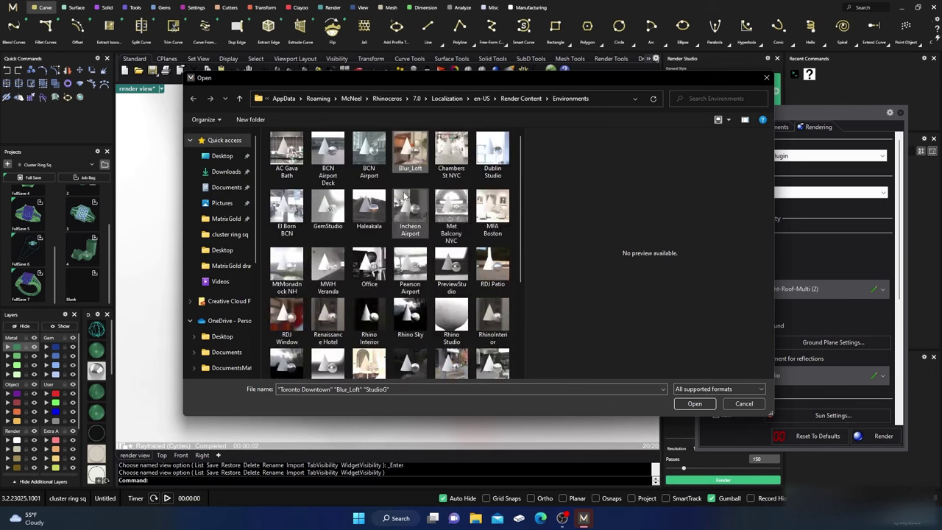
{"action": "left_click", "coordinate": [413, 158], "text": "ctrl"}
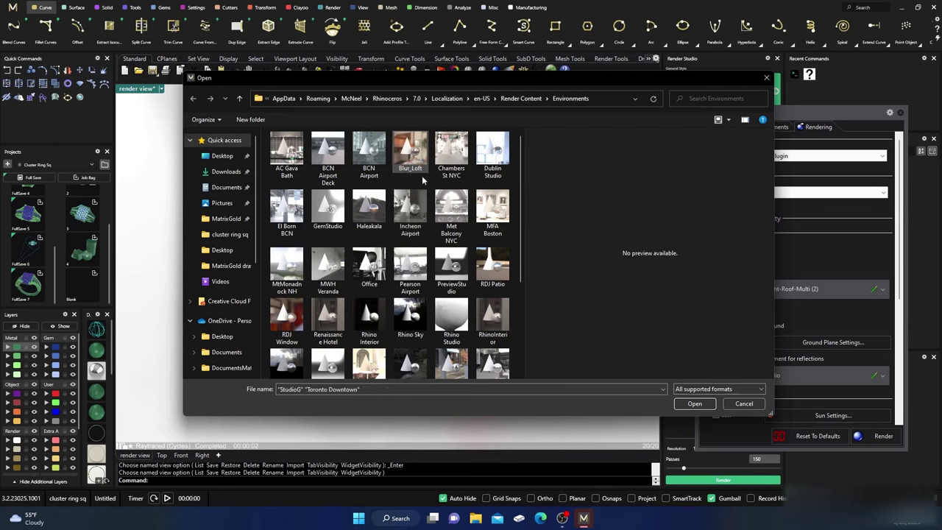
{"action": "left_click", "coordinate": [413, 158], "text": "ctrl"}
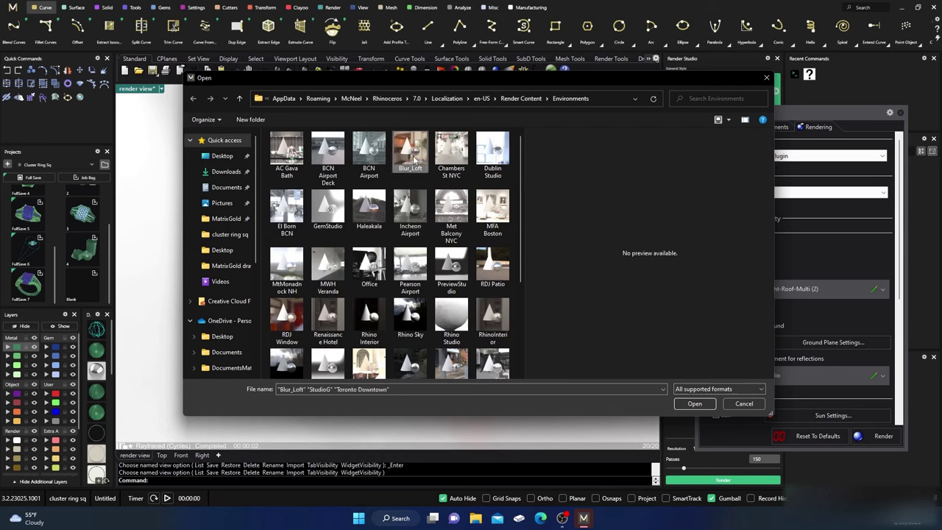
{"action": "left_click", "coordinate": [324, 210], "text": "ctrl"}
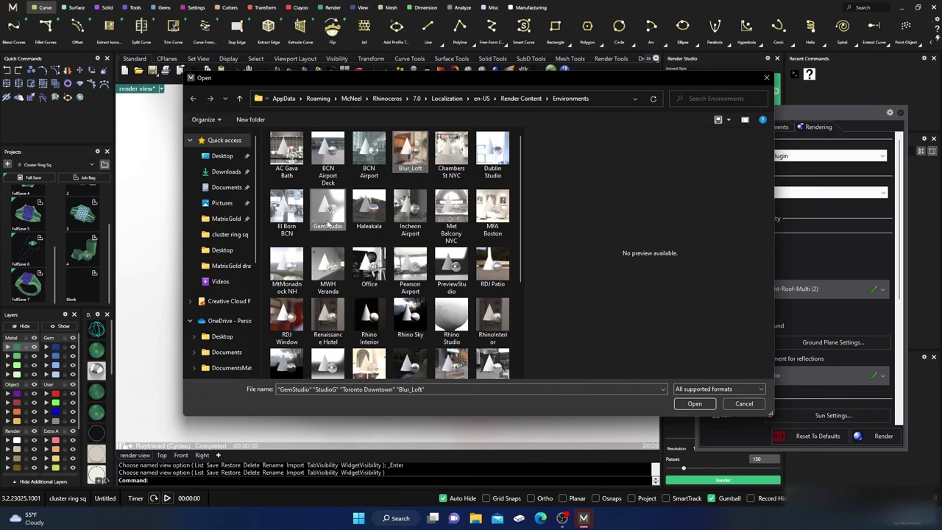
Remove Blur_Loft and GemStudio from the file selection, and add MWH Veranda and Blur_Loft to it.
{"action": "scroll", "coordinate": [374, 280], "scroll_direction": "down", "scroll_amount": 1}
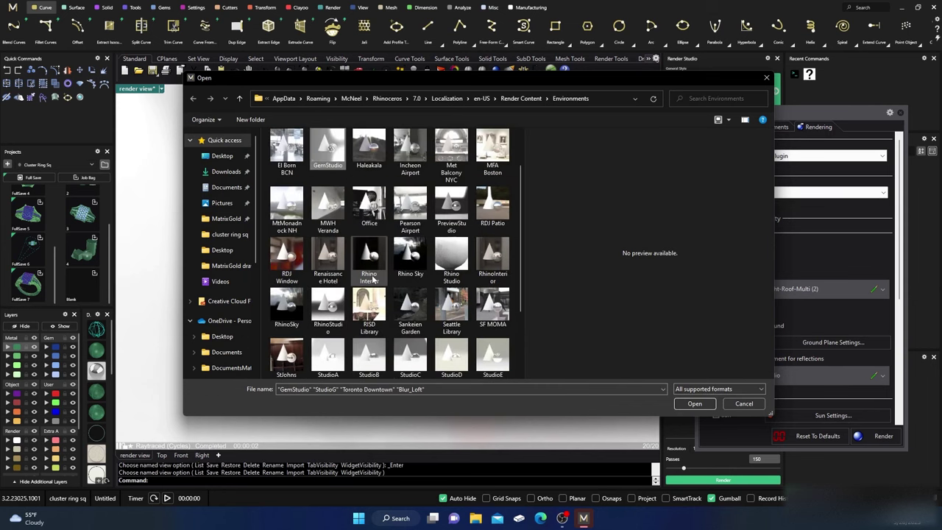
{"action": "scroll", "coordinate": [373, 278], "scroll_direction": "up", "scroll_amount": 1}
{"action": "left_click", "coordinate": [410, 151], "text": "ctrl"}
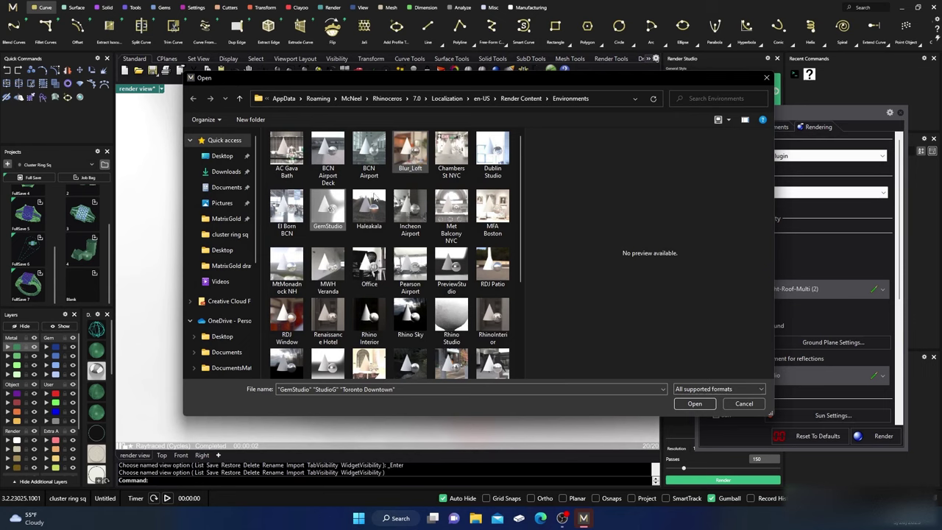
{"action": "left_click", "coordinate": [329, 214], "text": "ctrl"}
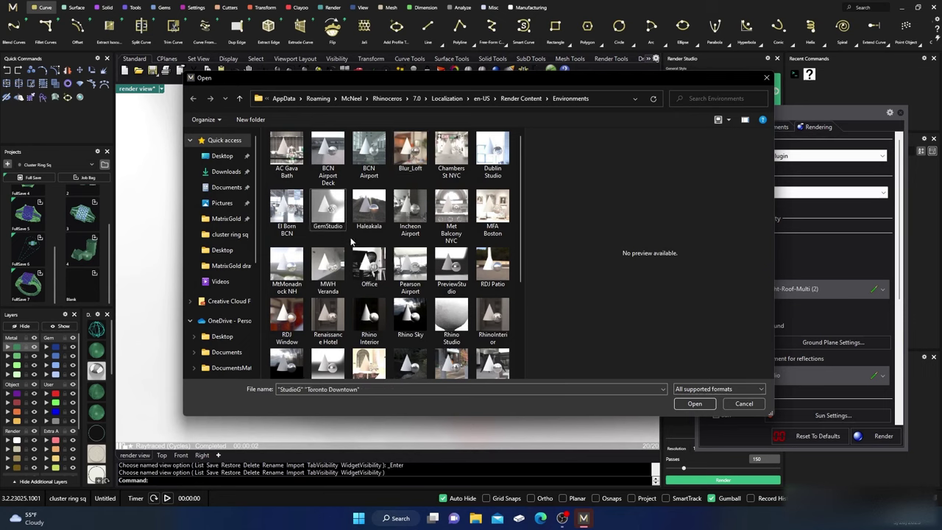
{"action": "left_click", "coordinate": [331, 267], "text": "ctrl"}
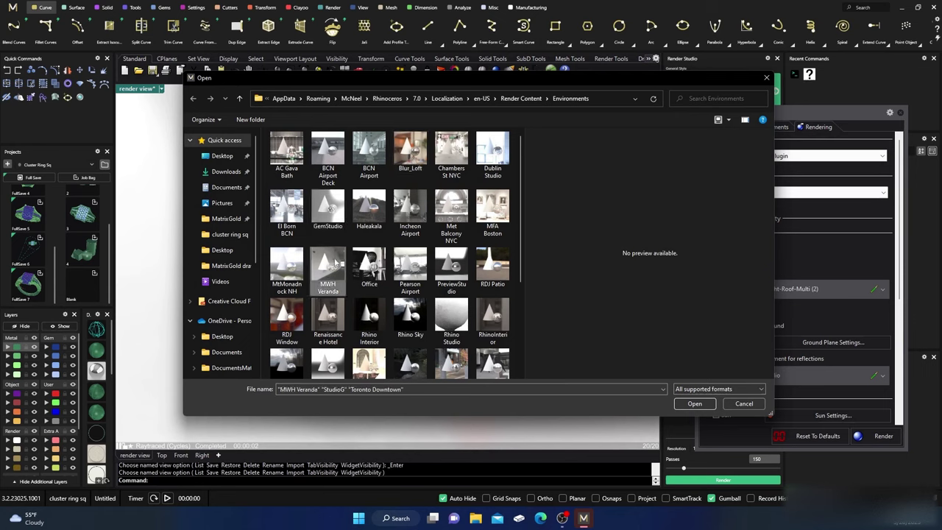
{"action": "left_click", "coordinate": [412, 161], "text": "ctrl"}
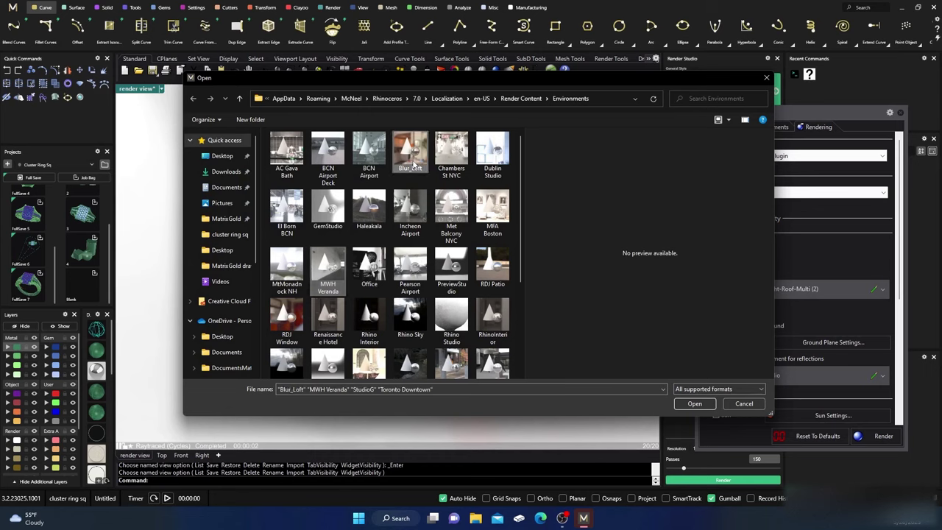
Select the continuous range of environment files from Blur_Loft through MWH Veranda.
{"action": "left_click", "coordinate": [414, 163]}
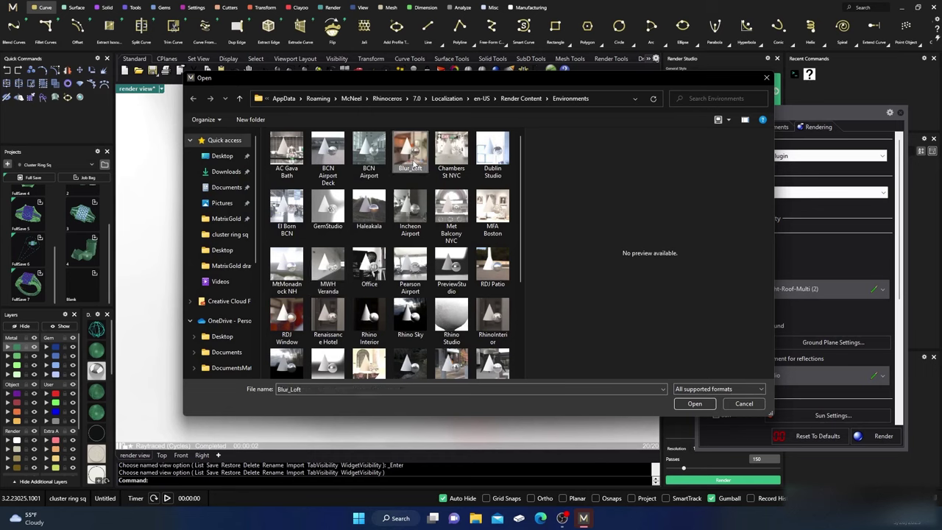
{"action": "left_click", "coordinate": [335, 264], "text": "ctrl"}
{"action": "left_click", "coordinate": [404, 156], "text": "ctrl"}
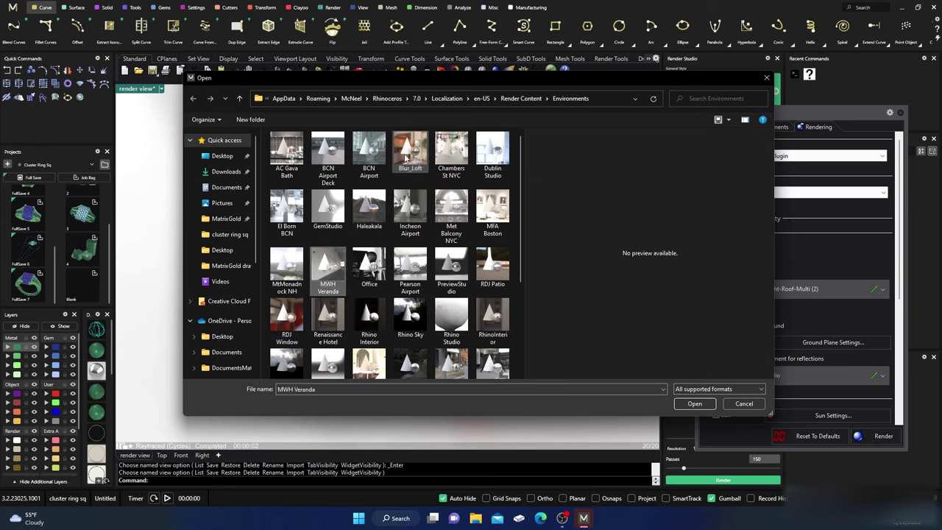
{"action": "left_click", "coordinate": [404, 156]}
{"action": "left_click", "coordinate": [336, 259], "text": "shift"}
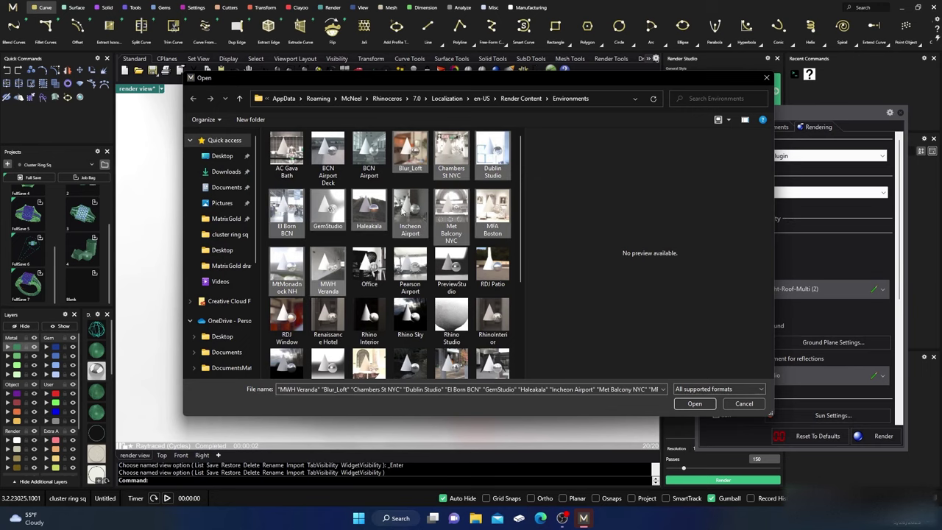
Import only the environments MWH Veranda, Seattle Library, RhinoStudio, Yokohama Night and Walden Pond from the library.
{"action": "left_click", "coordinate": [417, 164]}
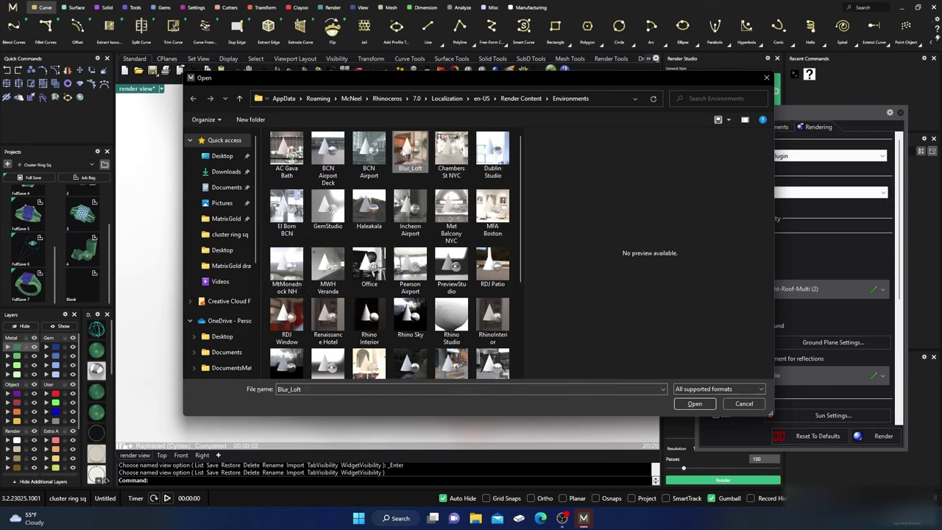
{"action": "left_click", "coordinate": [327, 269]}
{"action": "left_click", "coordinate": [402, 172]}
{"action": "left_click", "coordinate": [327, 266], "text": "ctrl"}
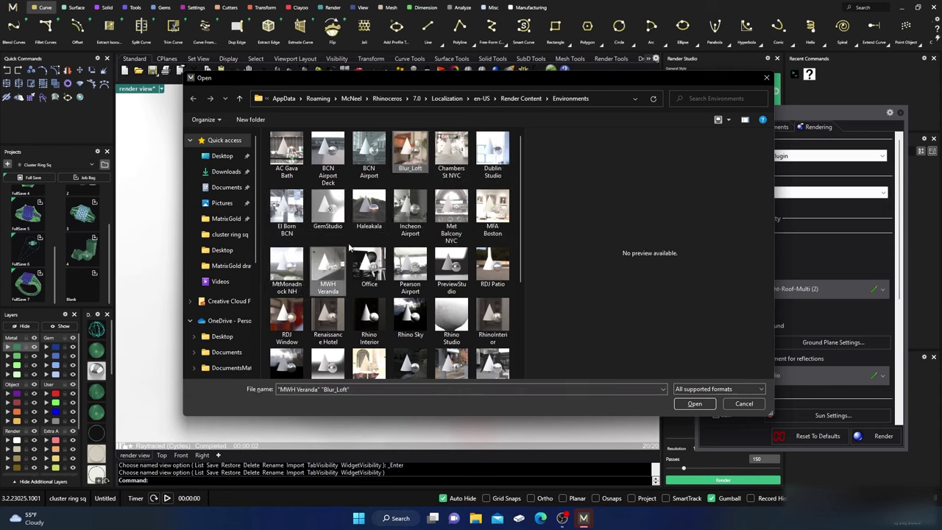
{"action": "left_click", "coordinate": [410, 155], "text": "ctrl"}
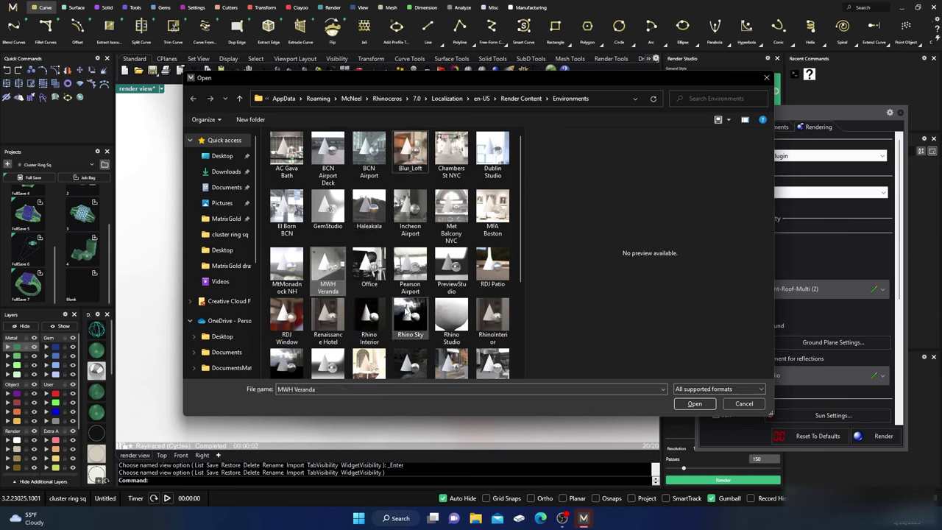
{"action": "left_click", "coordinate": [433, 347], "text": "ctrl"}
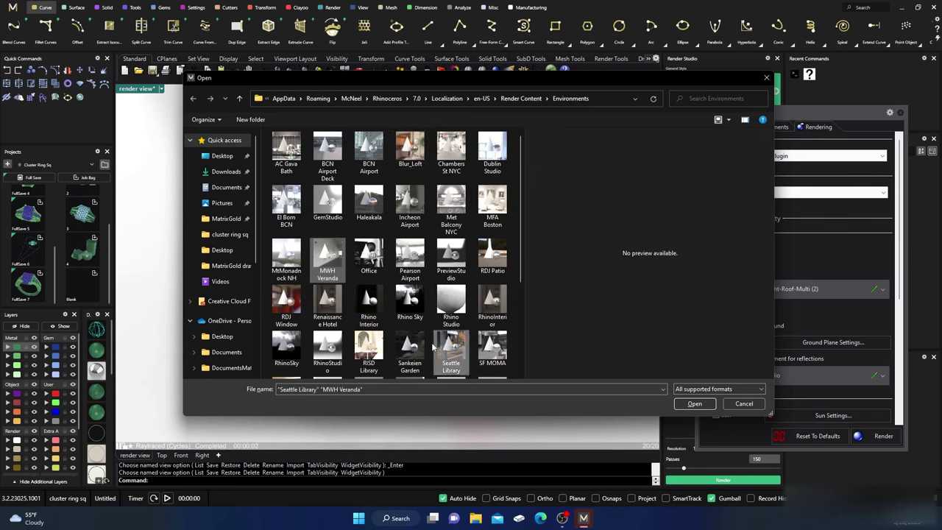
{"action": "left_click", "coordinate": [340, 318], "text": "ctrl"}
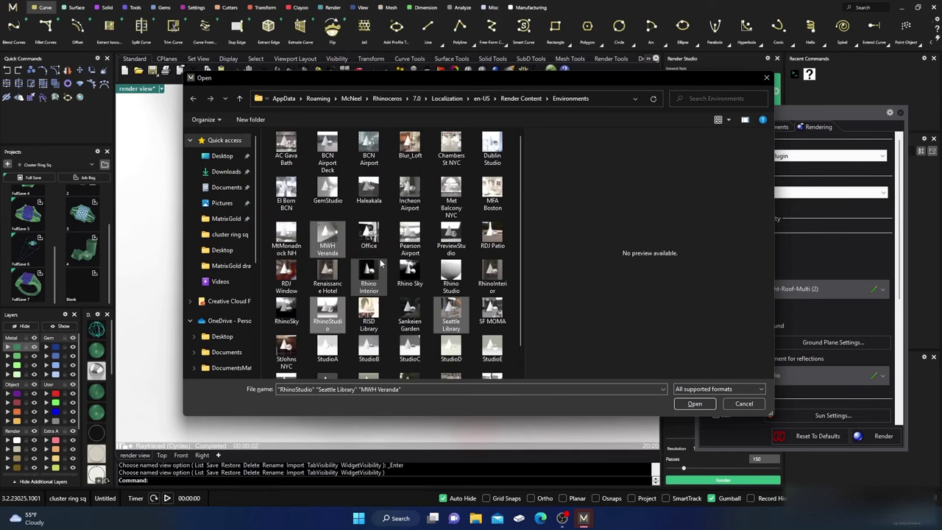
{"action": "scroll", "coordinate": [381, 263], "scroll_direction": "down", "scroll_amount": 2}
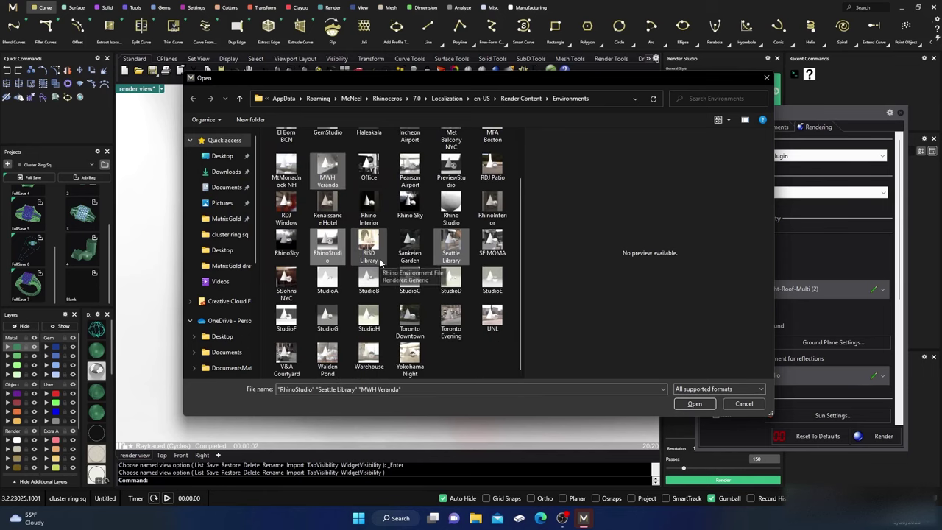
{"action": "left_click", "coordinate": [404, 358], "text": "ctrl"}
{"action": "left_click", "coordinate": [328, 359], "text": "ctrl"}
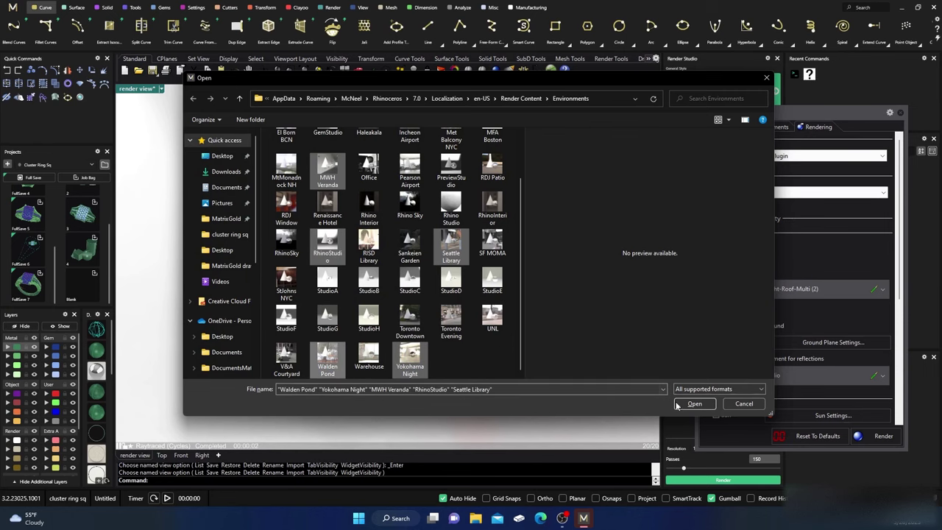
{"action": "left_click", "coordinate": [678, 405]}
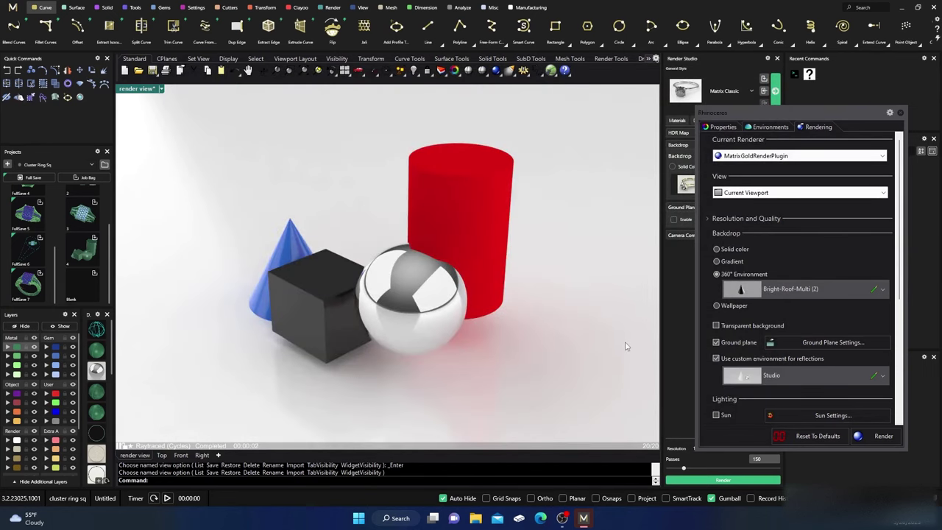
Review the imported environments among the 360° backdrop's environment choices without changing the current one.
{"action": "left_click", "coordinate": [824, 299]}
{"action": "left_click", "coordinate": [824, 299]}
{"action": "left_click", "coordinate": [885, 290]}
{"action": "scroll", "coordinate": [780, 371], "scroll_direction": "down", "scroll_amount": 1}
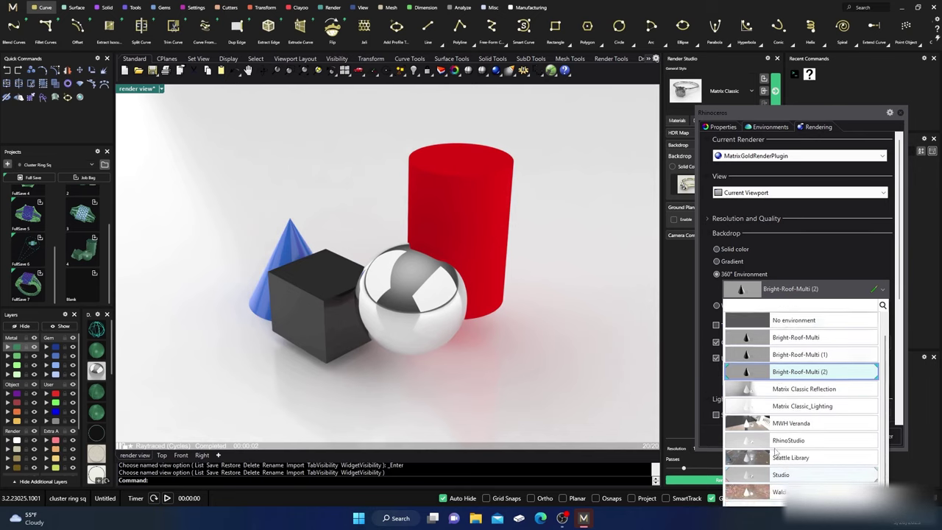
{"action": "scroll", "coordinate": [775, 450], "scroll_direction": "down", "scroll_amount": 1}
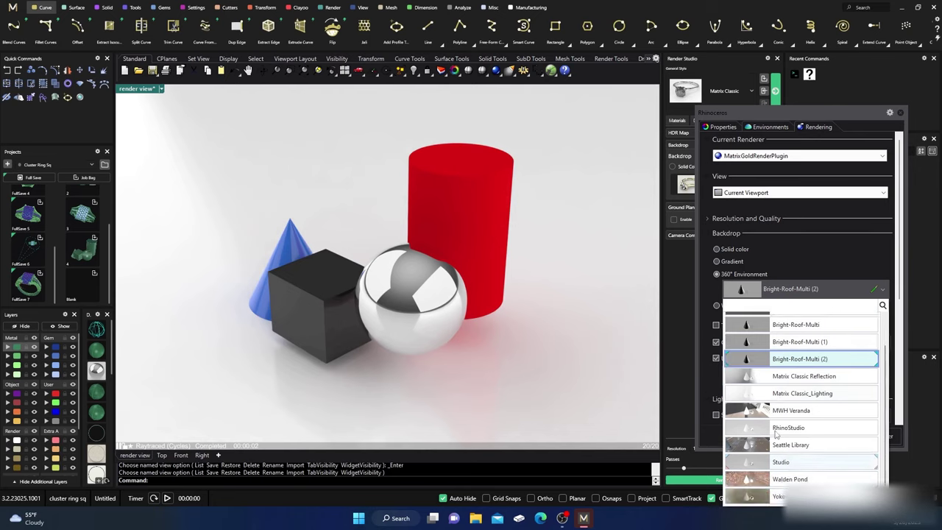
{"action": "left_click", "coordinate": [566, 275]}
Set the 360° Environment backdrop to No environment.
{"action": "left_click", "coordinate": [883, 290]}
{"action": "scroll", "coordinate": [788, 355], "scroll_direction": "up", "scroll_amount": 1}
{"action": "scroll", "coordinate": [795, 350], "scroll_direction": "down", "scroll_amount": 1}
{"action": "scroll", "coordinate": [806, 343], "scroll_direction": "up", "scroll_amount": 1}
{"action": "left_click", "coordinate": [812, 340]}
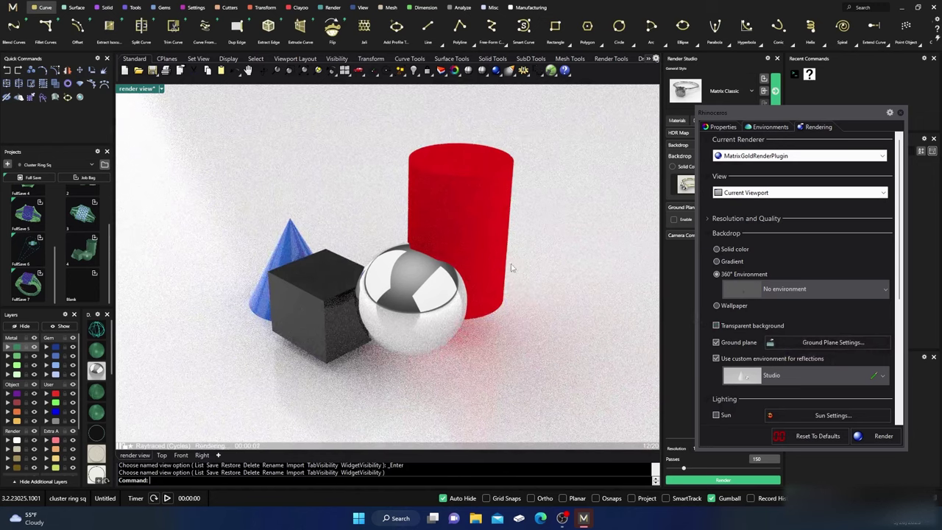
Set the custom environment for reflections to No environment.
{"action": "left_click", "coordinate": [884, 376]}
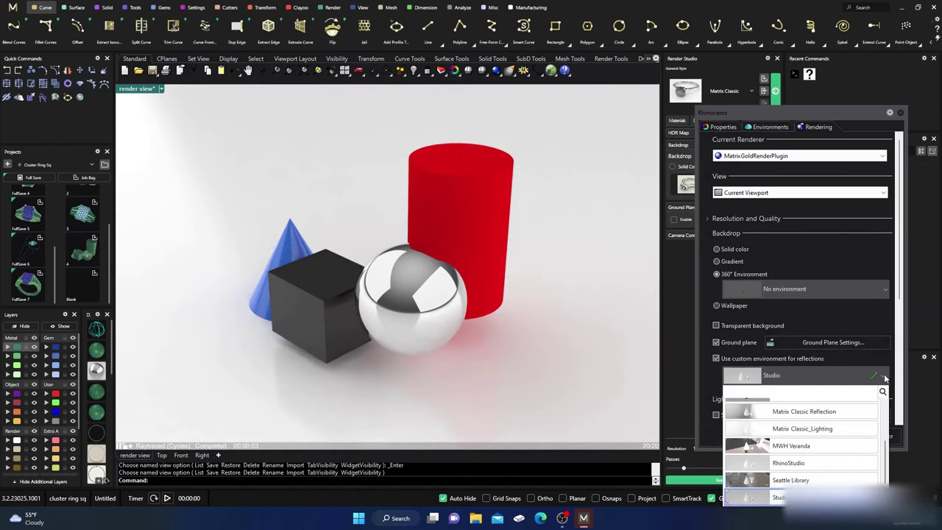
{"action": "scroll", "coordinate": [802, 421], "scroll_direction": "up", "scroll_amount": 3}
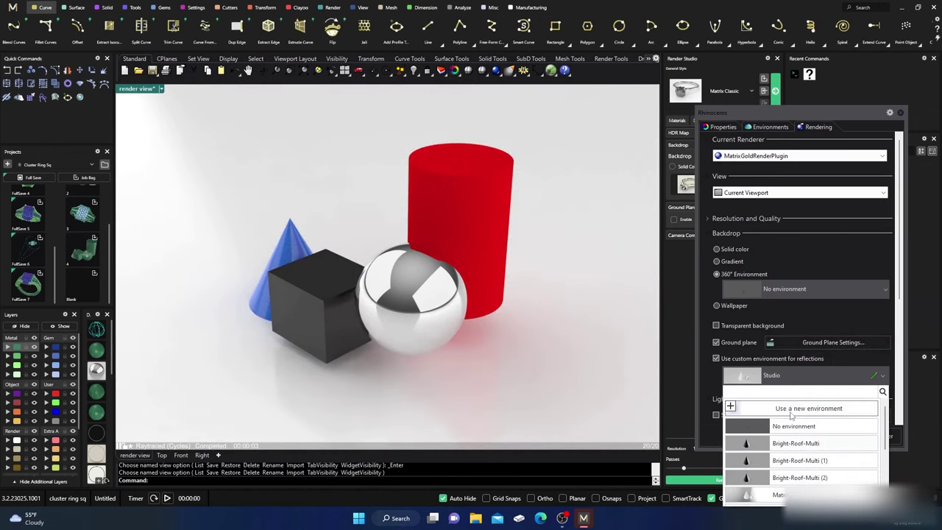
{"action": "left_click", "coordinate": [800, 427]}
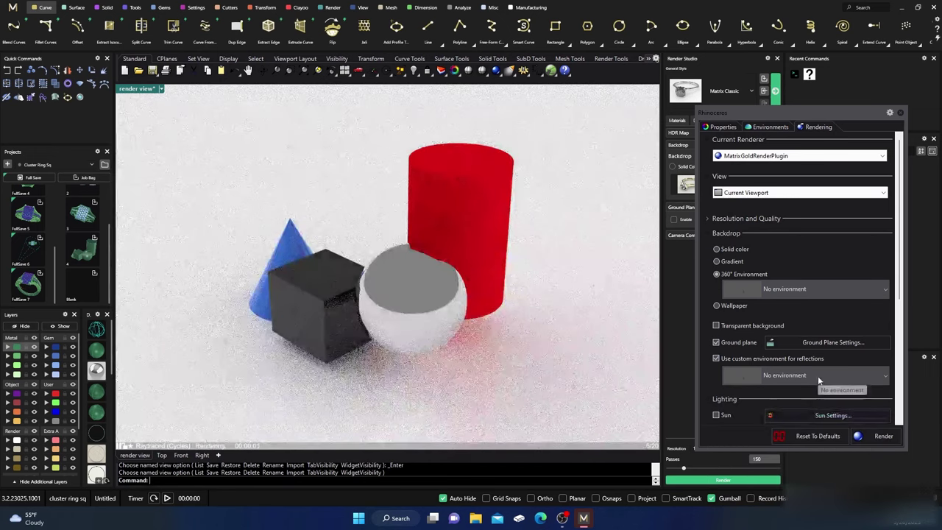
Set the custom environment for skylighting to No environment.
{"action": "scroll", "coordinate": [818, 375], "scroll_direction": "down", "scroll_amount": 3}
{"action": "left_click", "coordinate": [884, 328]}
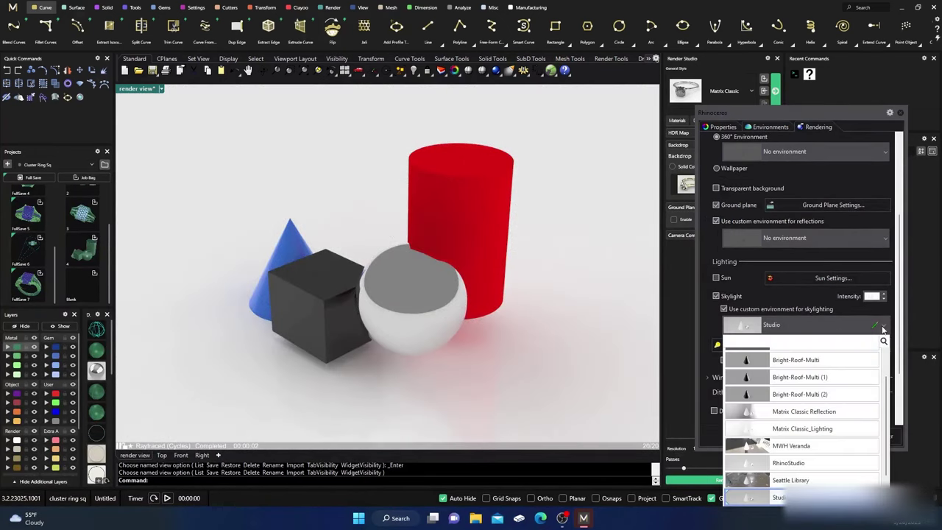
{"action": "scroll", "coordinate": [790, 375], "scroll_direction": "up", "scroll_amount": 1}
{"action": "mouse_move", "coordinate": [794, 361]}
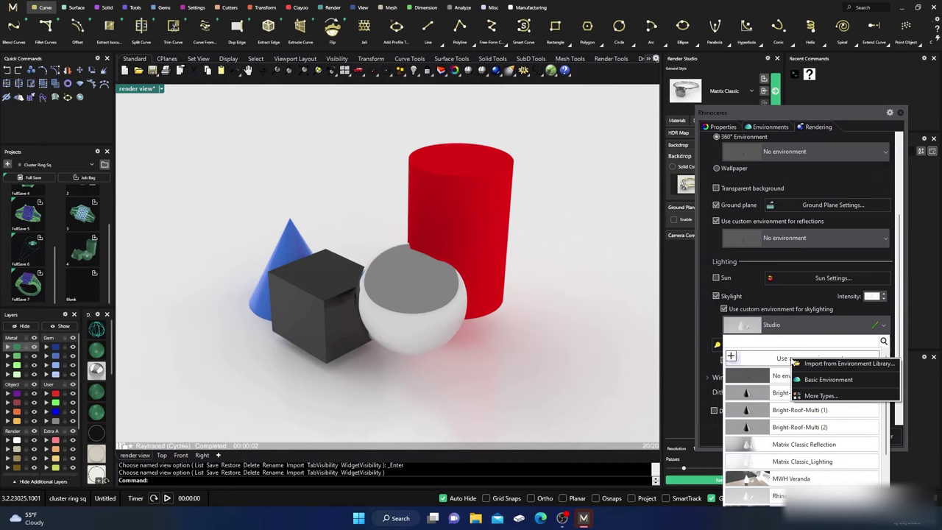
{"action": "key", "text": "Escape"}
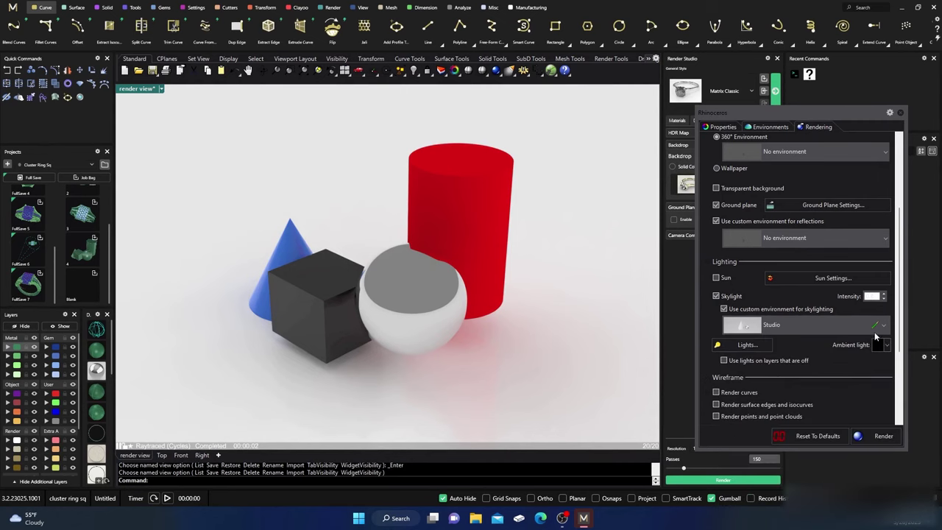
{"action": "left_click", "coordinate": [885, 327]}
{"action": "left_click", "coordinate": [798, 376]}
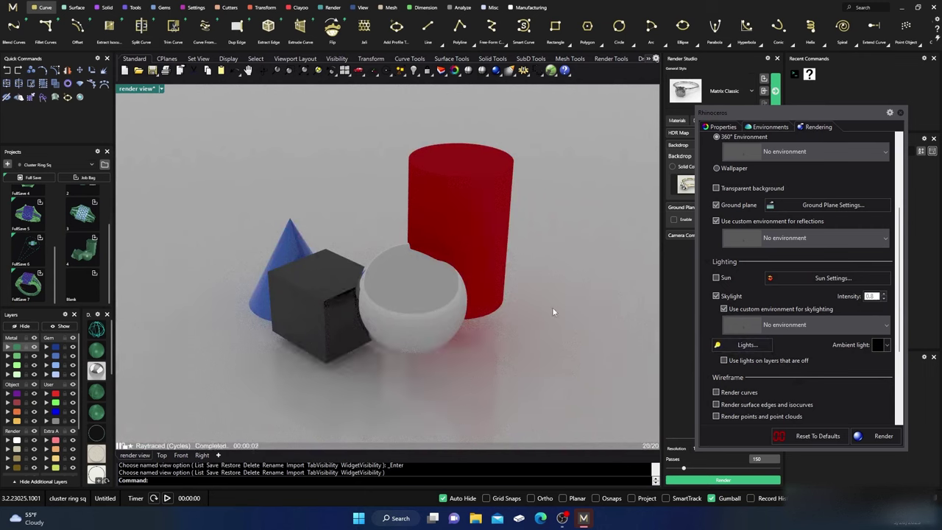
Assign Matrix Classic_Lighting as the custom skylighting environment and RhinoStudio as the custom reflections environment.
{"action": "left_click", "coordinate": [724, 309]}
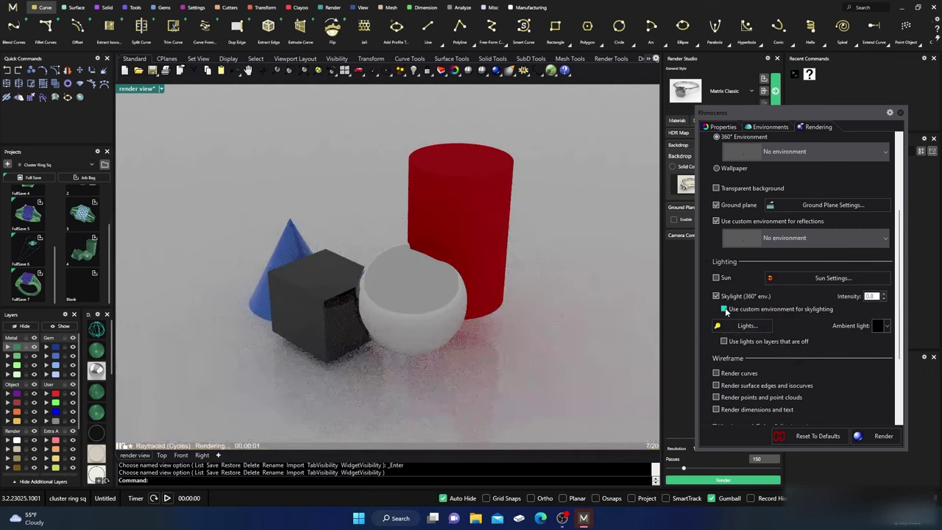
{"action": "left_click", "coordinate": [886, 327]}
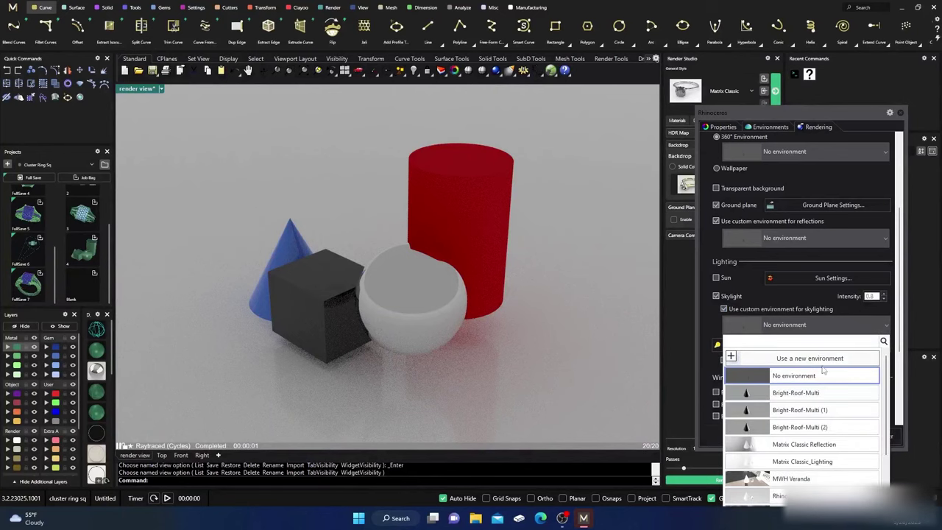
{"action": "left_click", "coordinate": [789, 462]}
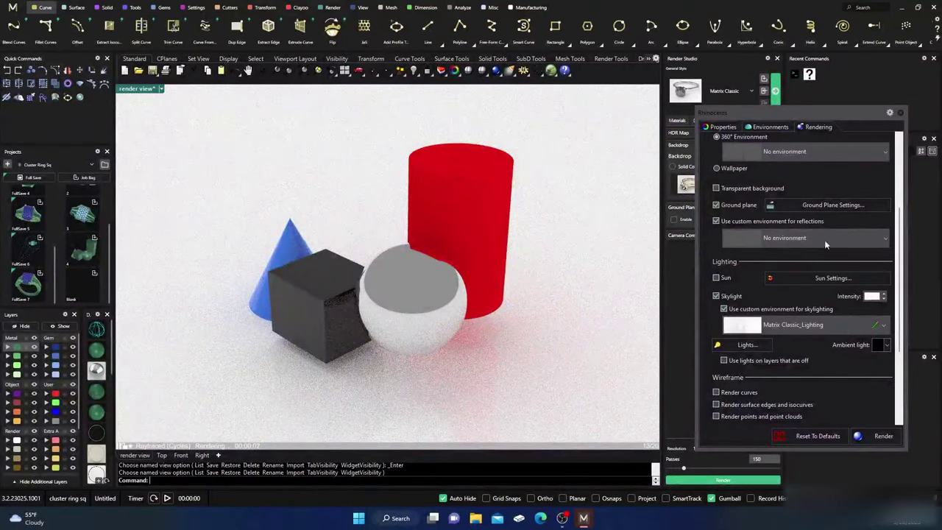
{"action": "left_click", "coordinate": [883, 241]}
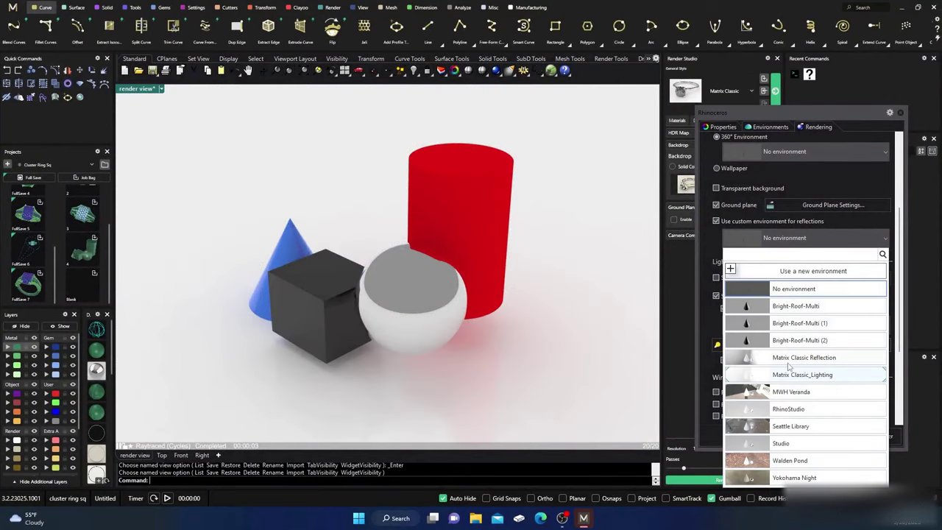
{"action": "left_click", "coordinate": [787, 411]}
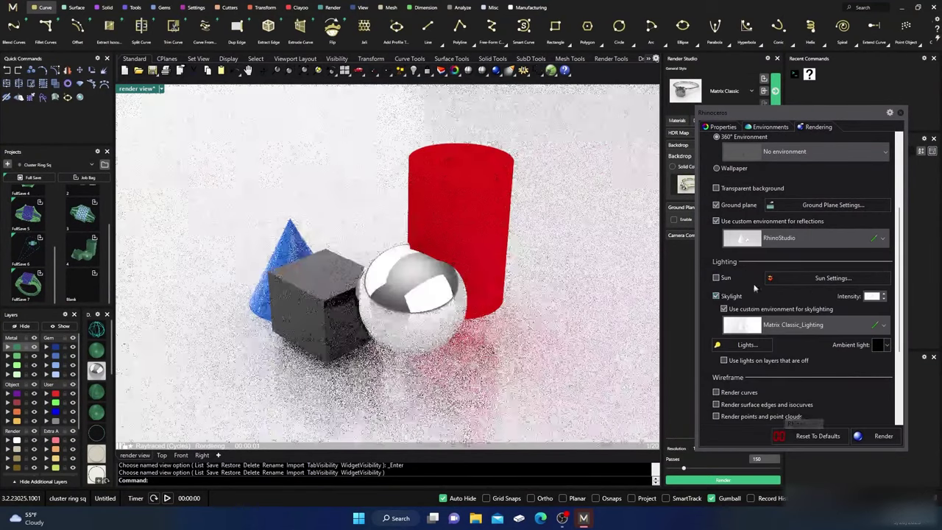
Set the 360° Environment backdrop to Walden Pond and turn off the custom environments for reflections and skylighting.
{"action": "scroll", "coordinate": [775, 256], "scroll_direction": "up", "scroll_amount": 1}
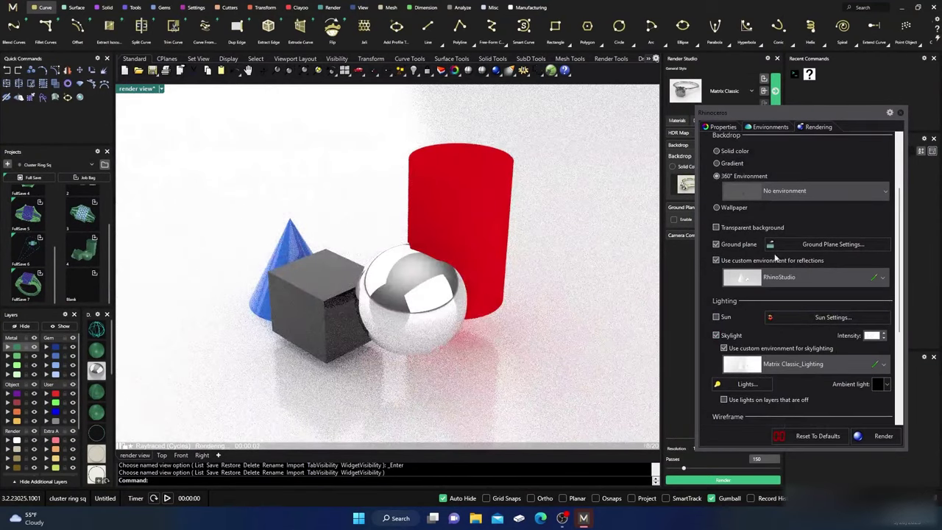
{"action": "left_click", "coordinate": [887, 190]}
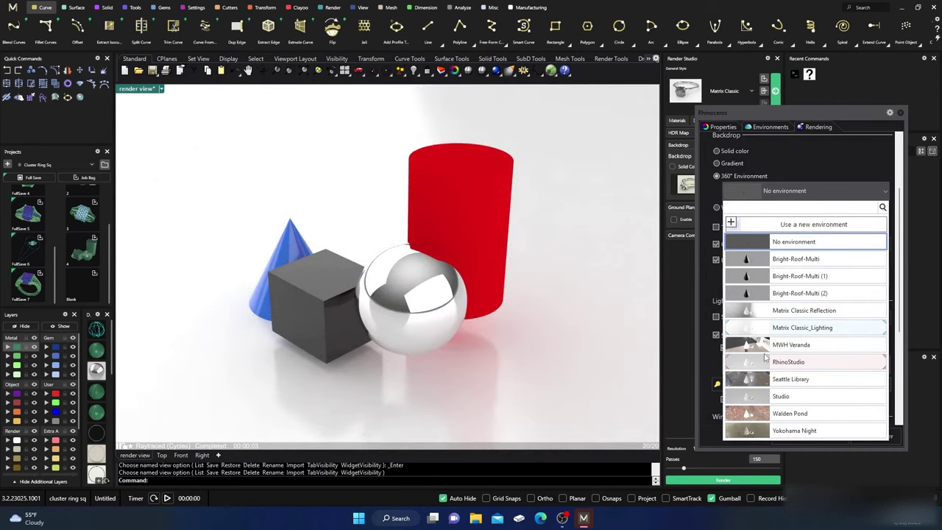
{"action": "left_click", "coordinate": [789, 413]}
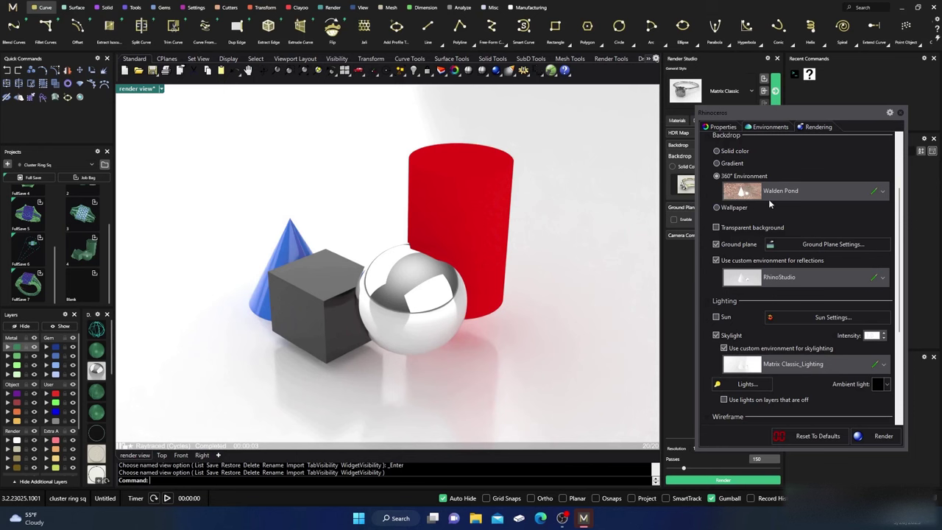
{"action": "left_click", "coordinate": [717, 260]}
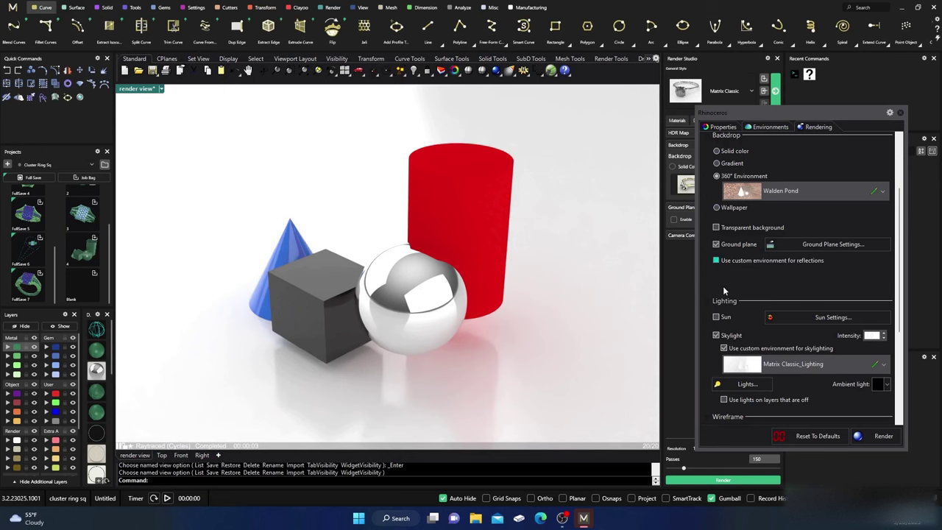
{"action": "left_click", "coordinate": [724, 329]}
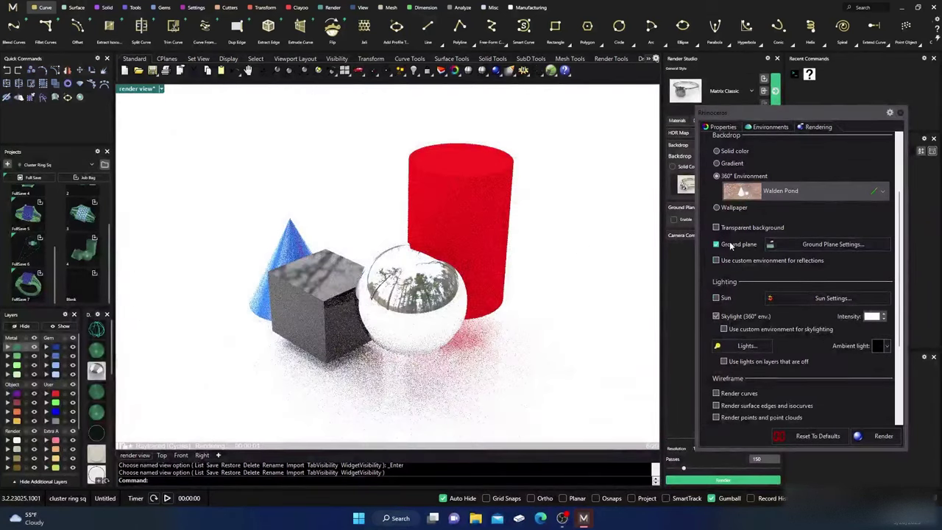
Turn off the ground plane and inspect the shapes against the backdrop from a wider, lower viewpoint.
{"action": "scroll", "coordinate": [731, 250], "scroll_direction": "up", "scroll_amount": 3}
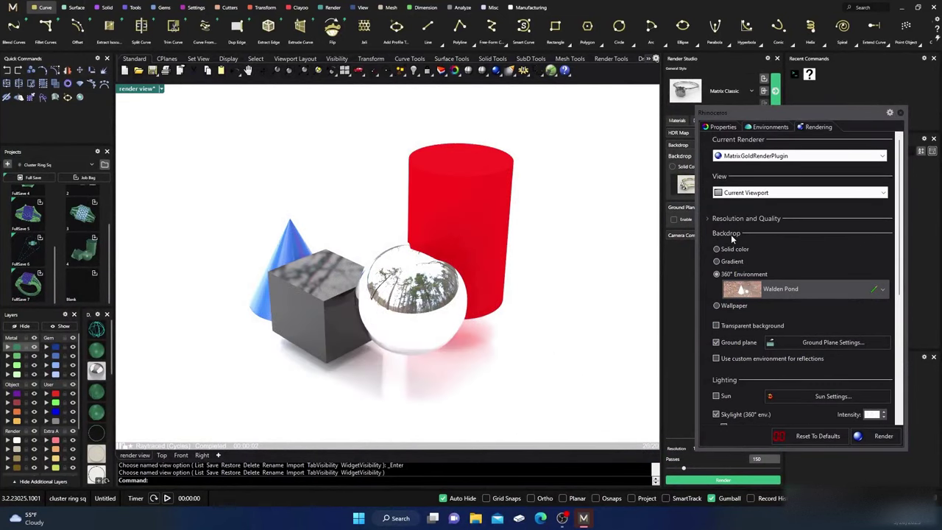
{"action": "scroll", "coordinate": [731, 236], "scroll_direction": "down", "scroll_amount": 1}
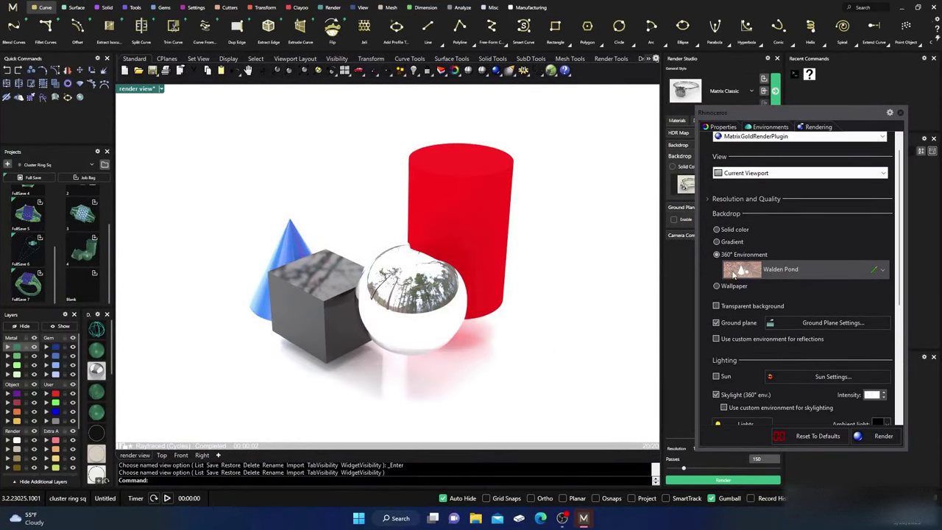
{"action": "left_click", "coordinate": [716, 322]}
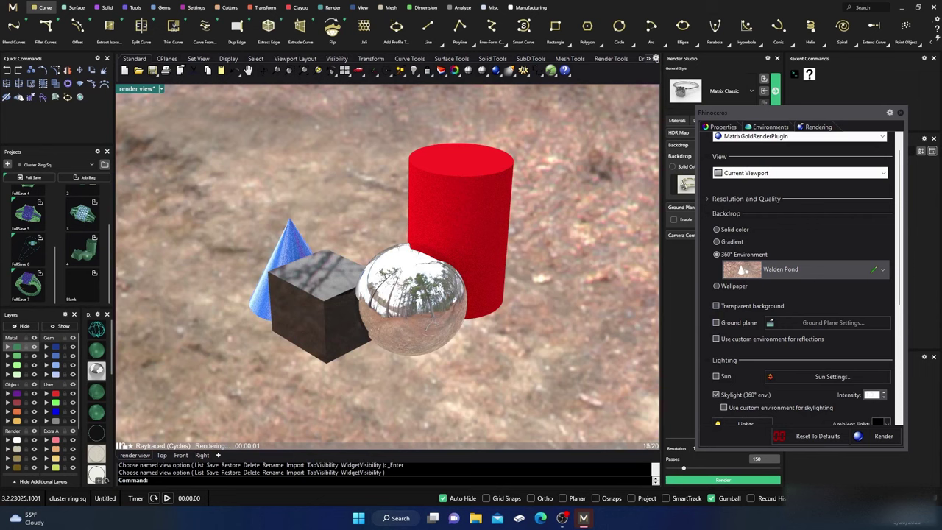
{"action": "scroll", "coordinate": [387, 266], "scroll_direction": "down", "scroll_amount": 5}
{"action": "right_click_drag", "start_coordinate": [387, 294], "coordinate": [384, 240]}
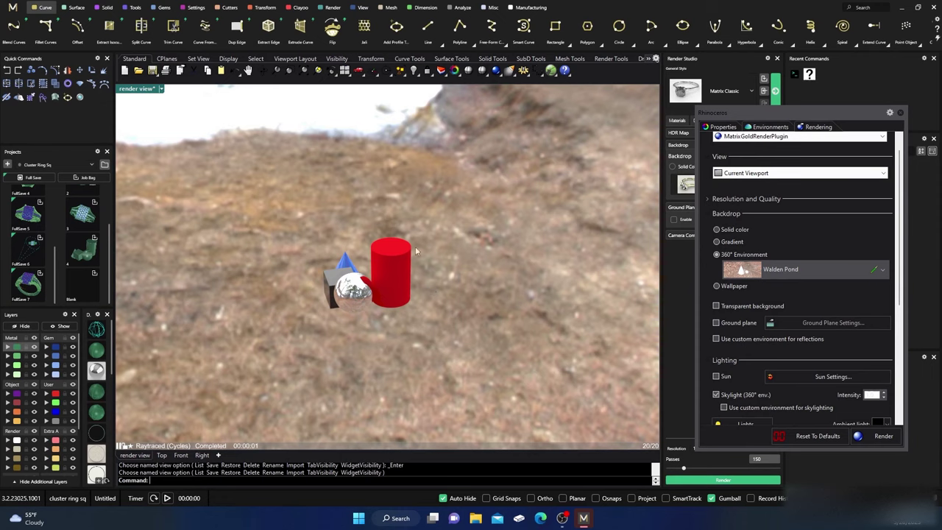
{"action": "right_click_drag", "start_coordinate": [350, 245], "coordinate": [422, 293]}
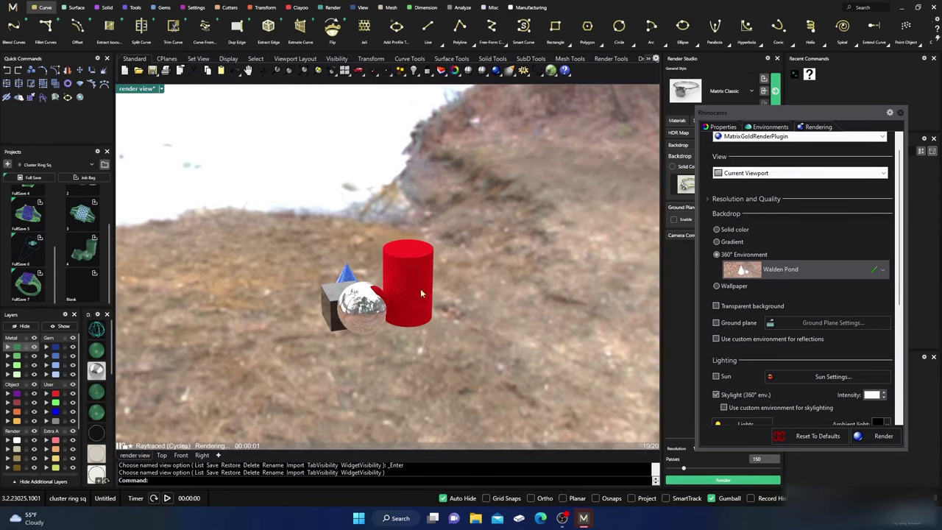
Switch the 360° Environment backdrop to Seattle Library and examine its reflections on the shapes from different angles.
{"action": "left_click", "coordinate": [883, 270]}
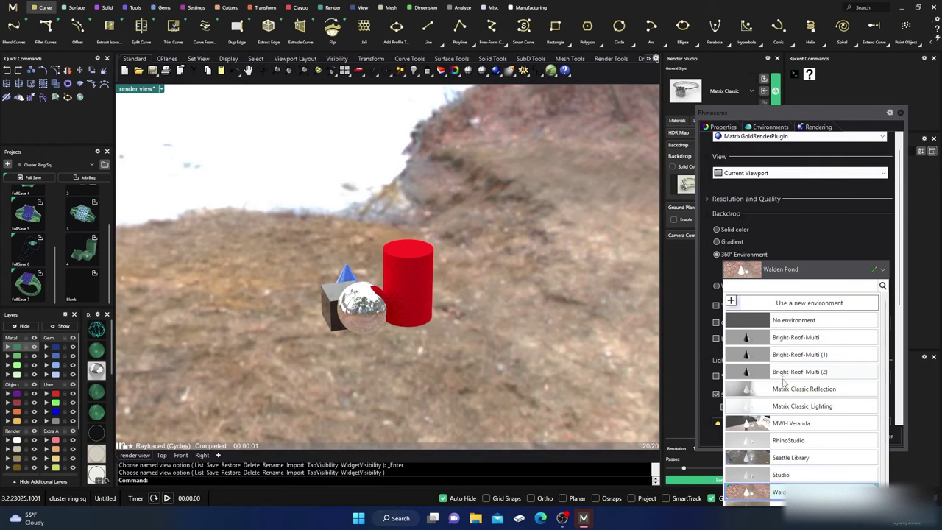
{"action": "scroll", "coordinate": [785, 383], "scroll_direction": "down", "scroll_amount": 1}
{"action": "left_click", "coordinate": [789, 445]}
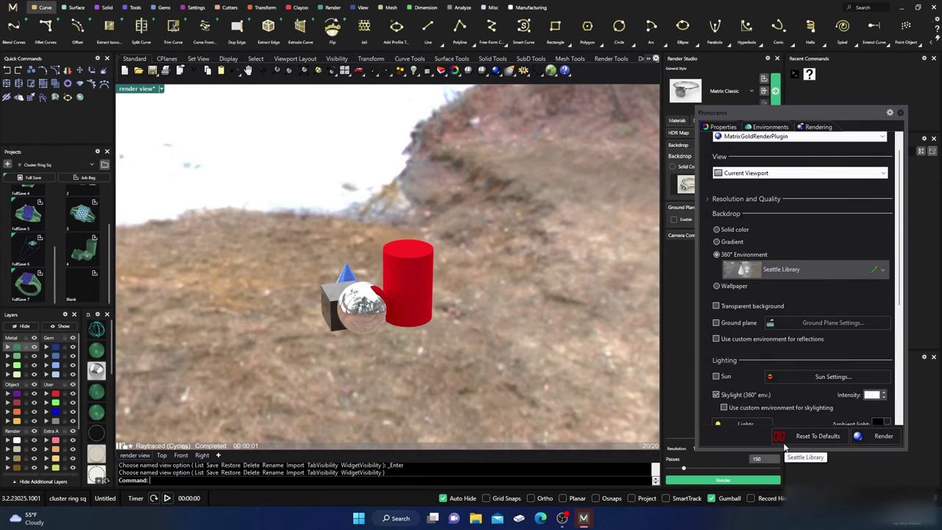
{"action": "right_click_drag", "start_coordinate": [464, 292], "coordinate": [430, 302]}
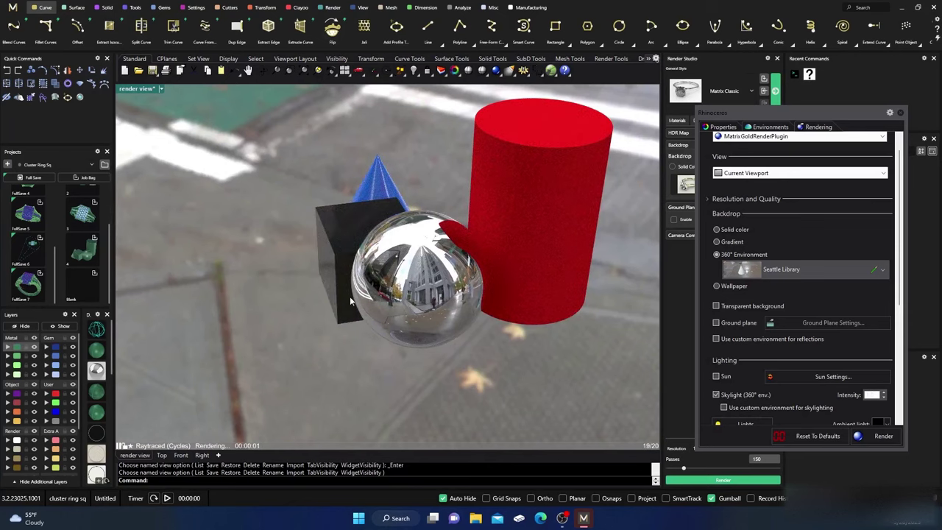
{"action": "right_click_drag", "start_coordinate": [352, 302], "coordinate": [370, 296]}
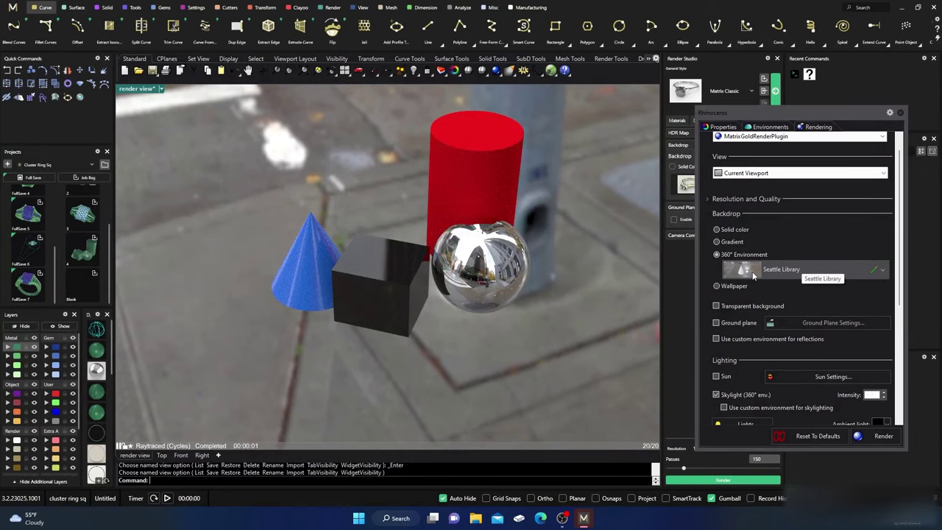
Browse the scene's environments list and check the available options for the Seattle Library environment without applying any.
{"action": "left_click", "coordinate": [771, 128]}
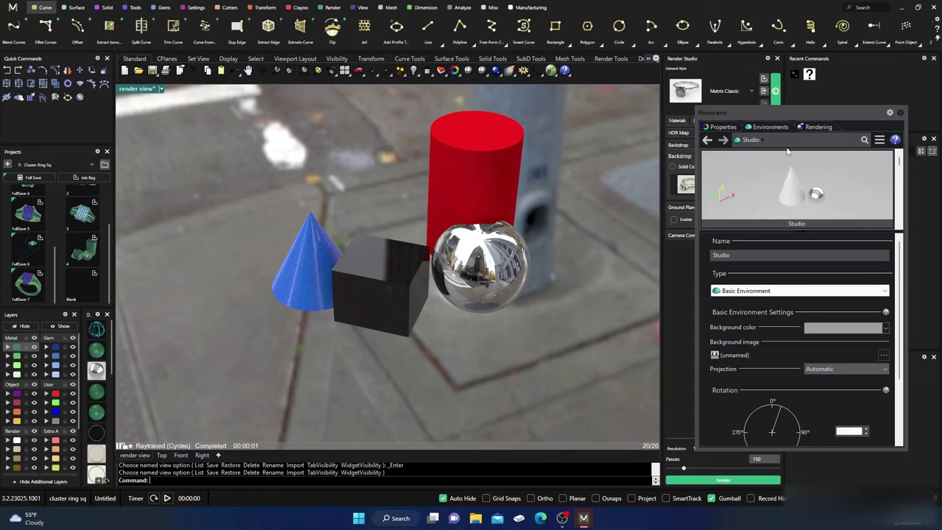
{"action": "left_click", "coordinate": [793, 182]}
{"action": "scroll", "coordinate": [791, 187], "scroll_direction": "down", "scroll_amount": 2}
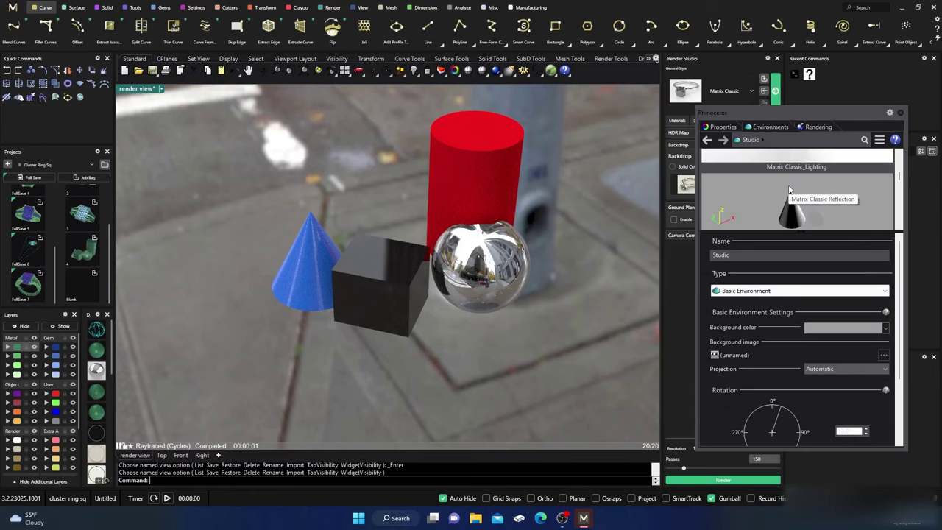
{"action": "scroll", "coordinate": [790, 190], "scroll_direction": "down", "scroll_amount": 3}
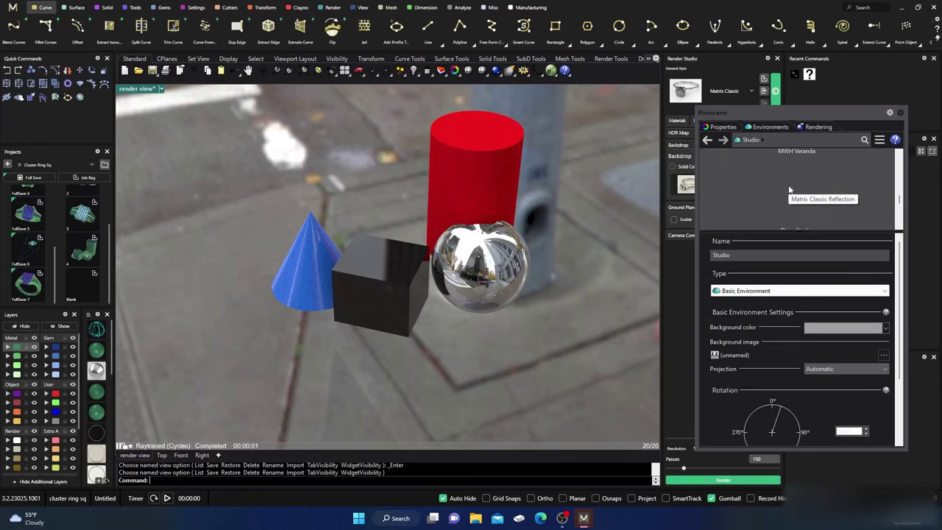
{"action": "scroll", "coordinate": [790, 189], "scroll_direction": "down", "scroll_amount": 1}
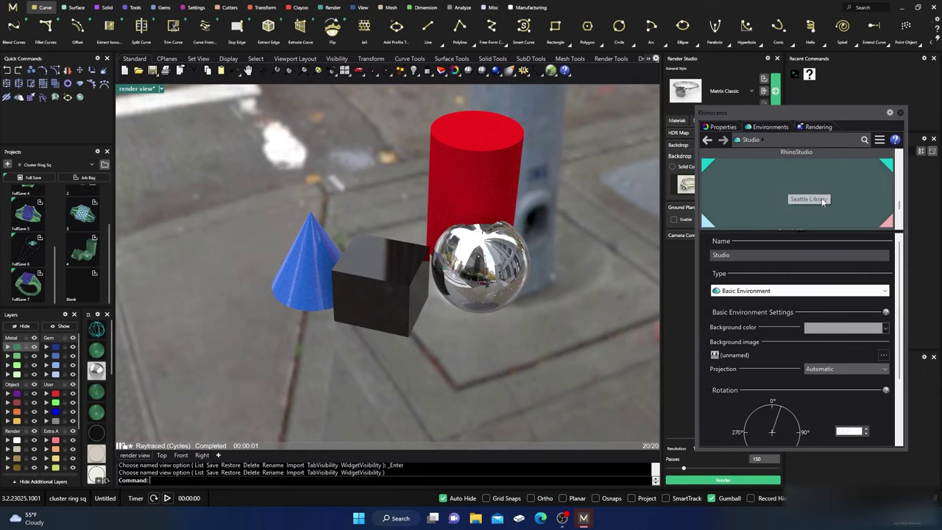
{"action": "left_click", "coordinate": [774, 194]}
{"action": "right_click_drag", "start_coordinate": [560, 272], "coordinate": [452, 339]}
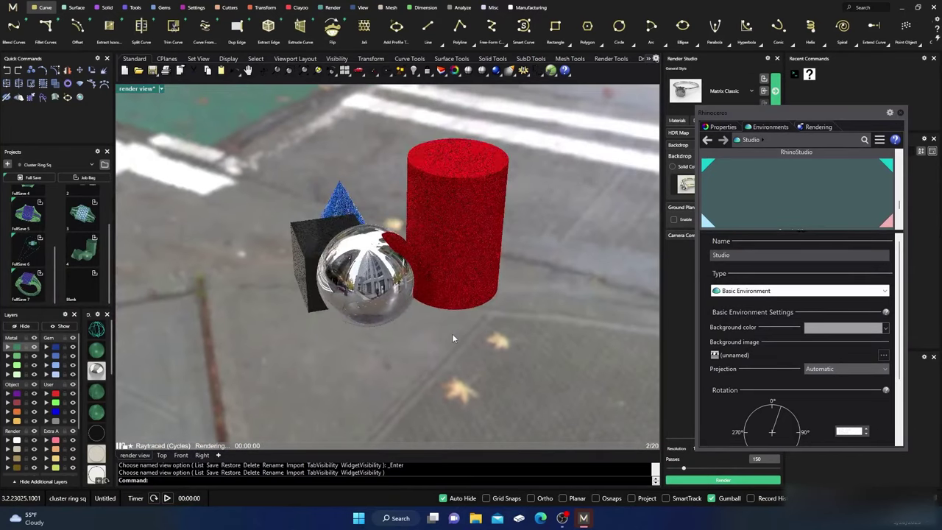
{"action": "right_click", "coordinate": [768, 195]}
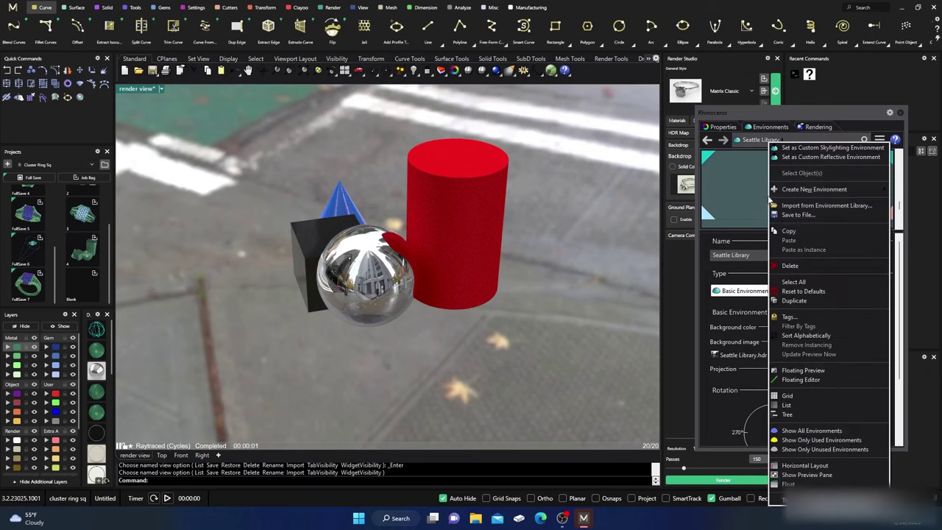
{"action": "left_click", "coordinate": [762, 187]}
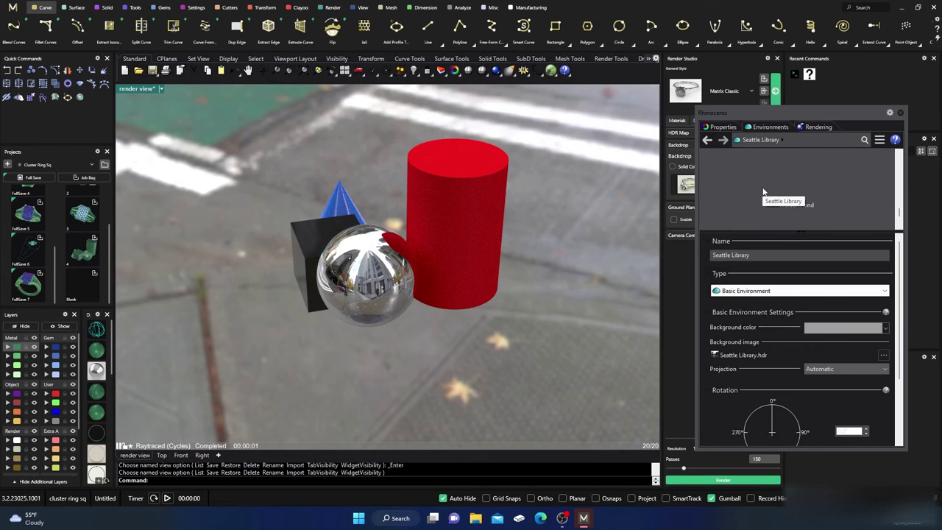
Set Walden Pond as the scene's 360° environment directly from the environments list.
{"action": "left_click", "coordinate": [787, 184]}
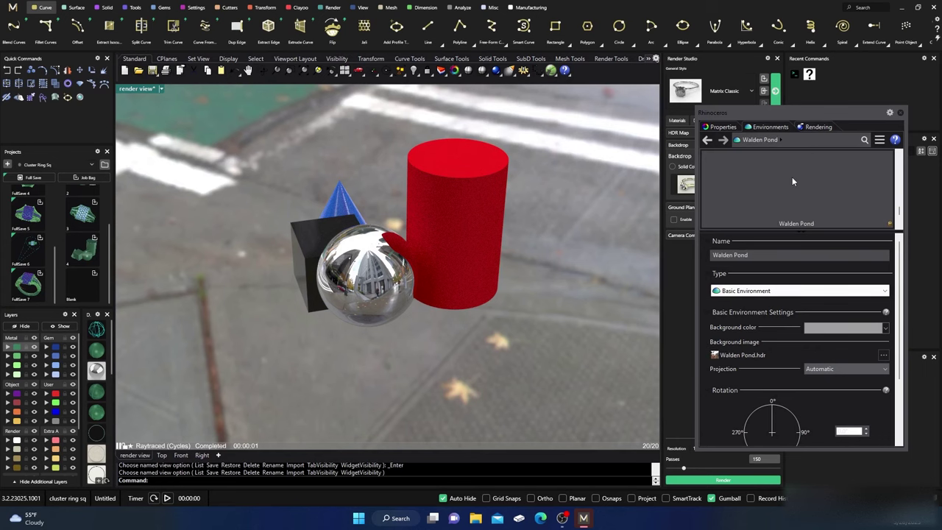
{"action": "right_click", "coordinate": [793, 181]}
{"action": "left_click", "coordinate": [815, 130]}
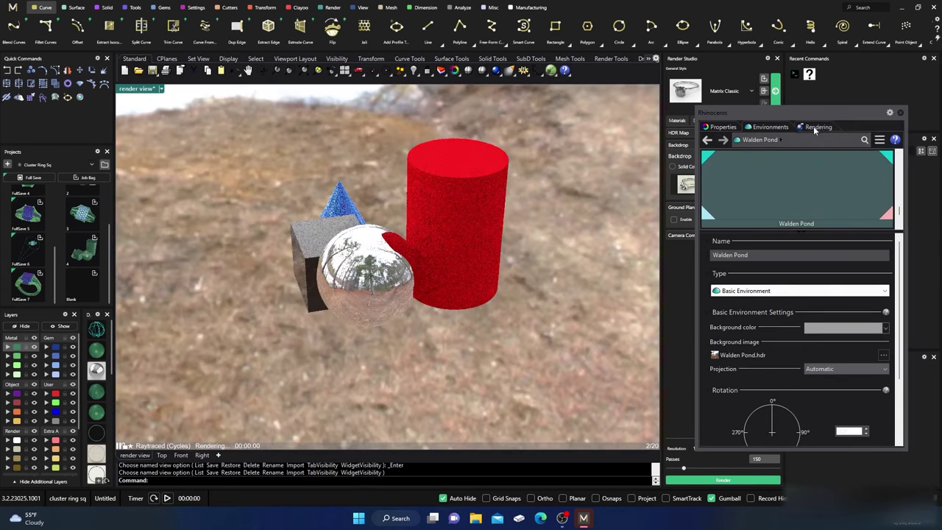
Set Yokohama Night as the scene's global environment and inspect its reflections on the mirrored sphere up close and from farther away.
{"action": "right_click", "coordinate": [759, 185]}
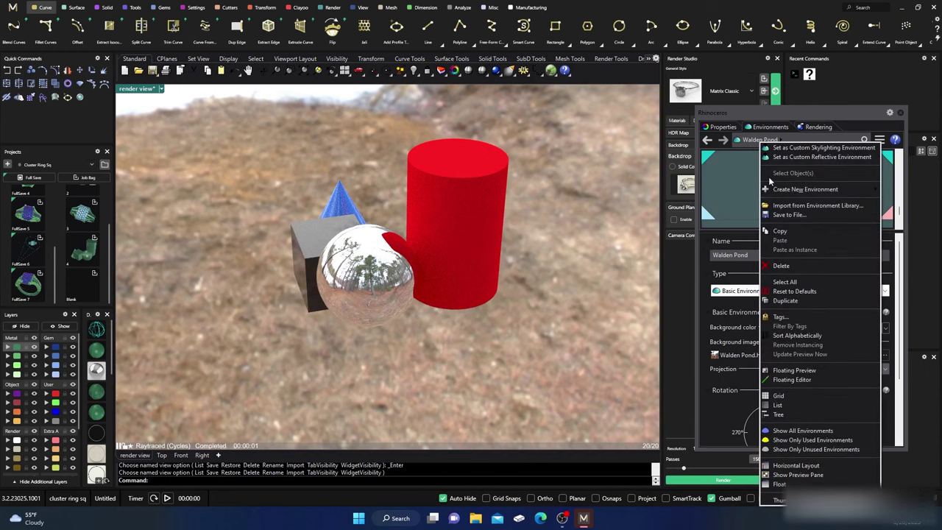
{"action": "left_click", "coordinate": [744, 190]}
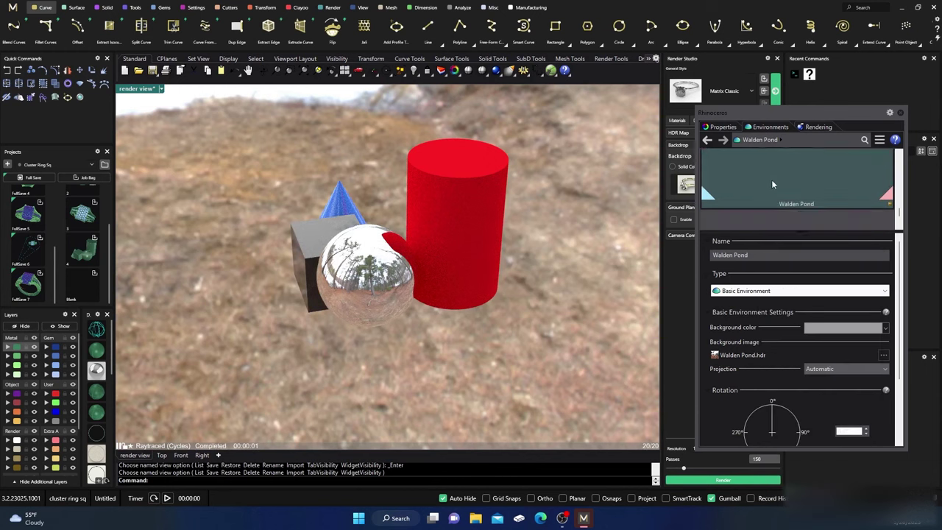
{"action": "left_click", "coordinate": [745, 188]}
{"action": "right_click", "coordinate": [759, 190]}
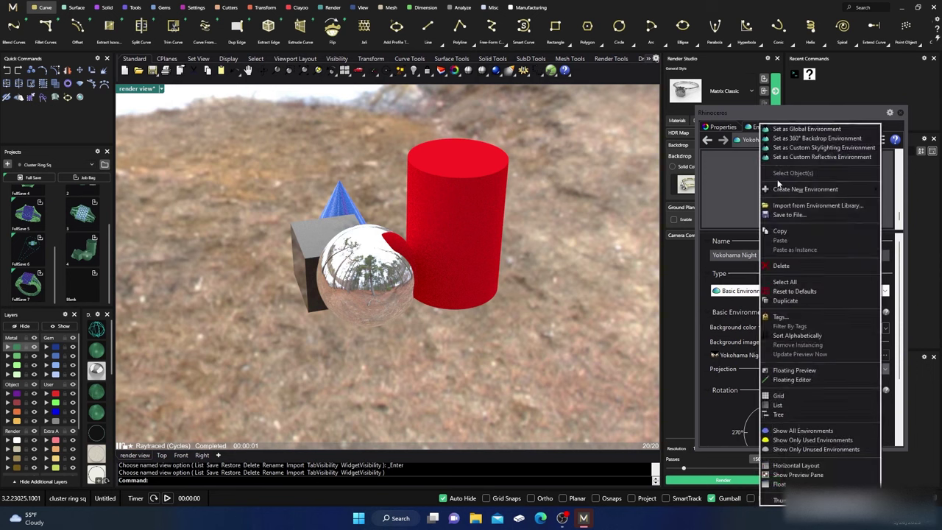
{"action": "left_click", "coordinate": [795, 129]}
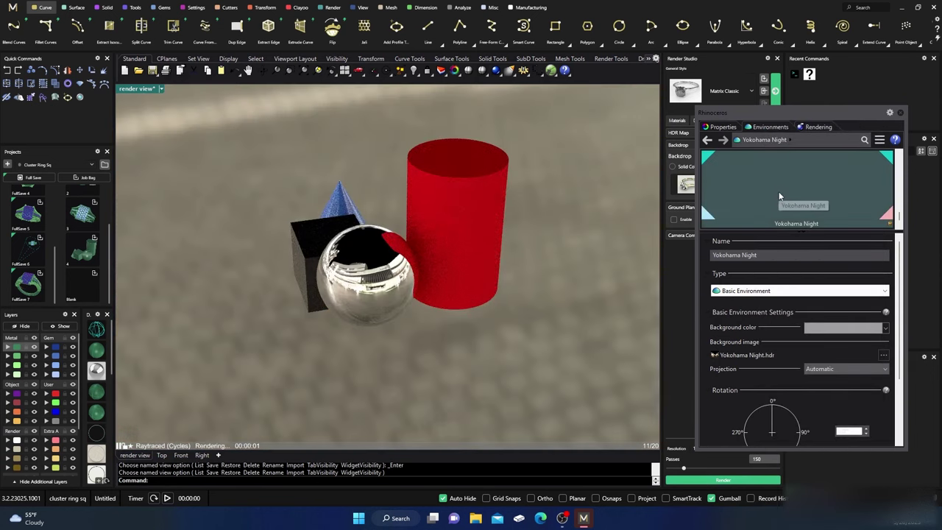
{"action": "right_click_drag", "start_coordinate": [534, 264], "coordinate": [578, 261]}
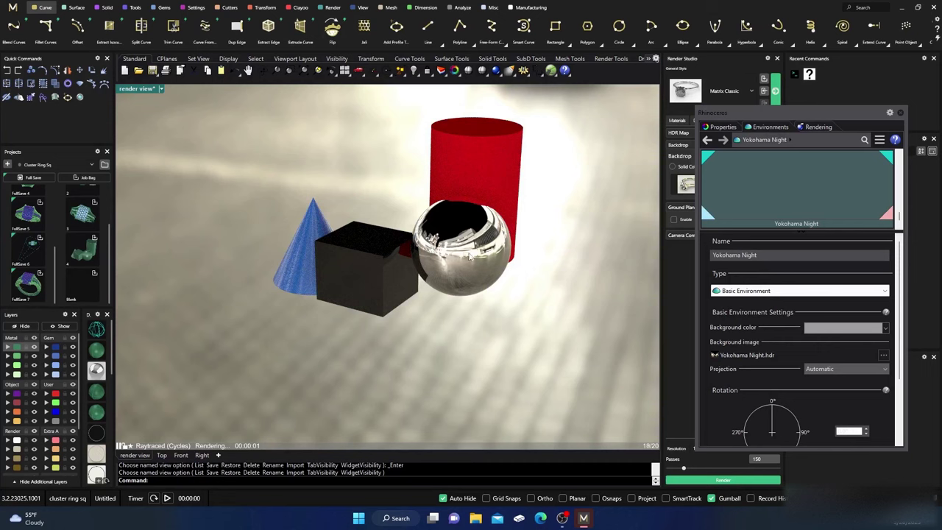
{"action": "scroll", "coordinate": [468, 255], "scroll_direction": "up", "scroll_amount": 6}
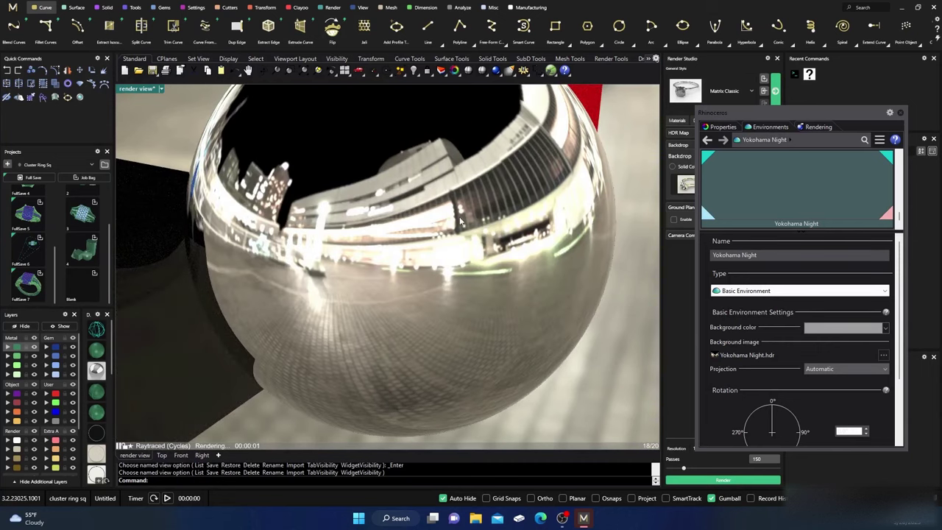
{"action": "scroll", "coordinate": [409, 223], "scroll_direction": "down", "scroll_amount": 8}
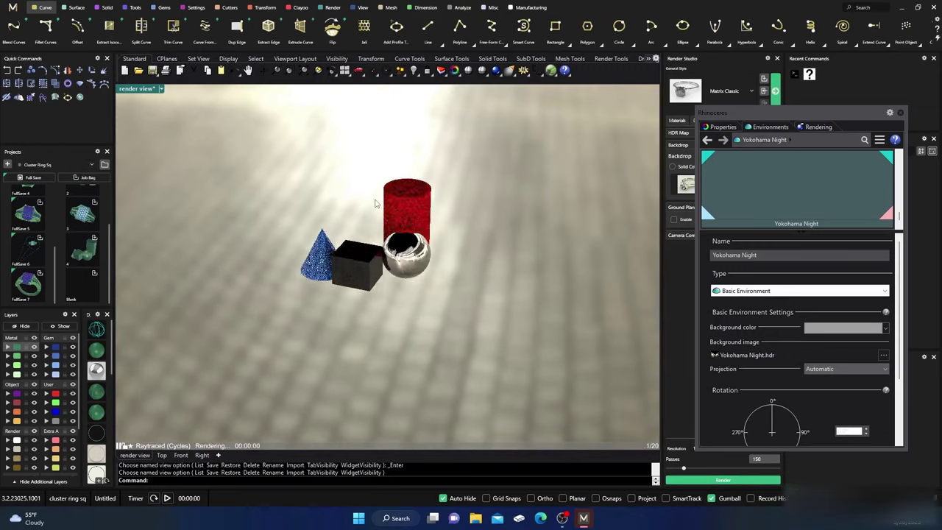
{"action": "scroll", "coordinate": [550, 269], "scroll_direction": "up", "scroll_amount": 3}
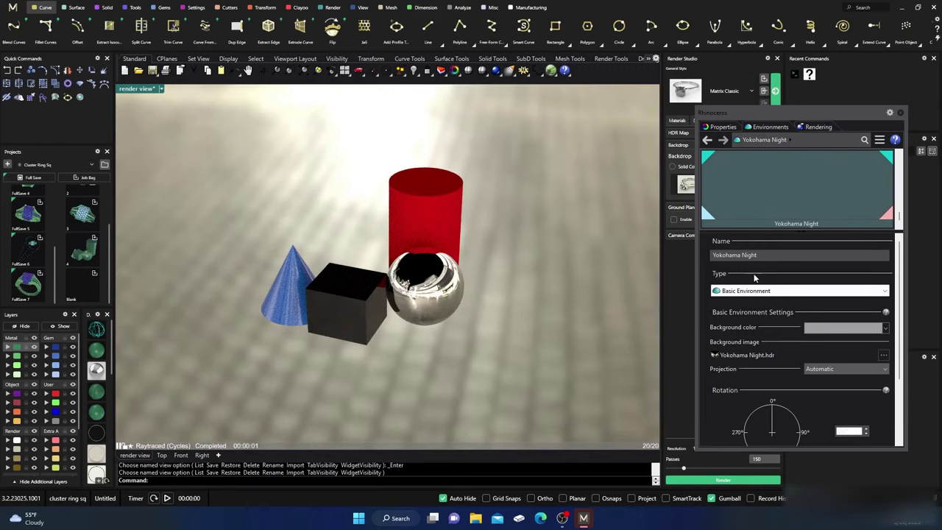
{"action": "scroll", "coordinate": [770, 280], "scroll_direction": "down", "scroll_amount": 3}
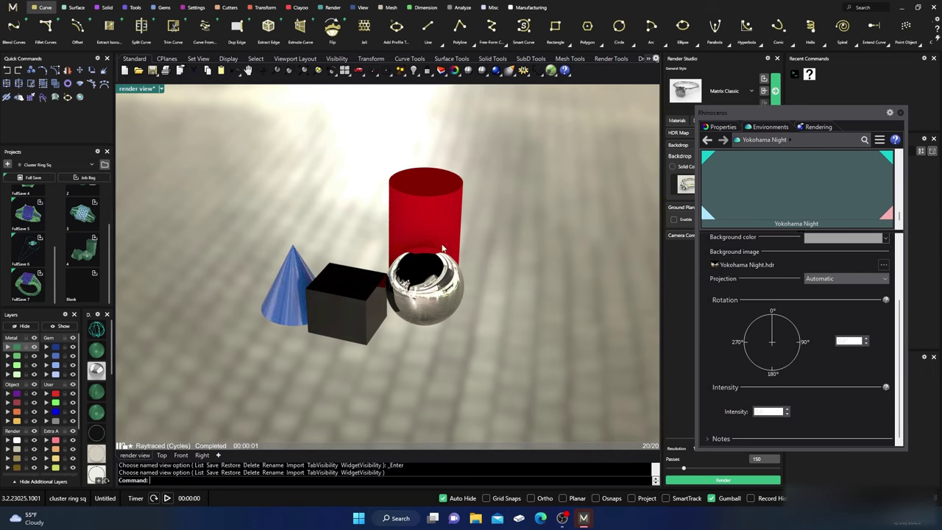
{"action": "scroll", "coordinate": [445, 243], "scroll_direction": "up", "scroll_amount": 3}
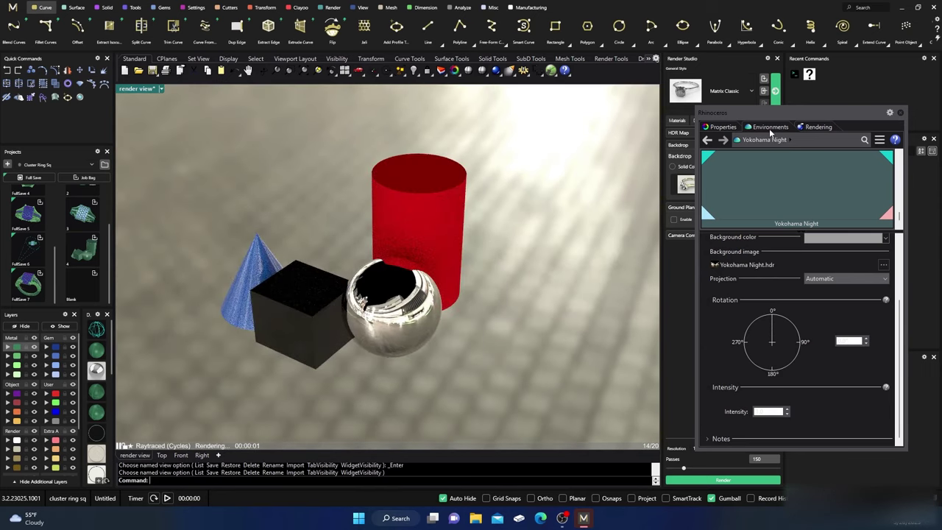
Turn on the ground plane in the rendering settings and inspect how the shapes reflect on it.
{"action": "left_click", "coordinate": [819, 127]}
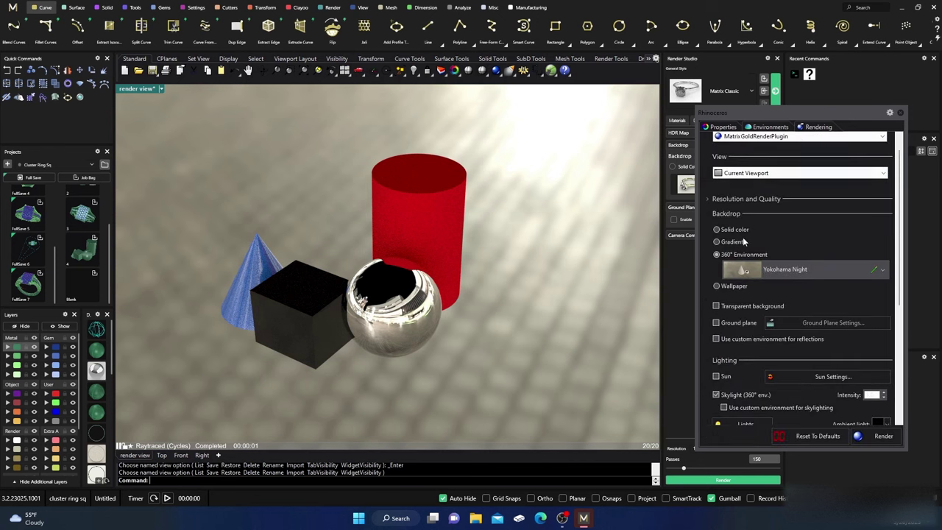
{"action": "left_click", "coordinate": [717, 323]}
{"action": "left_click", "coordinate": [717, 323]}
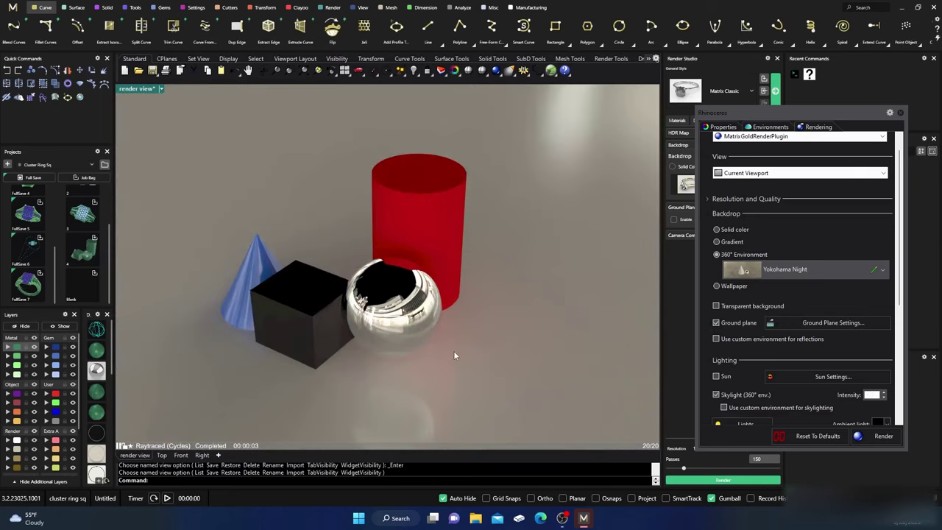
{"action": "scroll", "coordinate": [363, 297], "scroll_direction": "up", "scroll_amount": 4}
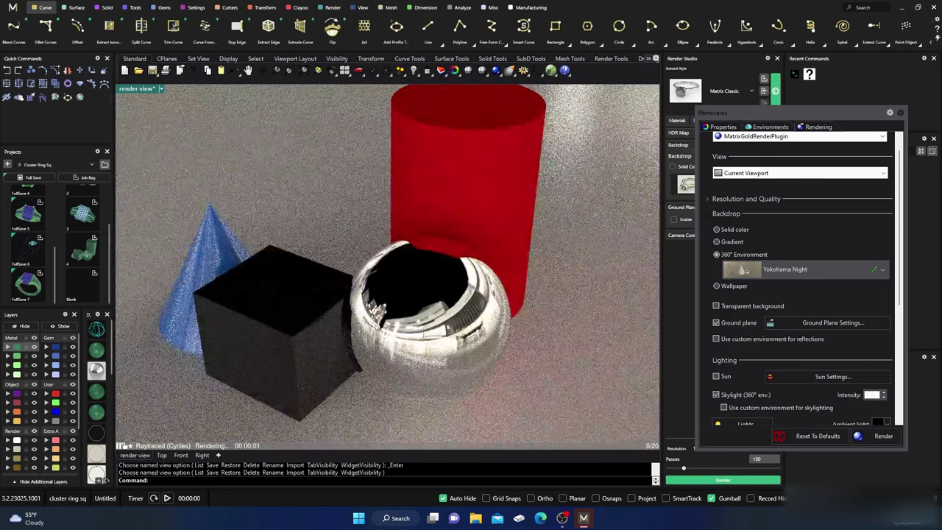
{"action": "scroll", "coordinate": [444, 317], "scroll_direction": "down", "scroll_amount": 2}
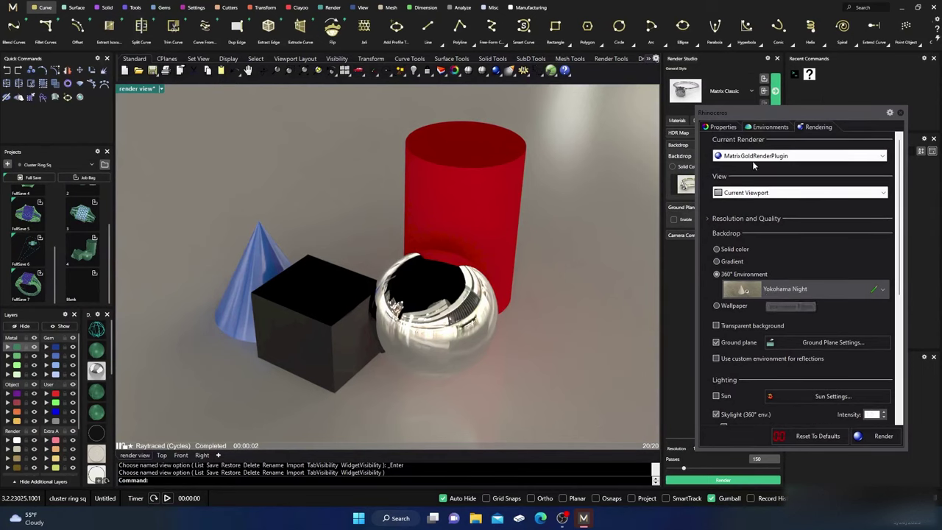
Rotate the Yokohama Night environment almost half a turn and check the changed lighting from a higher viewpoint.
{"action": "left_click", "coordinate": [768, 128]}
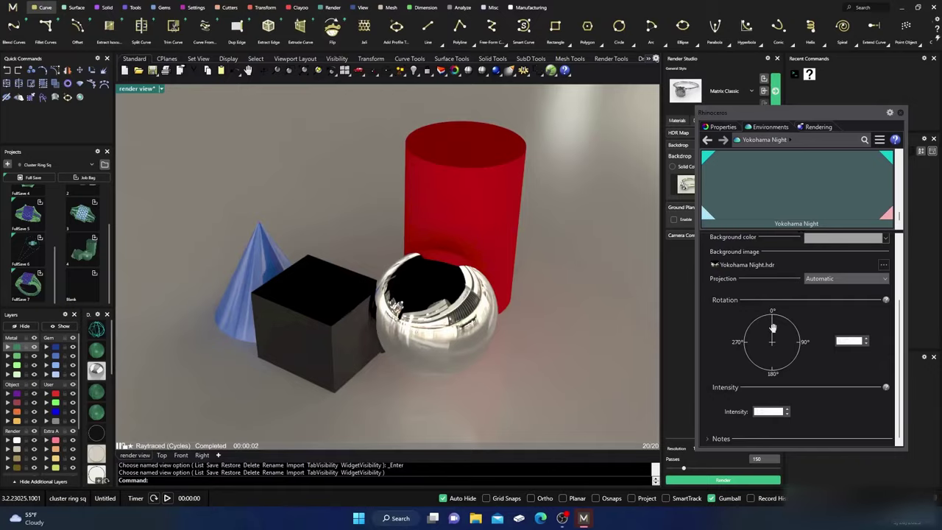
{"action": "left_click_drag", "start_coordinate": [773, 328], "coordinate": [768, 366]}
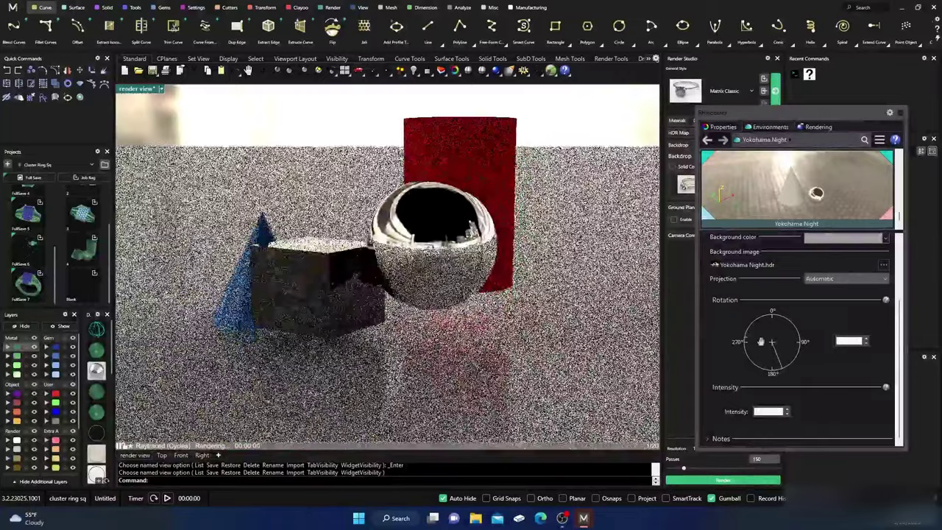
{"action": "left_click_drag", "start_coordinate": [768, 367], "coordinate": [775, 361]}
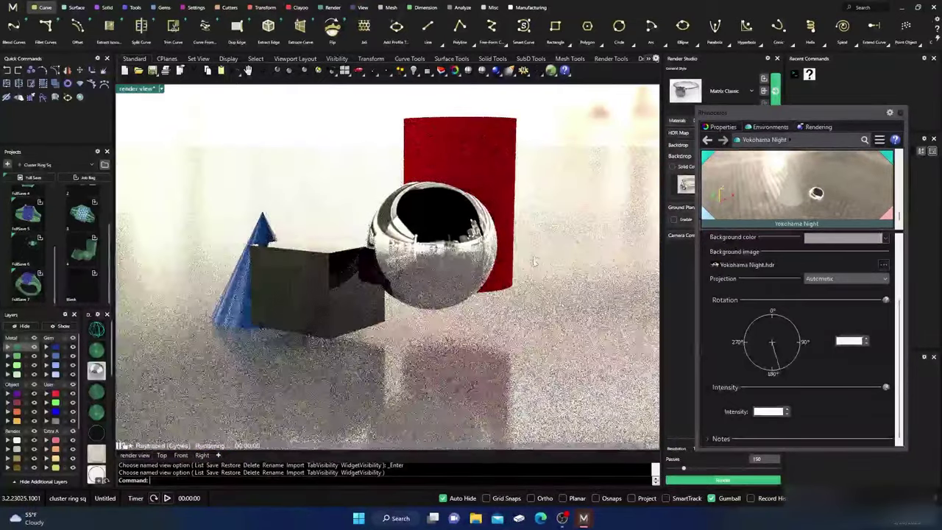
{"action": "right_click_drag", "start_coordinate": [412, 221], "coordinate": [412, 265]}
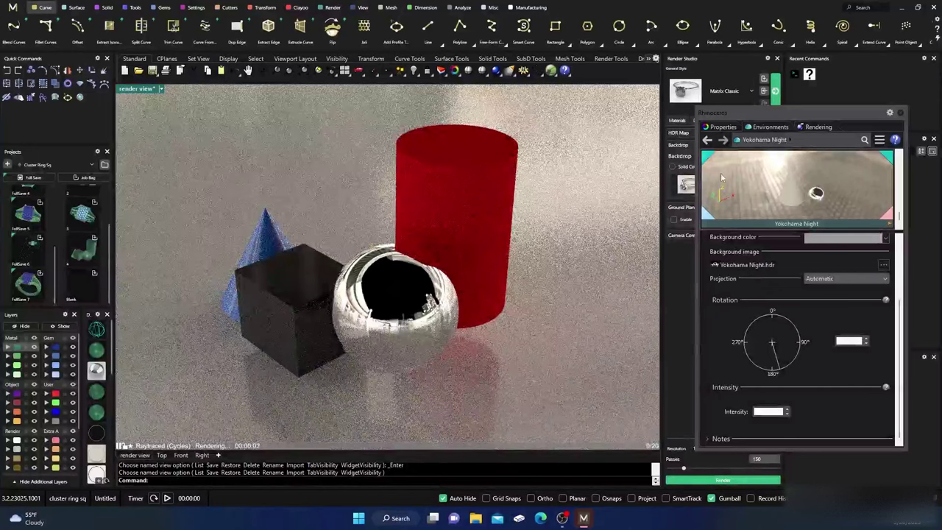
Enable a custom environment for reflections and choose Matrix Classic Reflection for it.
{"action": "left_click", "coordinate": [816, 127]}
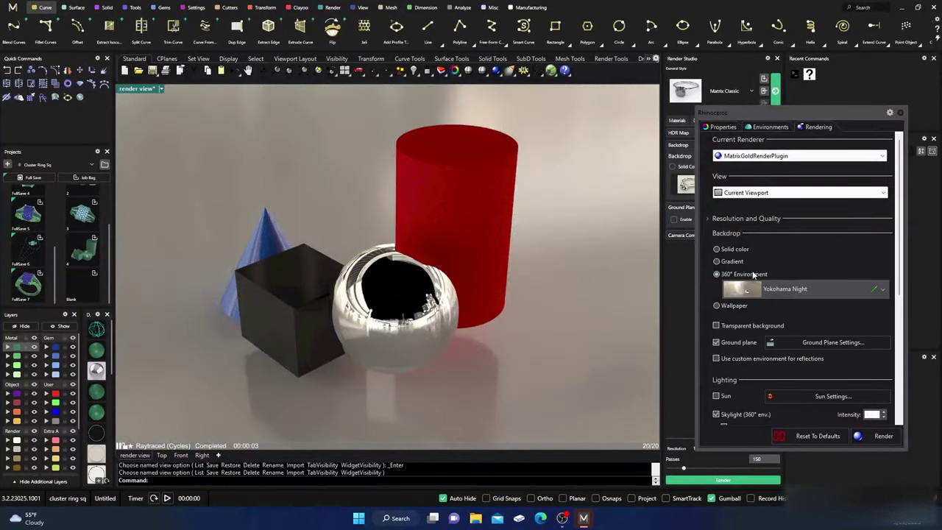
{"action": "left_click", "coordinate": [716, 359]}
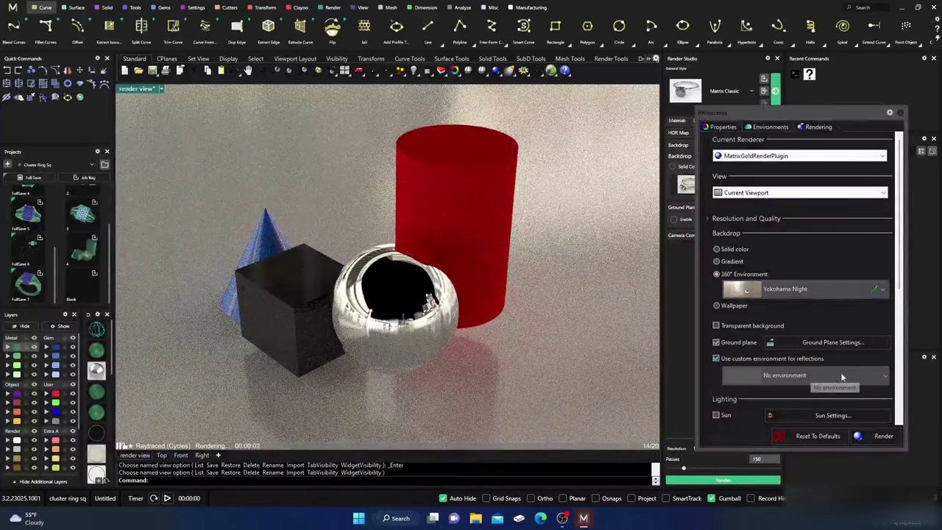
{"action": "left_click", "coordinate": [884, 377]}
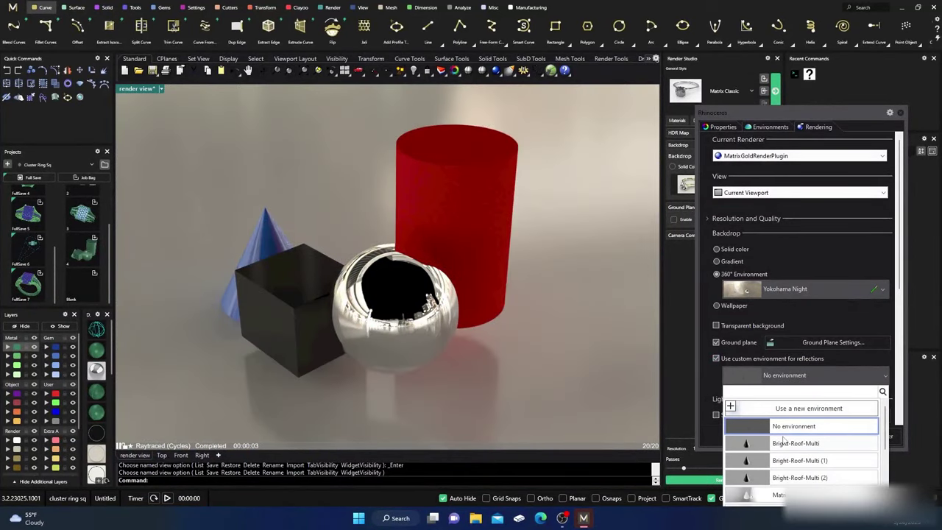
{"action": "scroll", "coordinate": [784, 439], "scroll_direction": "down", "scroll_amount": 1}
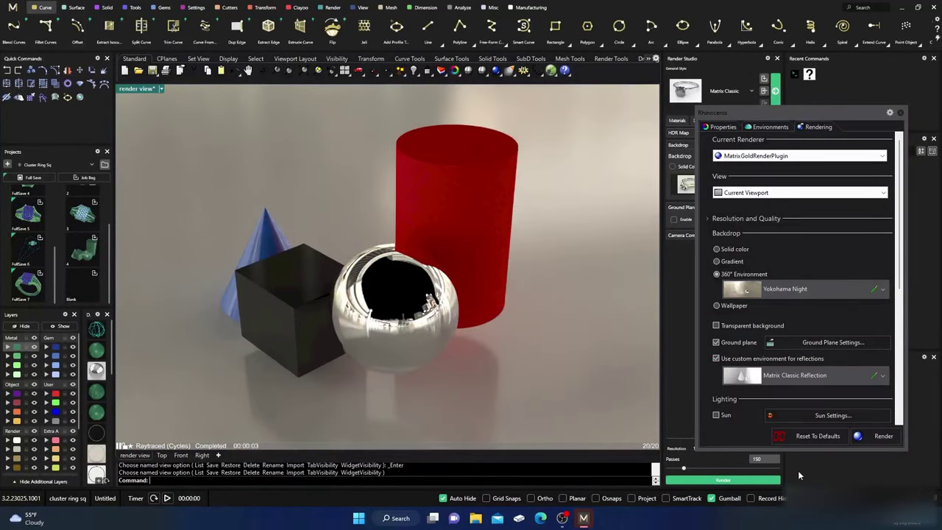
{"action": "left_click", "coordinate": [780, 436]}
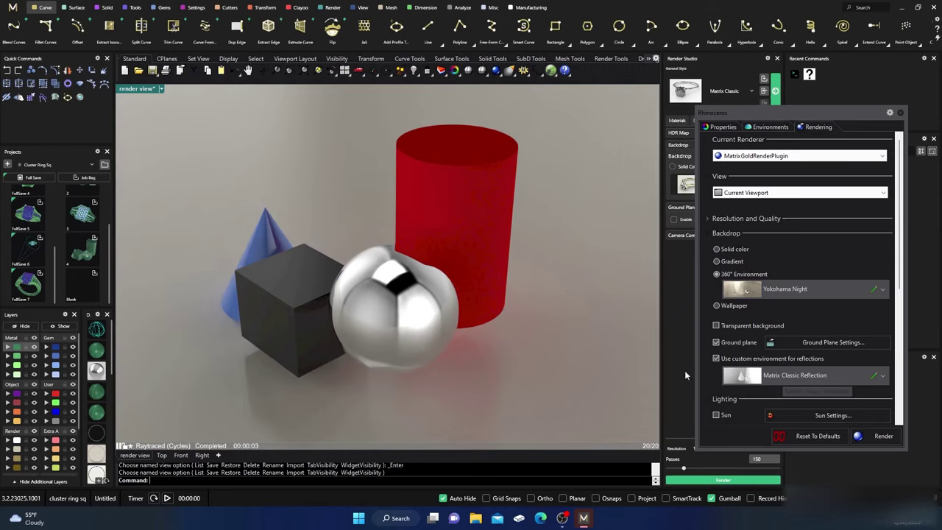
Rotate the Matrix Classic Reflection environment to just short of 90° and check the sphere's reflections from another angle.
{"action": "left_click", "coordinate": [771, 127]}
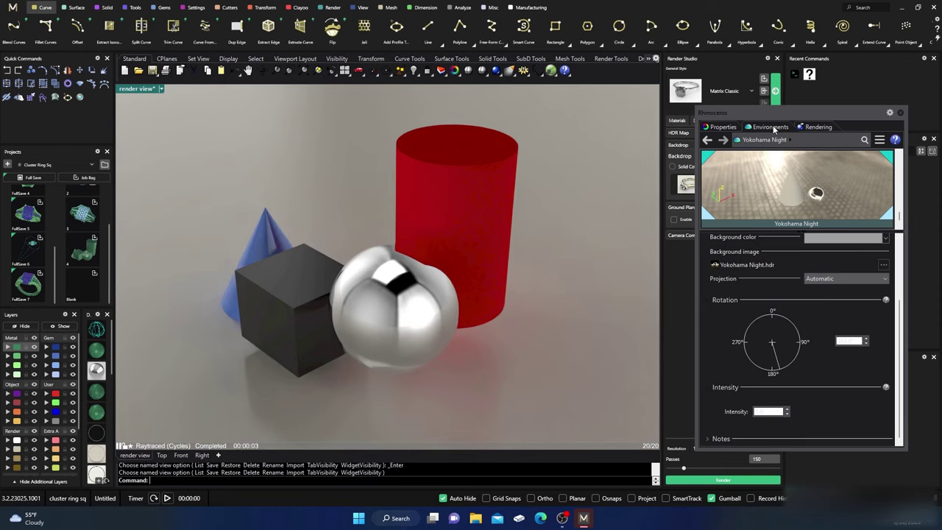
{"action": "scroll", "coordinate": [765, 192], "scroll_direction": "up", "scroll_amount": 4}
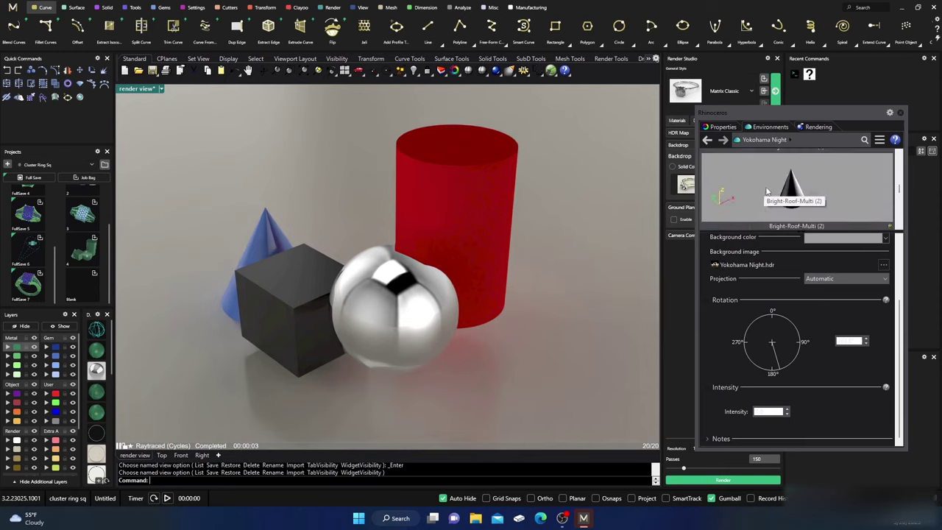
{"action": "scroll", "coordinate": [767, 191], "scroll_direction": "up", "scroll_amount": 2}
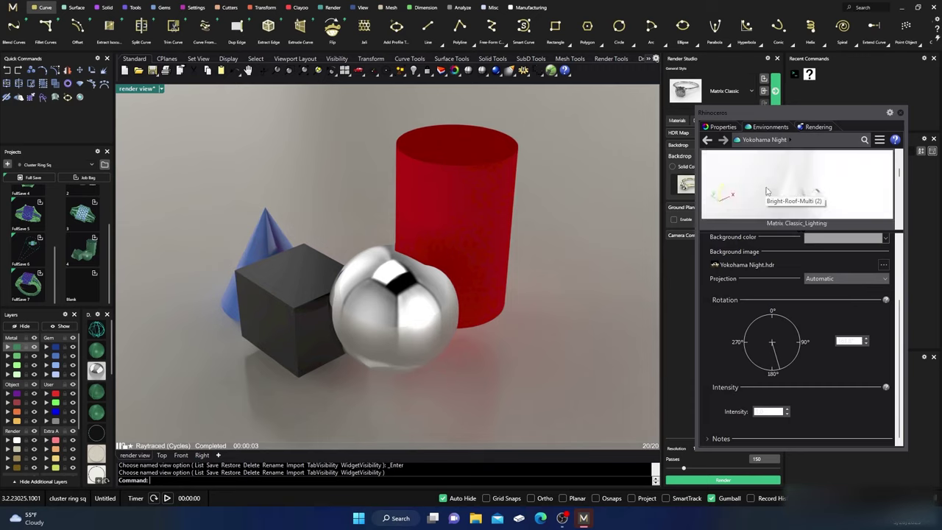
{"action": "scroll", "coordinate": [767, 191], "scroll_direction": "up", "scroll_amount": 2}
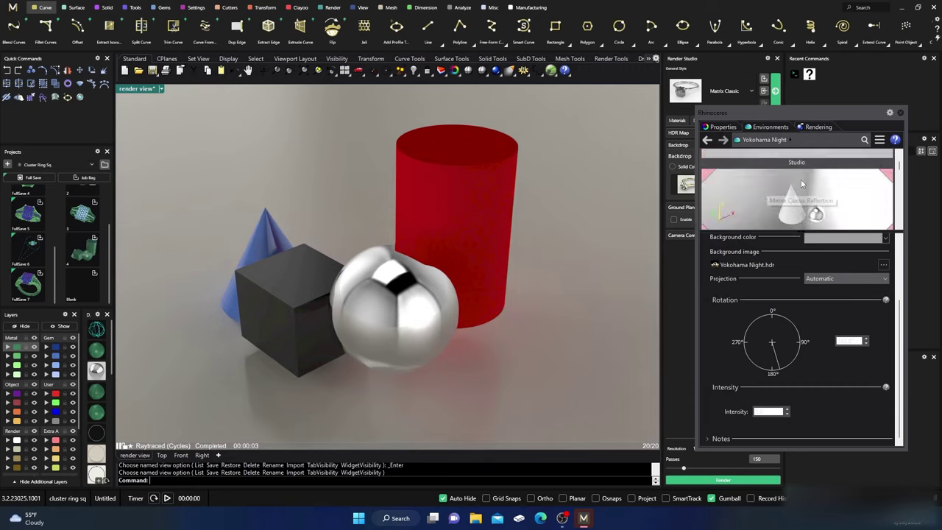
{"action": "left_click", "coordinate": [771, 175]}
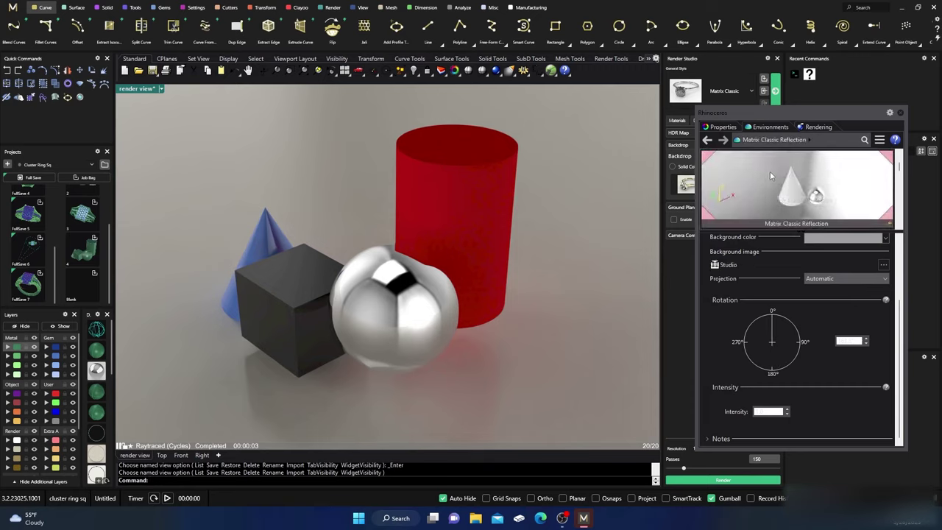
{"action": "left_click_drag", "start_coordinate": [773, 330], "coordinate": [790, 326]}
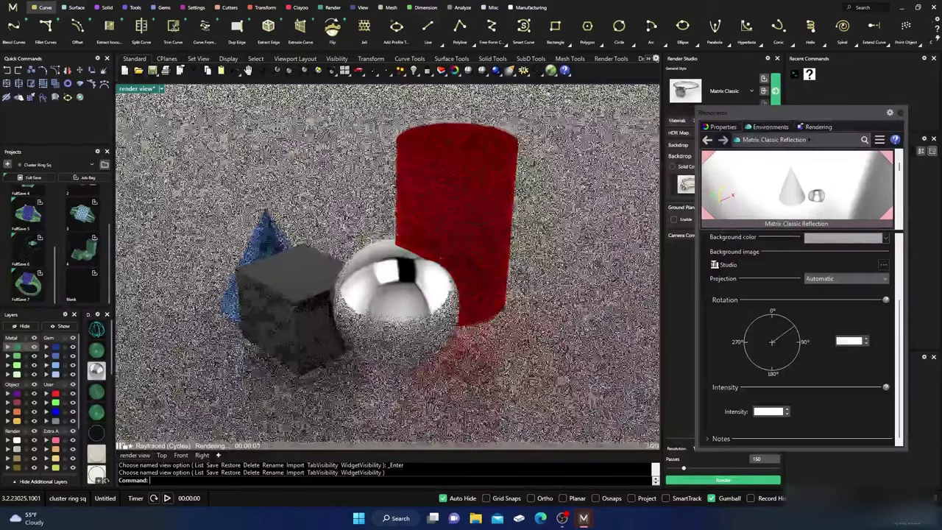
{"action": "right_click_drag", "start_coordinate": [575, 331], "coordinate": [619, 324]}
{"action": "left_click_drag", "start_coordinate": [791, 327], "coordinate": [799, 339]}
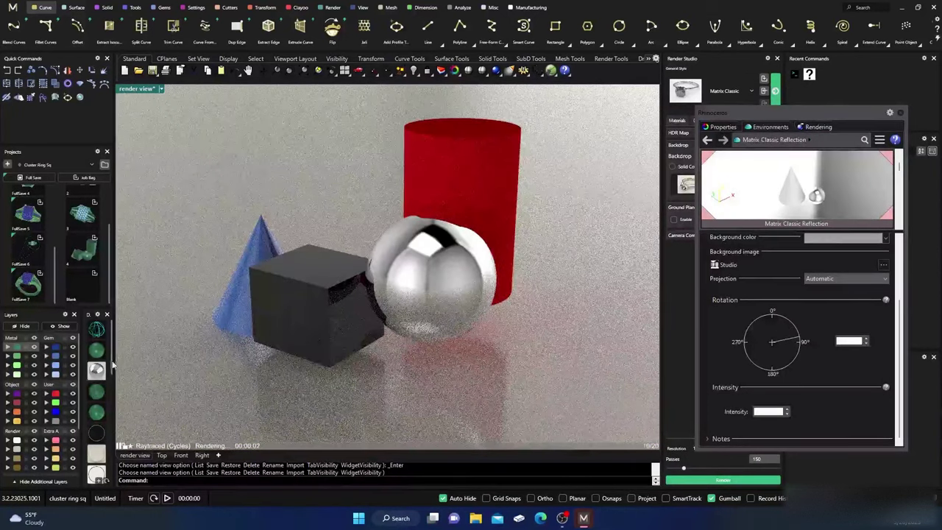
Switch the viewport to the shaded green display and delete the cone, box, sphere and cylinder.
{"action": "left_click", "coordinate": [97, 358]}
{"action": "scroll", "coordinate": [348, 314], "scroll_direction": "down", "scroll_amount": 5}
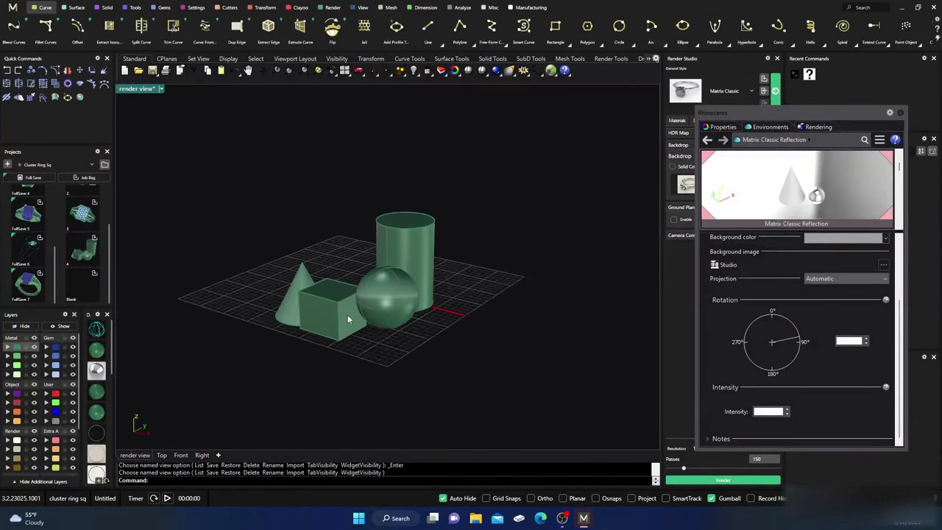
{"action": "left_click_drag", "start_coordinate": [236, 173], "coordinate": [490, 421]}
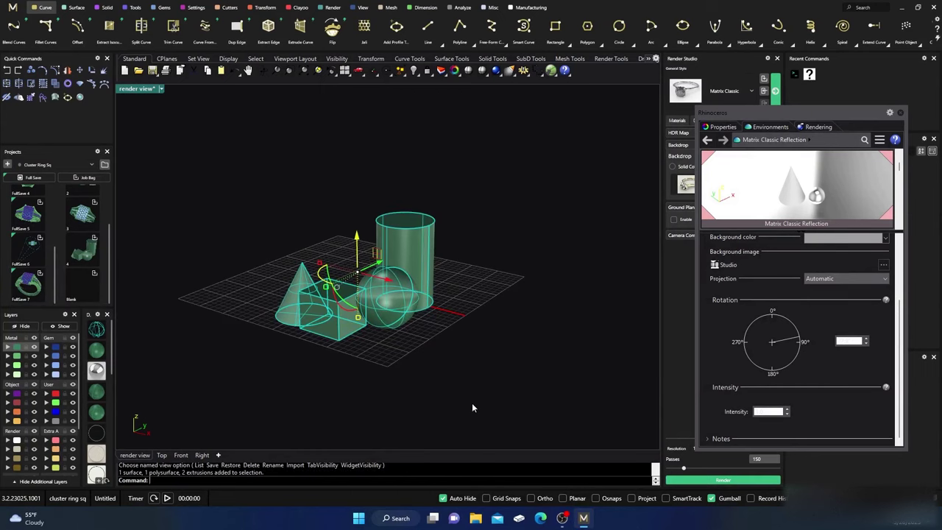
{"action": "key", "text": "Delete"}
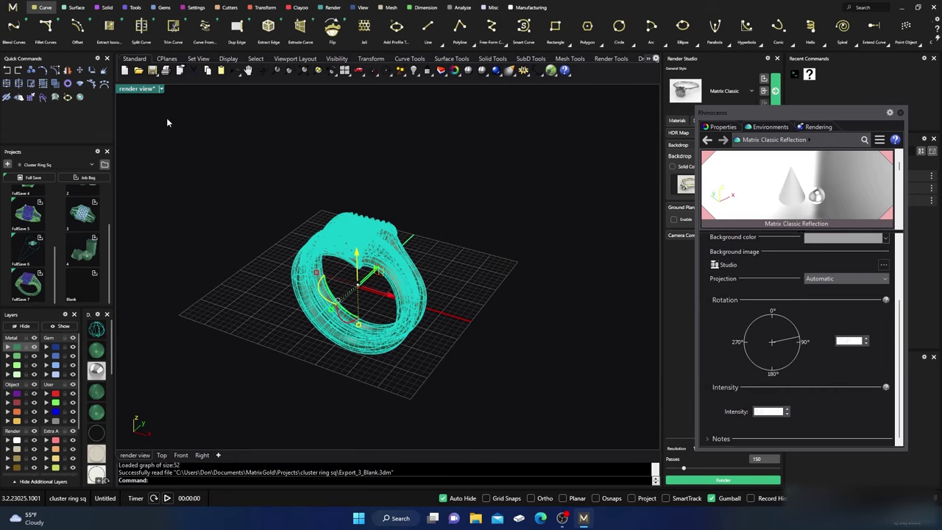
Show the loaded cluster ring in the rendered display and view it from a slightly different angle.
{"action": "left_click", "coordinate": [99, 374]}
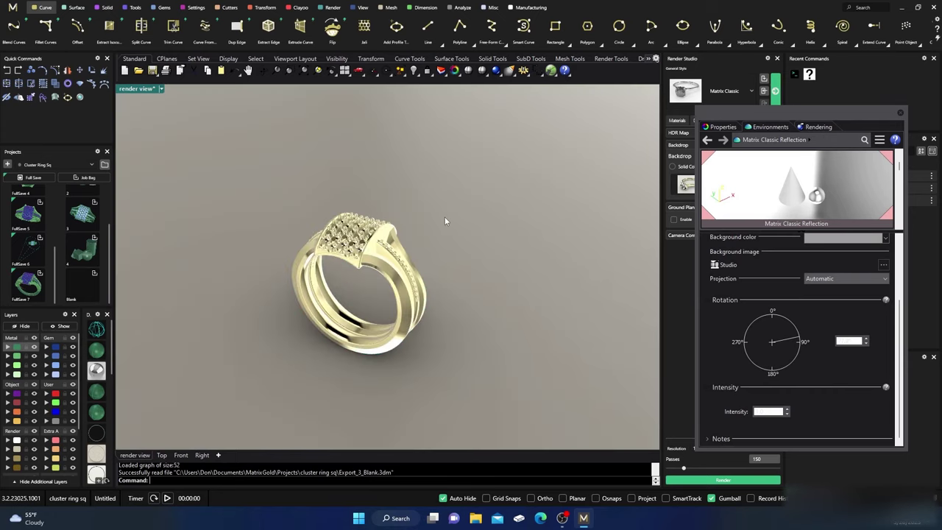
{"action": "mouse_move", "coordinate": [373, 309]}
{"action": "right_mouse_down"}
{"action": "mouse_move", "coordinate": [427, 302]}
{"action": "mouse_move", "coordinate": [374, 307]}
{"action": "right_mouse_up"}
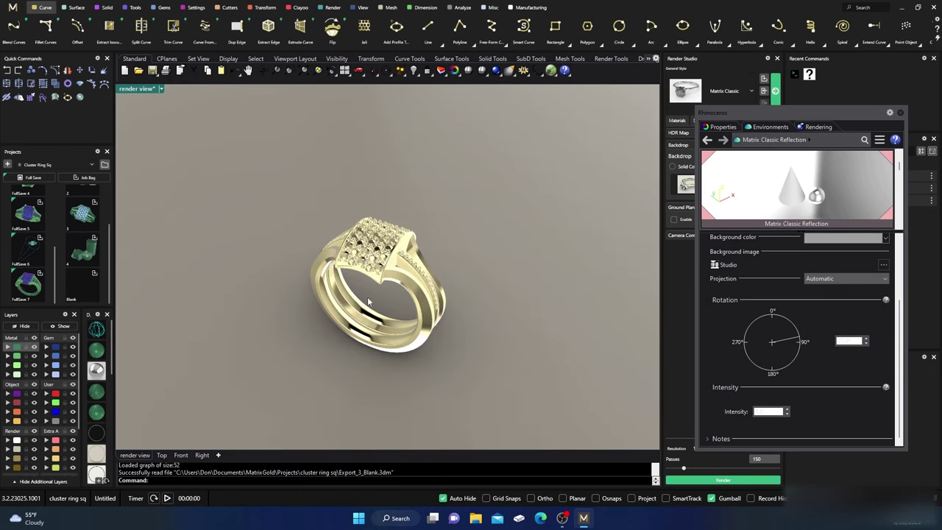
Move the floating environment settings window clear of the render settings and list only the document materials in use.
{"action": "left_click_drag", "start_coordinate": [751, 112], "coordinate": [118, 166]}
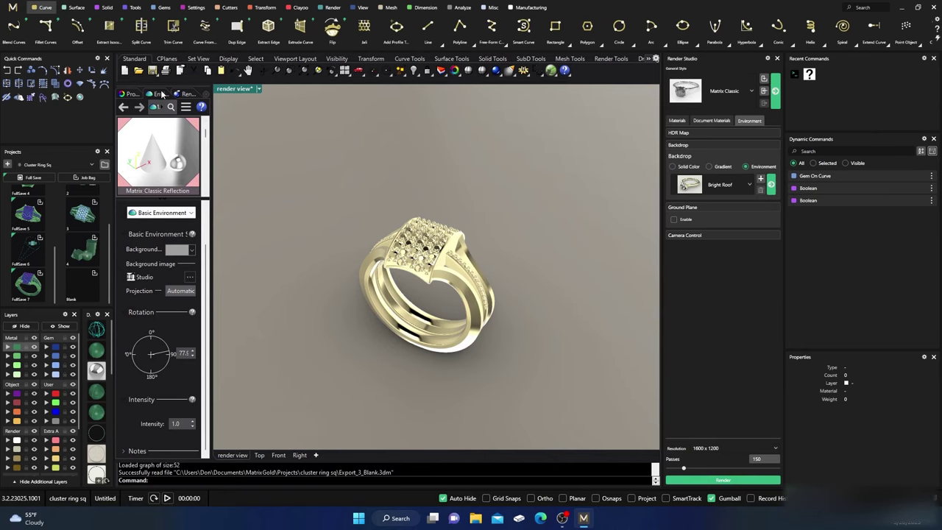
{"action": "left_click_drag", "start_coordinate": [160, 85], "coordinate": [89, 135]}
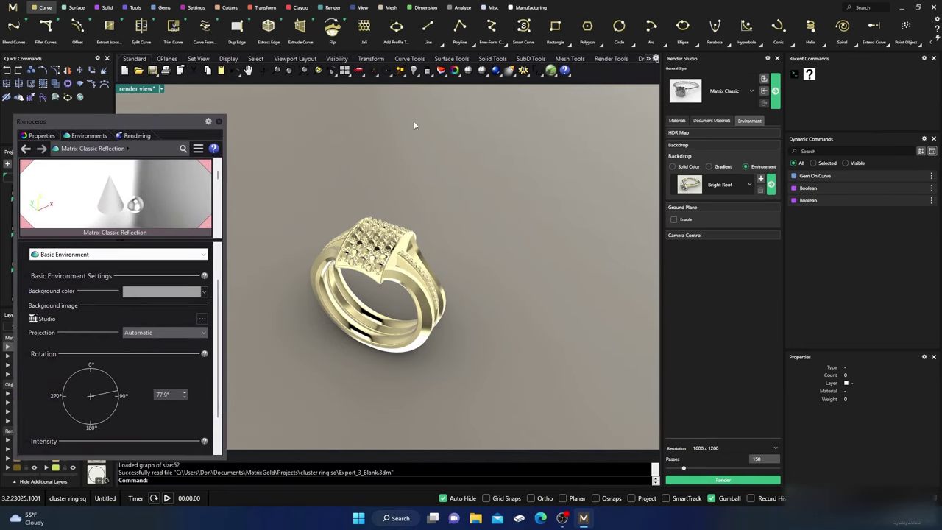
{"action": "left_click", "coordinate": [718, 121]}
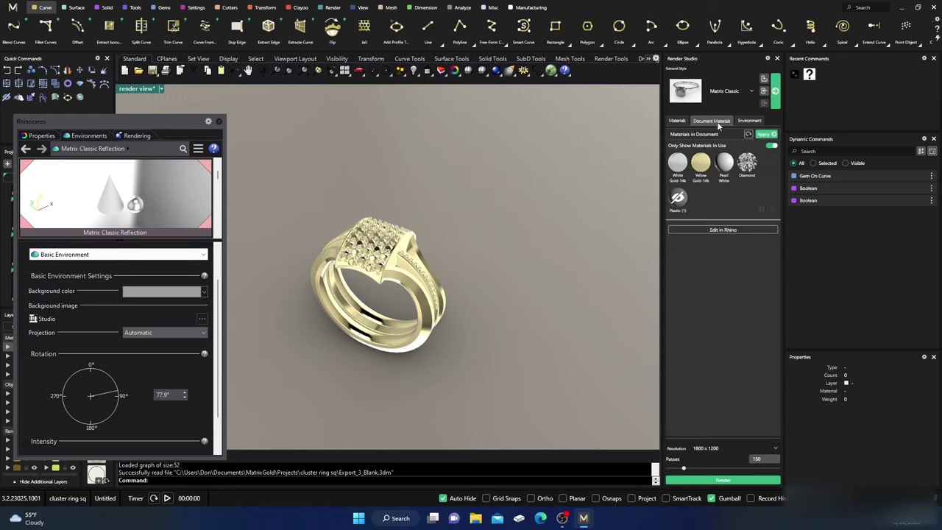
{"action": "left_click", "coordinate": [772, 145]}
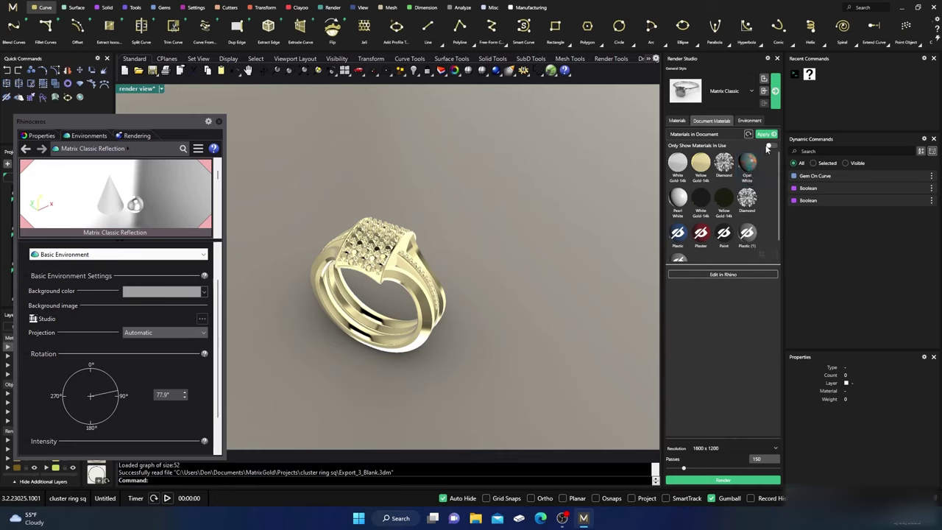
{"action": "left_click", "coordinate": [770, 147]}
Delete the Diamond, Pearl White, Yellow Gold-14k, White Gold-14k and Plastic (1) materials from the document.
{"action": "right_click", "coordinate": [747, 163]}
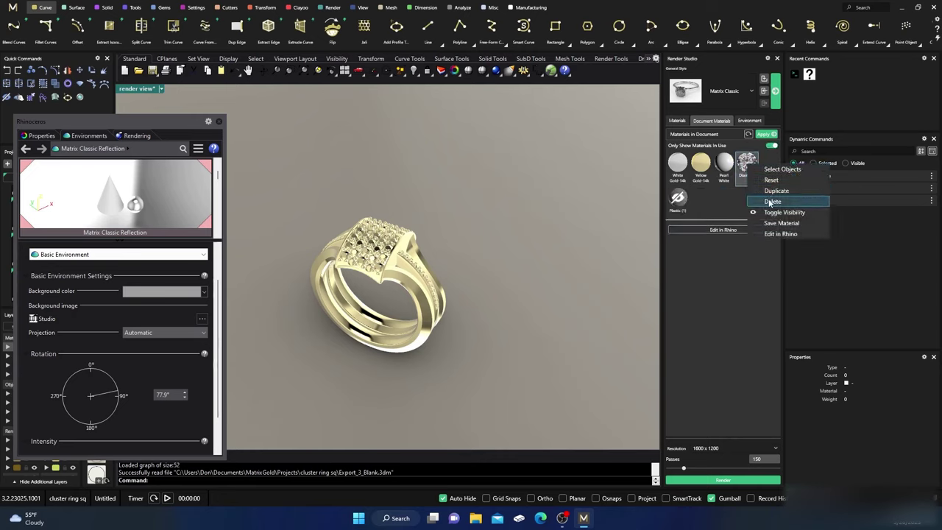
{"action": "left_click", "coordinate": [773, 201]}
{"action": "right_click", "coordinate": [726, 168]}
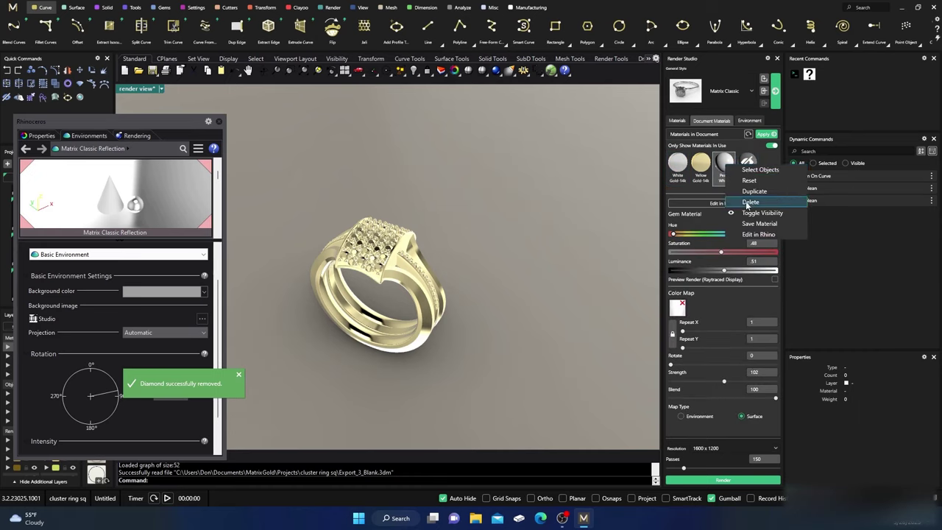
{"action": "left_click", "coordinate": [749, 203]}
{"action": "right_click", "coordinate": [703, 164]}
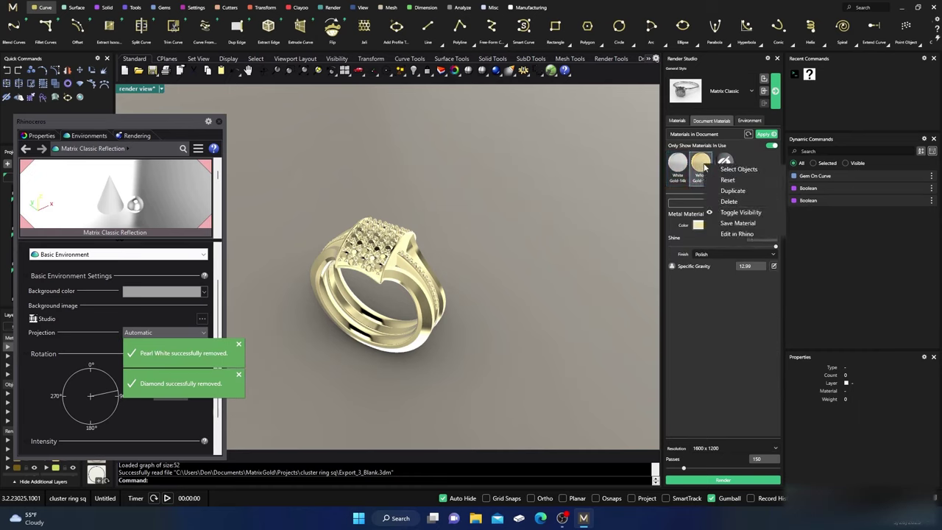
{"action": "left_click", "coordinate": [731, 202]}
{"action": "right_click", "coordinate": [678, 164]}
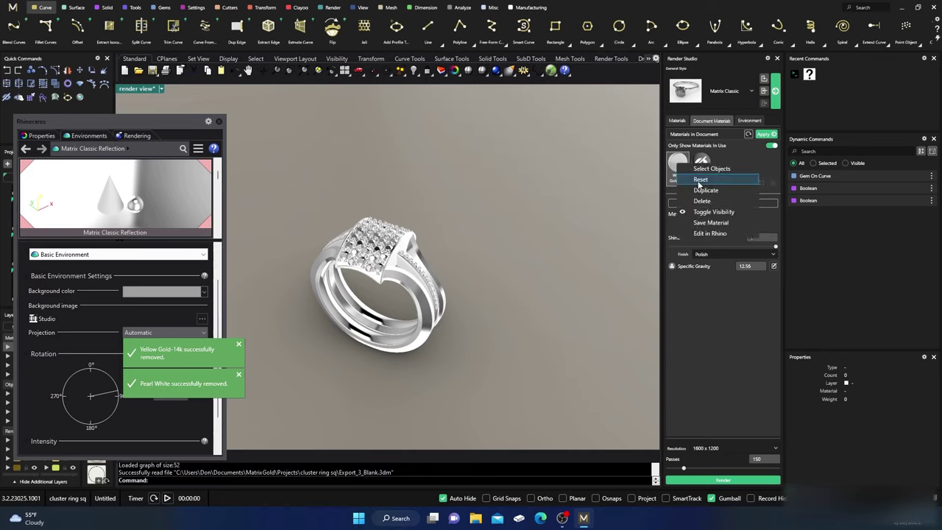
{"action": "left_click", "coordinate": [705, 203]}
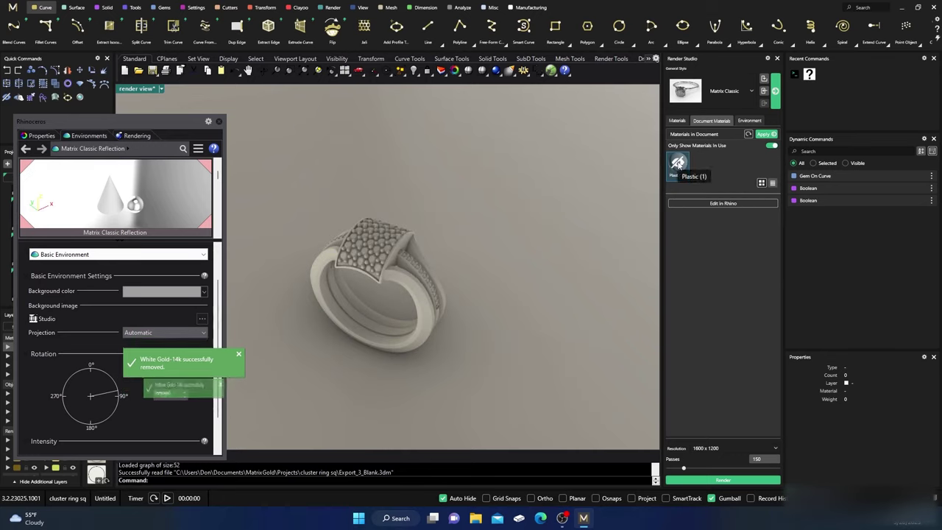
{"action": "right_click", "coordinate": [678, 164]}
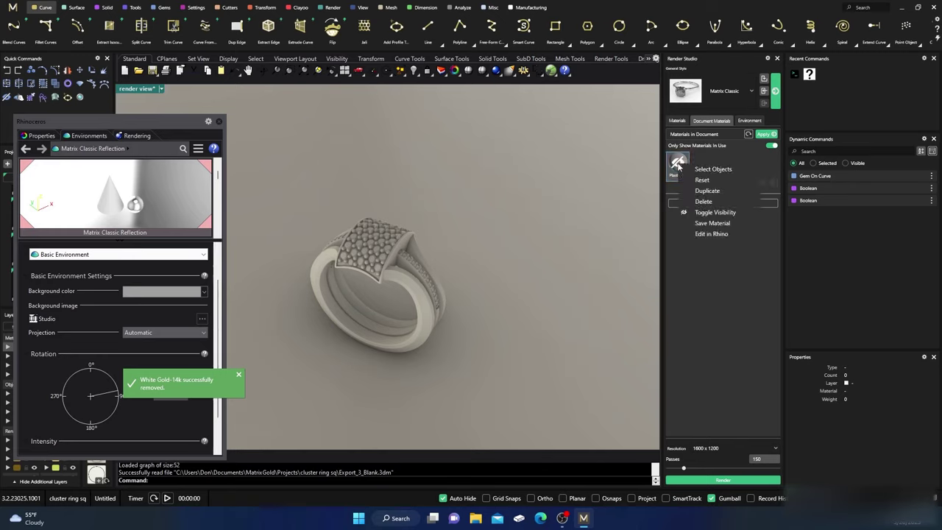
{"action": "left_click", "coordinate": [705, 203]}
Select all ring metal on the Metal 01 layer and apply the second of the two *White Gold-14 render metals.
{"action": "right_click_drag", "start_coordinate": [532, 220], "coordinate": [505, 248]}
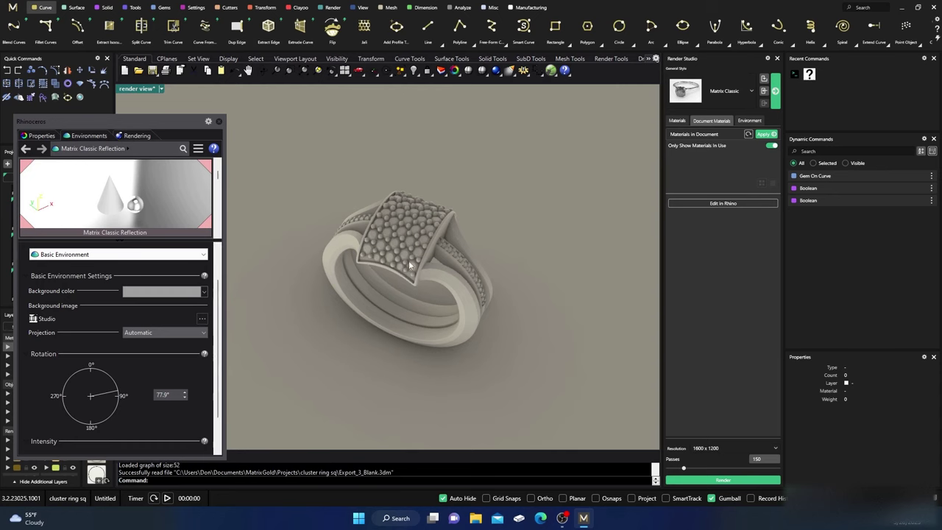
{"action": "left_click_drag", "start_coordinate": [168, 120], "coordinate": [280, 129]}
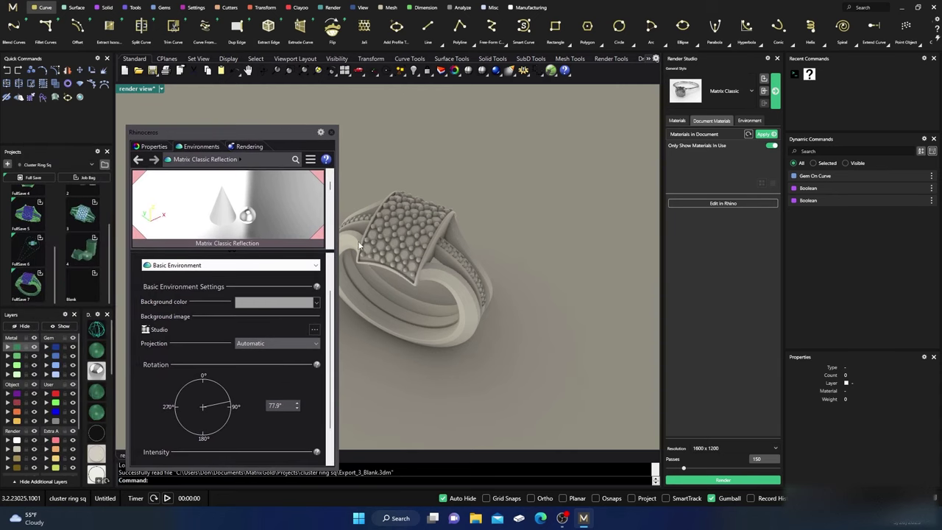
{"action": "right_click_drag", "start_coordinate": [446, 287], "coordinate": [376, 279]}
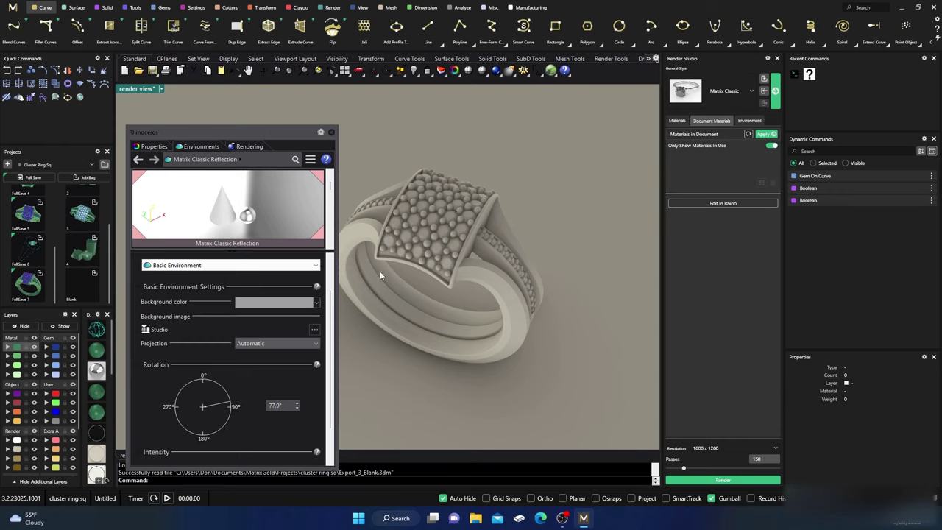
{"action": "left_click", "coordinate": [15, 349]}
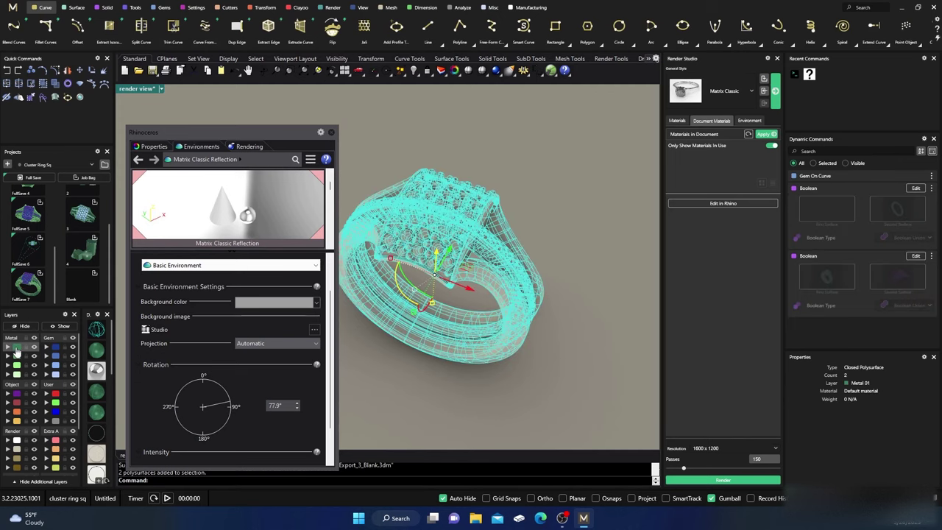
{"action": "left_click", "coordinate": [680, 123]}
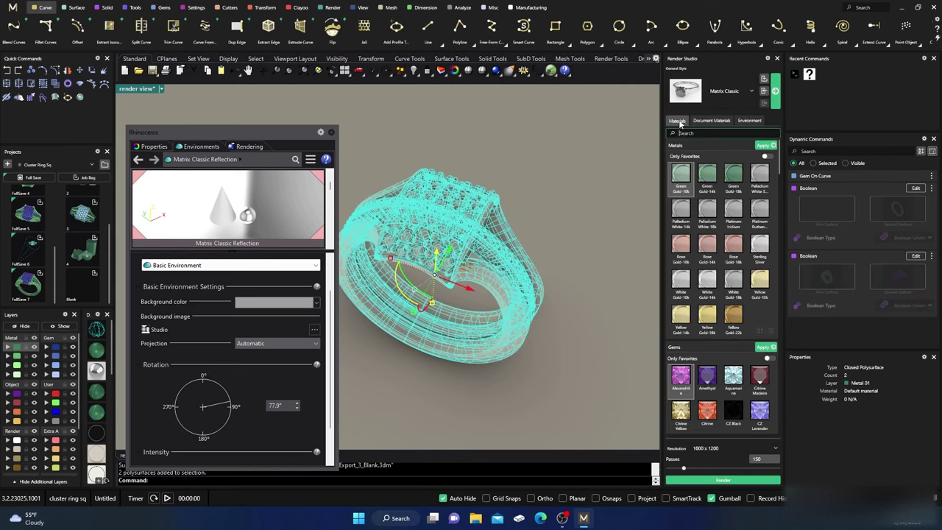
{"action": "scroll", "coordinate": [701, 256], "scroll_direction": "down", "scroll_amount": 5}
{"action": "scroll", "coordinate": [698, 256], "scroll_direction": "down", "scroll_amount": 10}
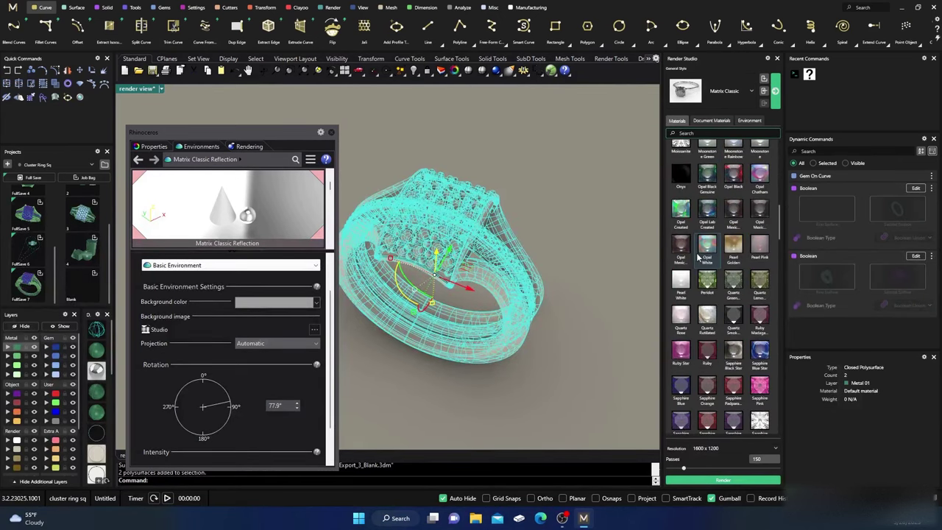
{"action": "scroll", "coordinate": [698, 256], "scroll_direction": "down", "scroll_amount": 10}
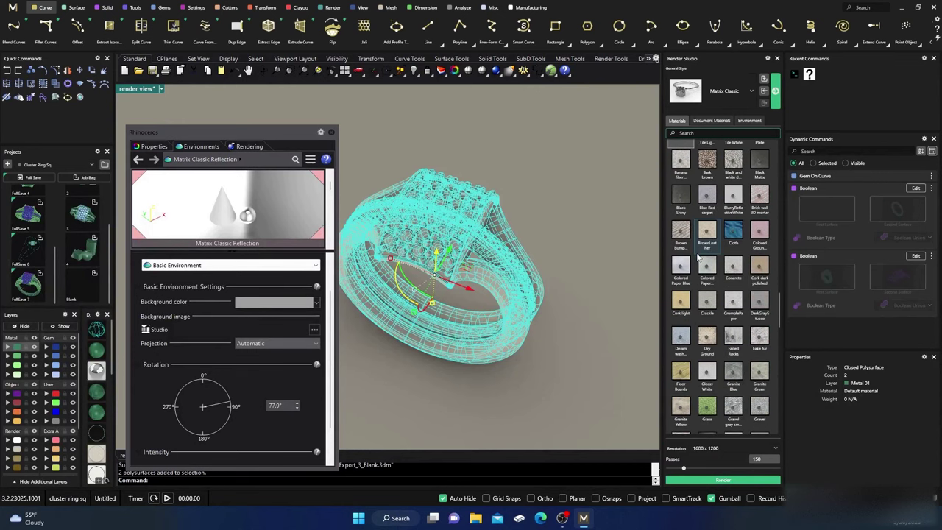
{"action": "scroll", "coordinate": [698, 258], "scroll_direction": "down", "scroll_amount": 10}
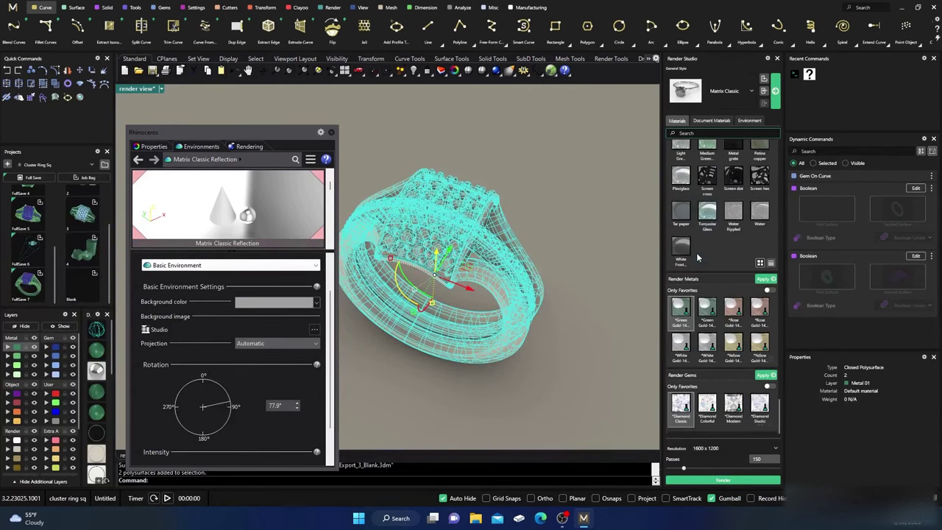
{"action": "left_click", "coordinate": [707, 346]}
{"action": "left_click", "coordinate": [764, 280]}
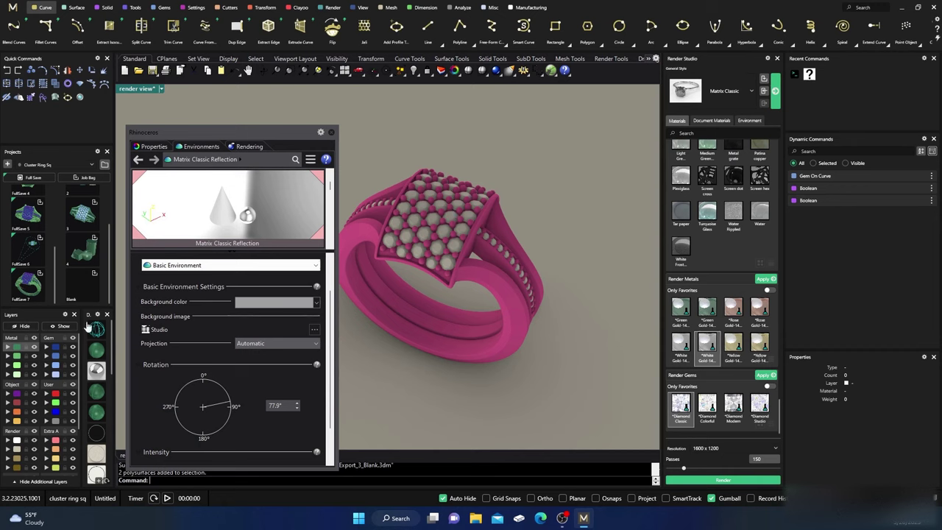
Select the gems on Gem 03 and the gem layer below it and apply the *Diamond Classic render gem.
{"action": "left_click", "coordinate": [58, 366]}
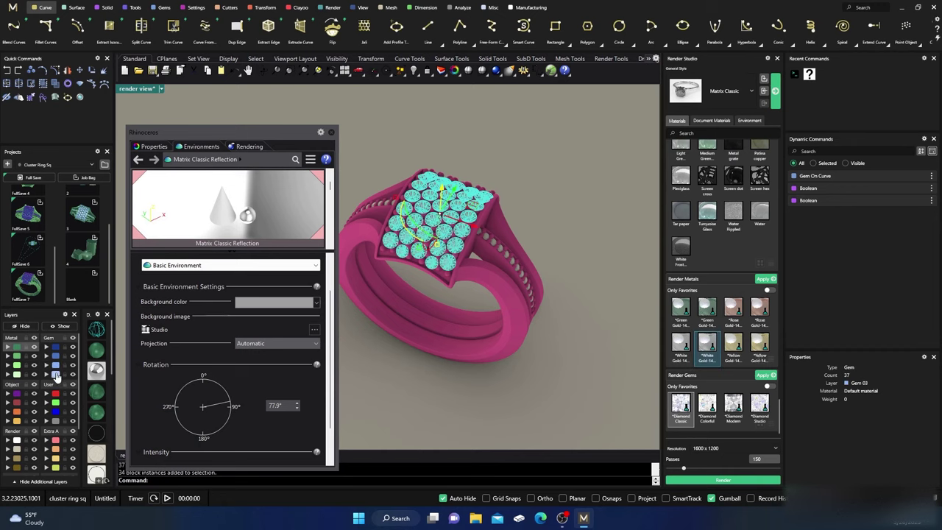
{"action": "left_click", "coordinate": [57, 374]}
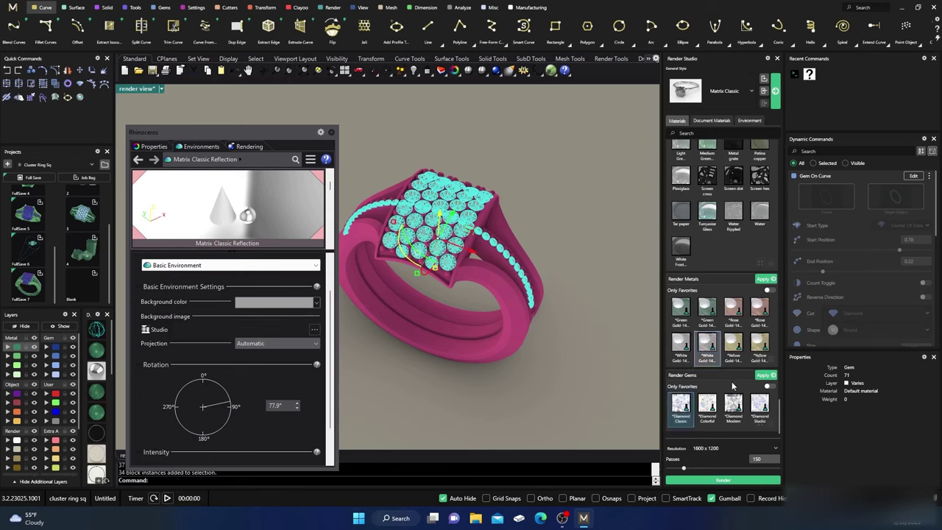
{"action": "left_click", "coordinate": [763, 377]}
{"action": "left_click", "coordinate": [566, 208]}
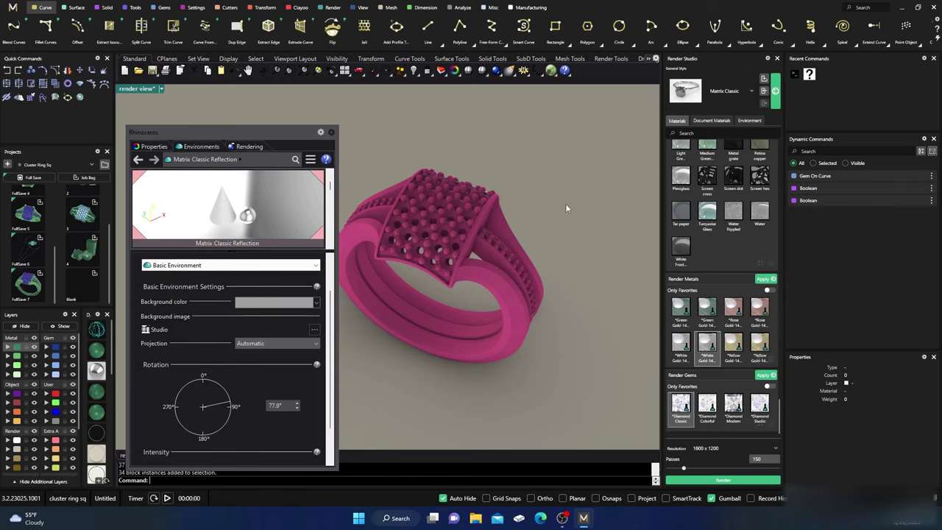
Set the render view to Raytraced display and enable the NVIDIA denoiser post effect for the ring.
{"action": "left_click_drag", "start_coordinate": [263, 133], "coordinate": [855, 108]}
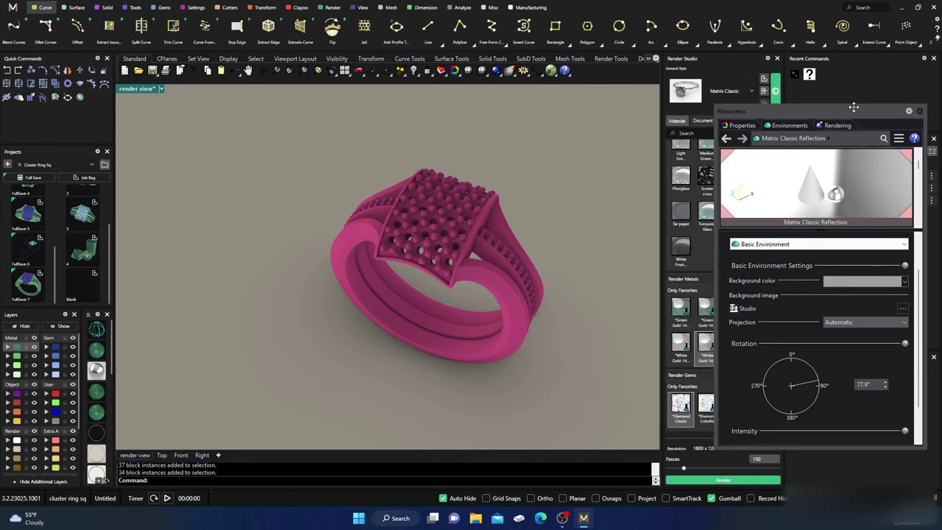
{"action": "left_click", "coordinate": [751, 126]}
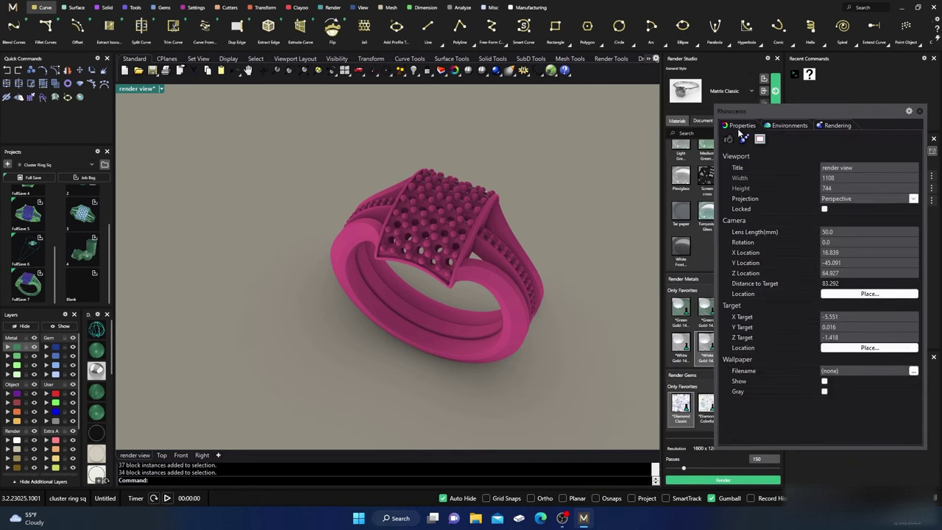
{"action": "left_click", "coordinate": [162, 89]}
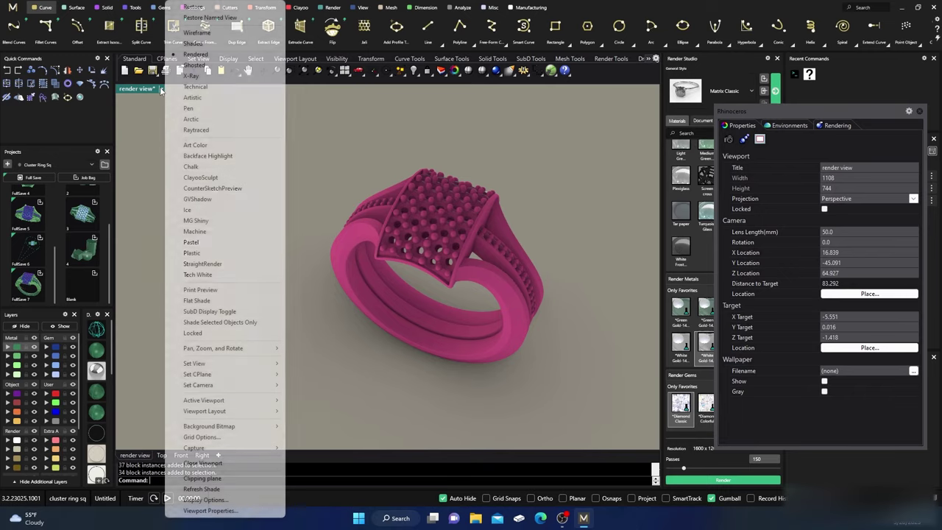
{"action": "left_click", "coordinate": [237, 132]}
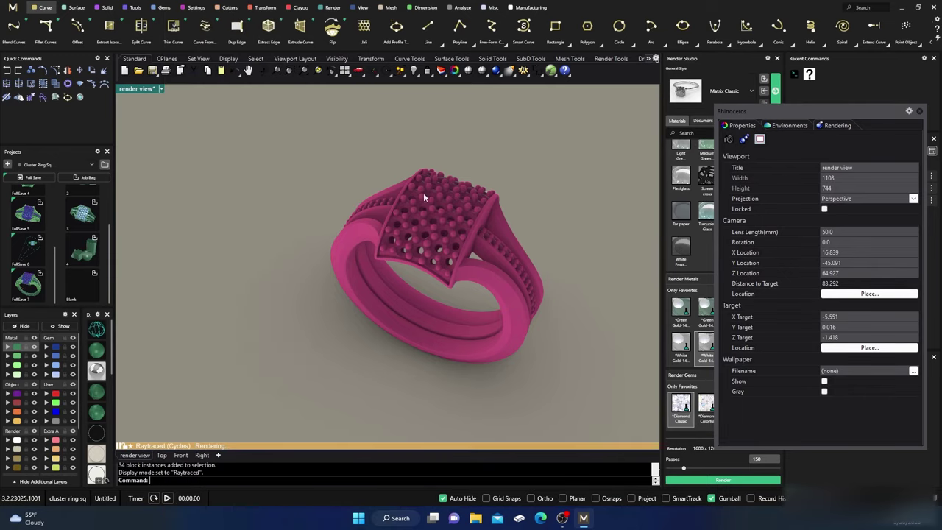
{"action": "scroll", "coordinate": [456, 221], "scroll_direction": "up", "scroll_amount": 2}
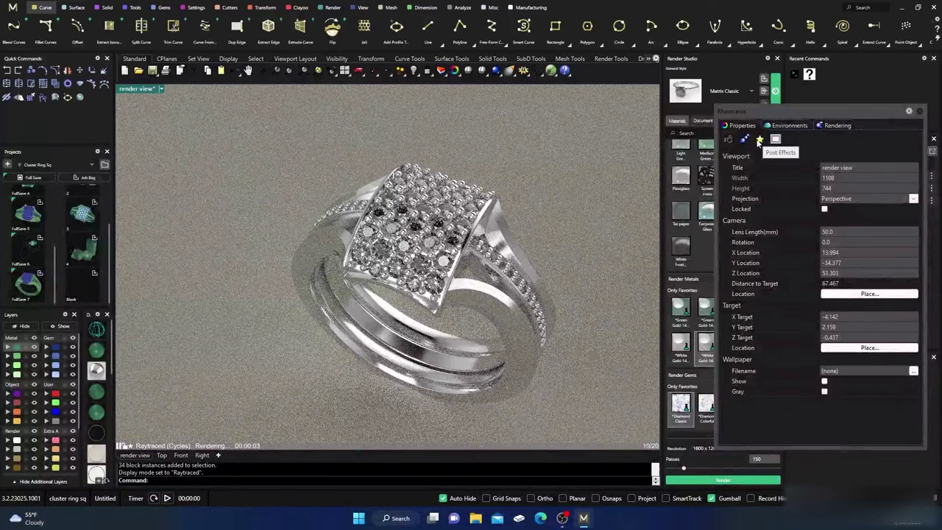
{"action": "left_click", "coordinate": [760, 139]}
{"action": "left_click", "coordinate": [736, 189]}
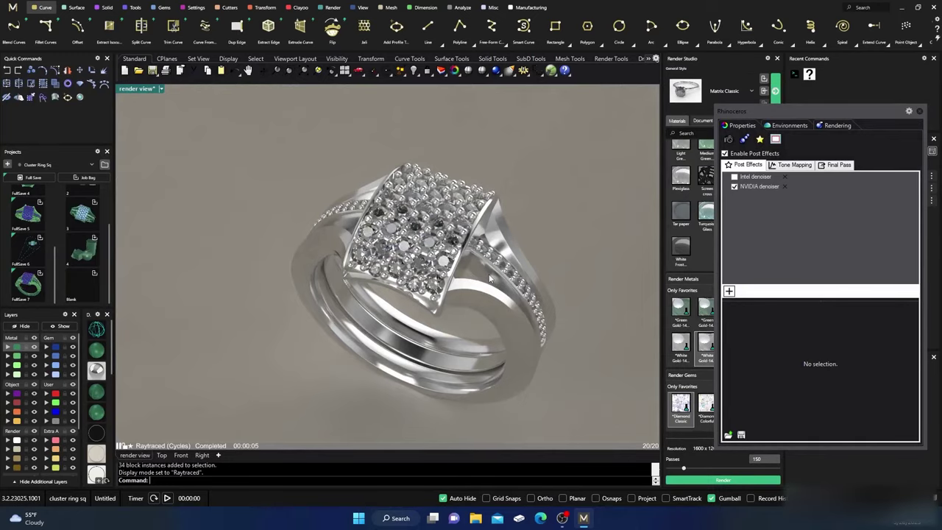
{"action": "right_click_drag", "start_coordinate": [462, 240], "coordinate": [409, 303]}
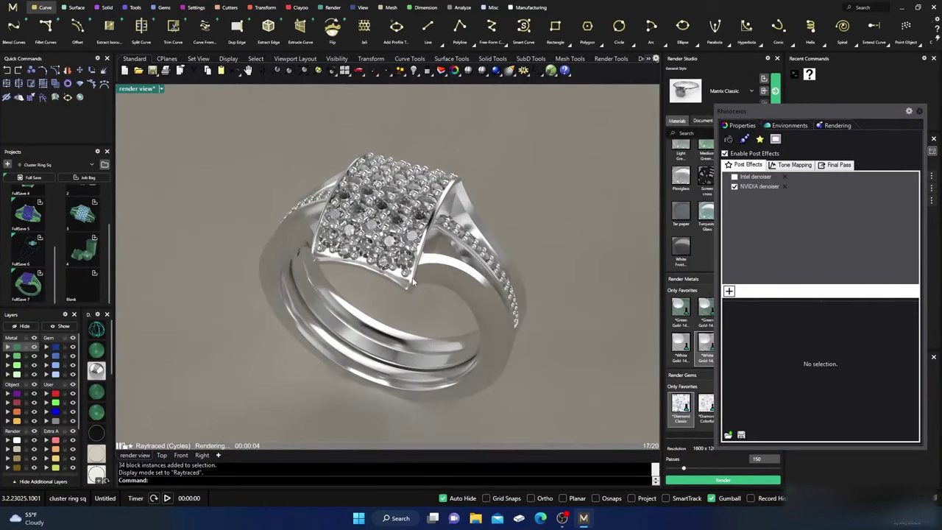
Rotate the Matrix Classic Reflection environment to 287.9° to compare the ring's reflections and settle on 243.4°.
{"action": "left_click", "coordinate": [789, 126]}
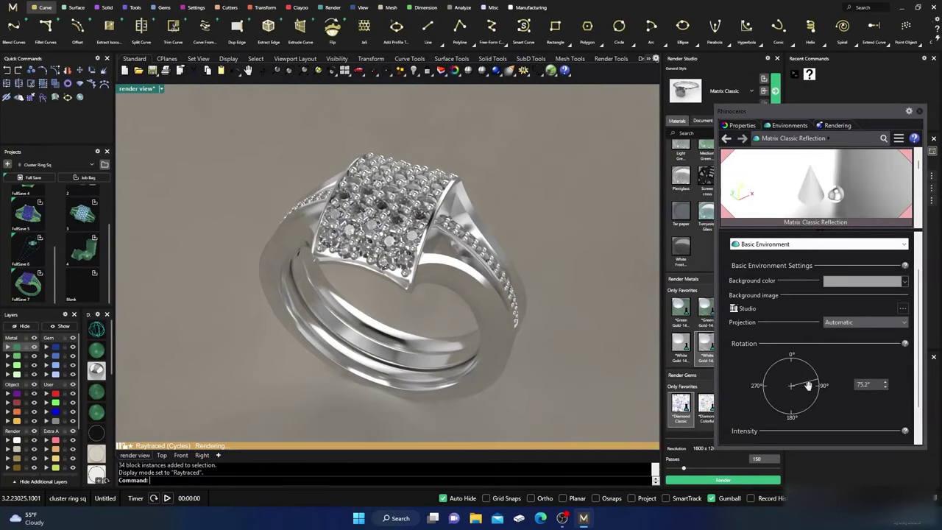
{"action": "left_click_drag", "start_coordinate": [808, 386], "coordinate": [777, 390]}
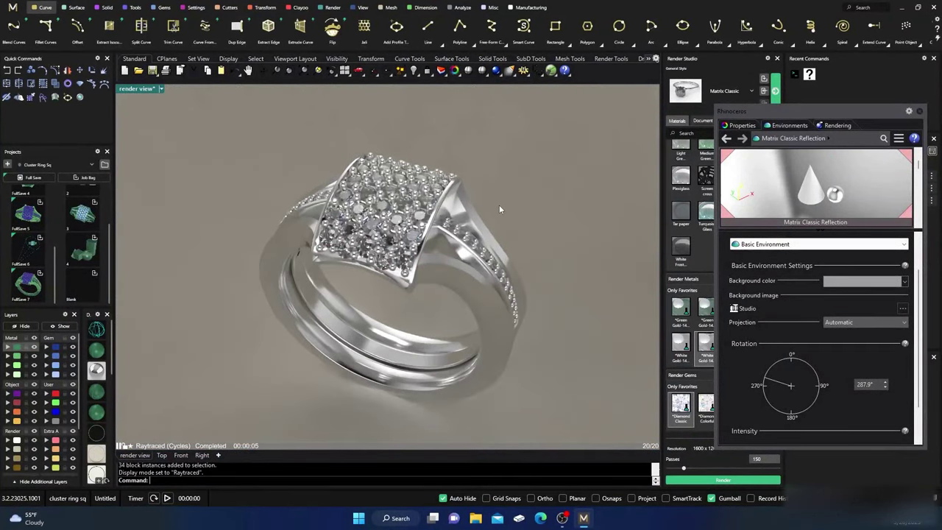
{"action": "left_click_drag", "start_coordinate": [775, 385], "coordinate": [780, 390]}
{"action": "scroll", "coordinate": [777, 303], "scroll_direction": "down", "scroll_amount": 1}
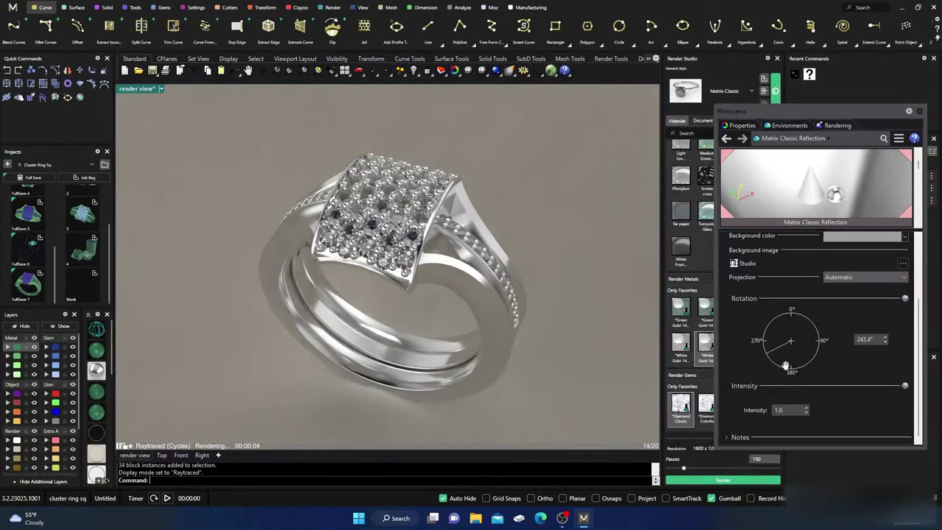
{"action": "scroll", "coordinate": [784, 349], "scroll_direction": "up", "scroll_amount": 2}
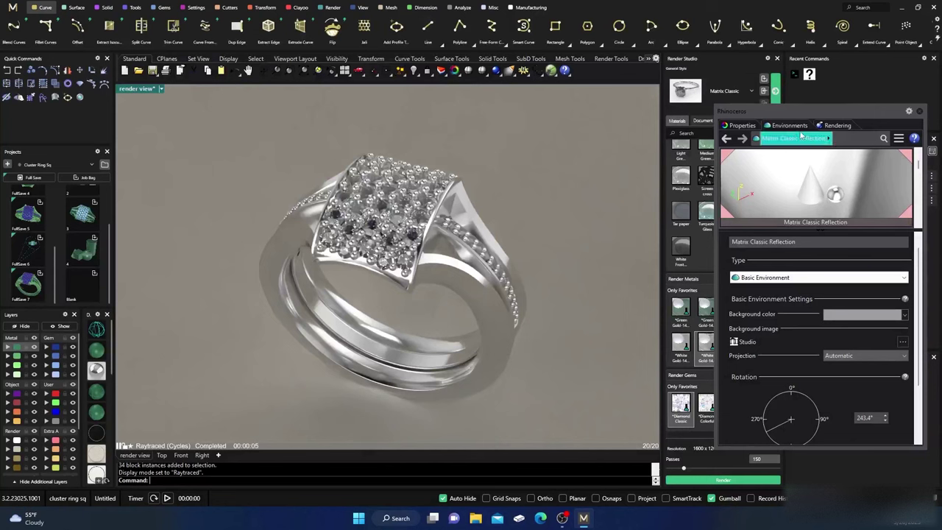
Set the backdrop's 360° environment to Seattle Library.
{"action": "left_click", "coordinate": [839, 126]}
{"action": "scroll", "coordinate": [783, 253], "scroll_direction": "down", "scroll_amount": 1}
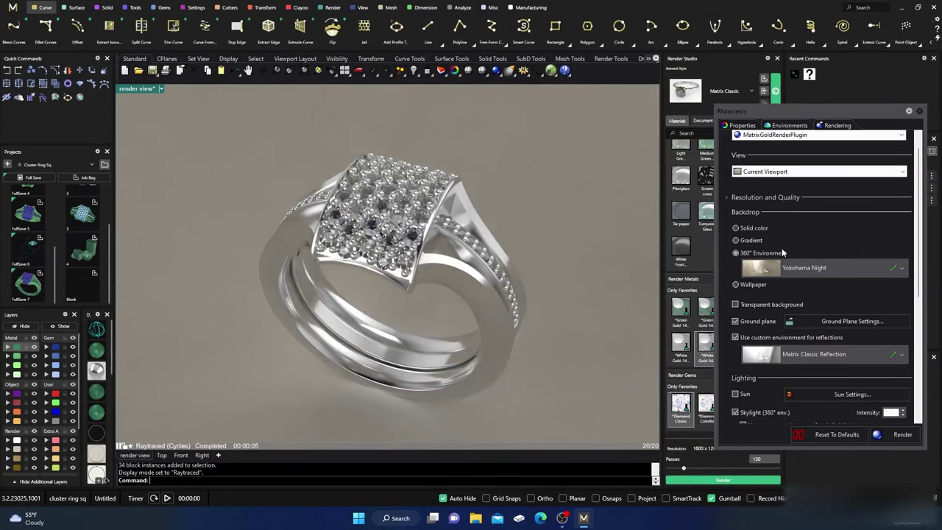
{"action": "left_click", "coordinate": [901, 269]}
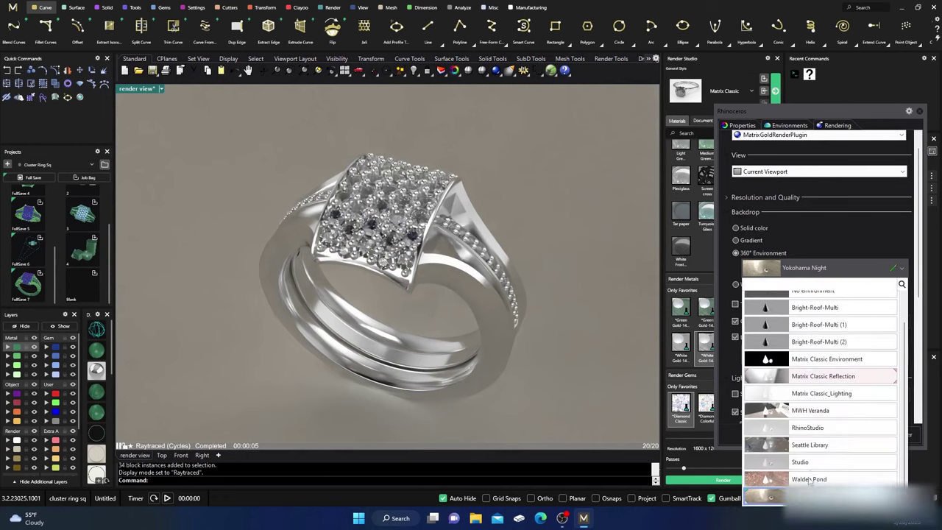
{"action": "left_click", "coordinate": [812, 446]}
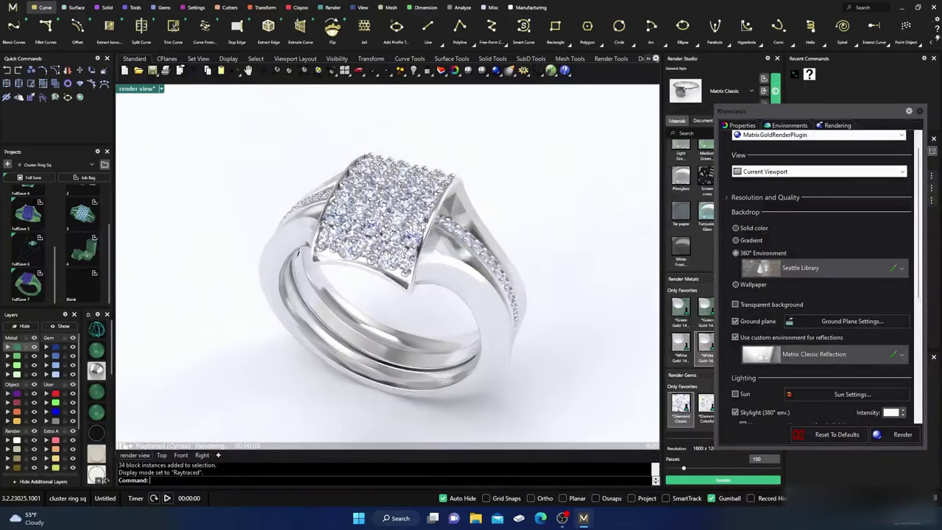
Open the Seattle Library environment's settings and rotate it to 42.9°, then to 65.7°.
{"action": "left_click", "coordinate": [789, 126]}
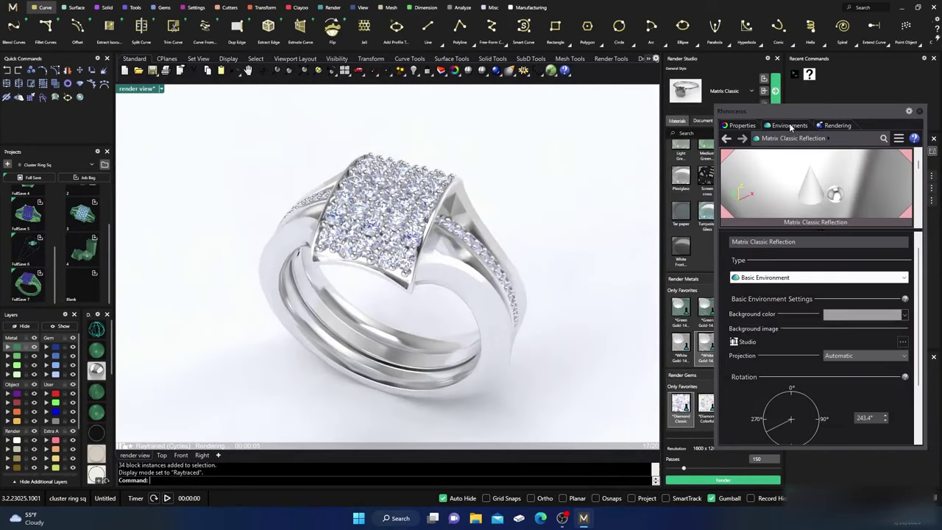
{"action": "left_click_drag", "start_coordinate": [812, 174], "coordinate": [810, 187]}
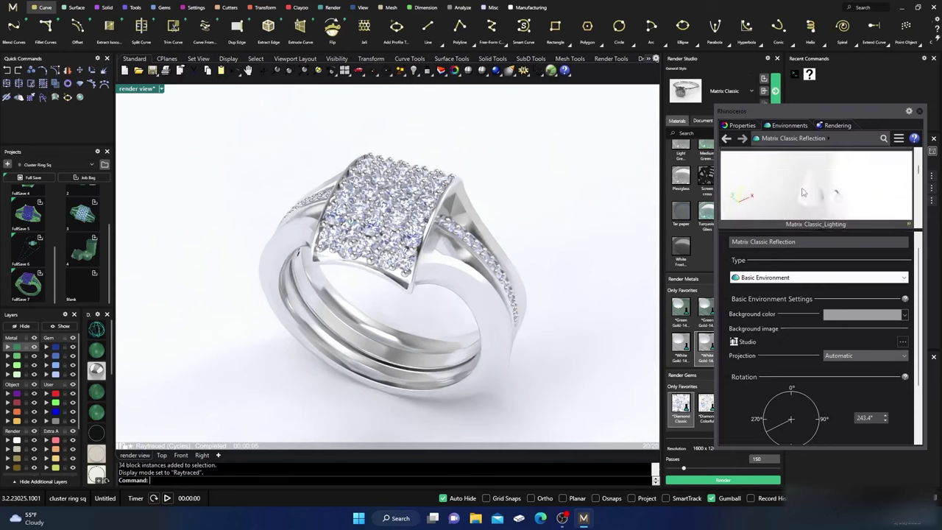
{"action": "scroll", "coordinate": [802, 191], "scroll_direction": "down", "scroll_amount": 5}
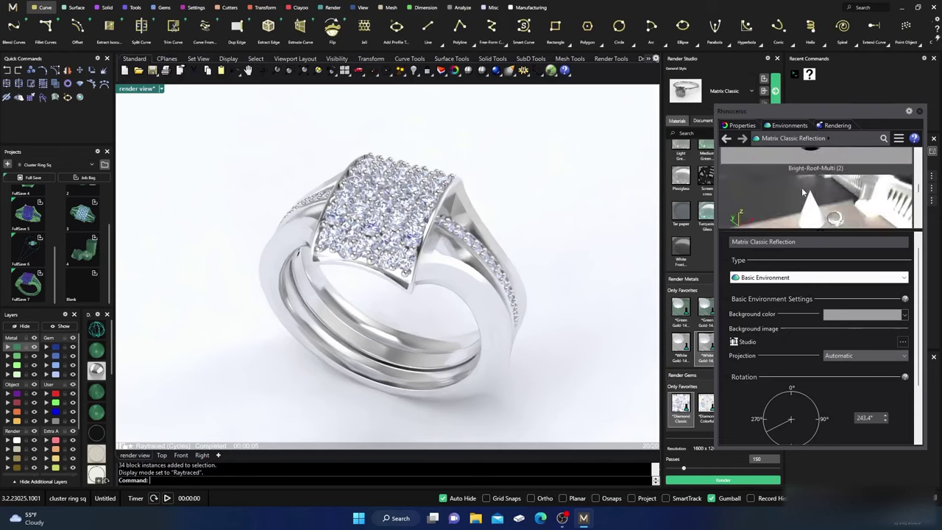
{"action": "scroll", "coordinate": [802, 192], "scroll_direction": "down", "scroll_amount": 1}
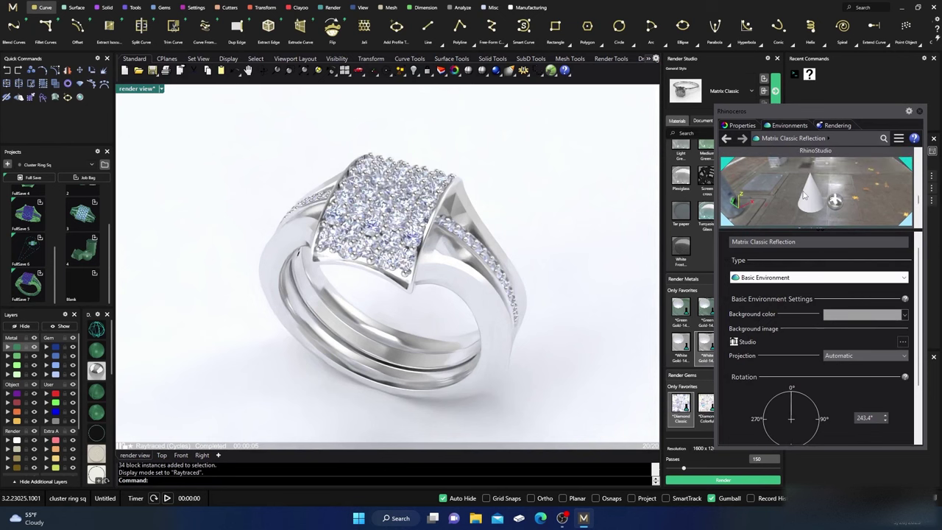
{"action": "left_click", "coordinate": [804, 195]}
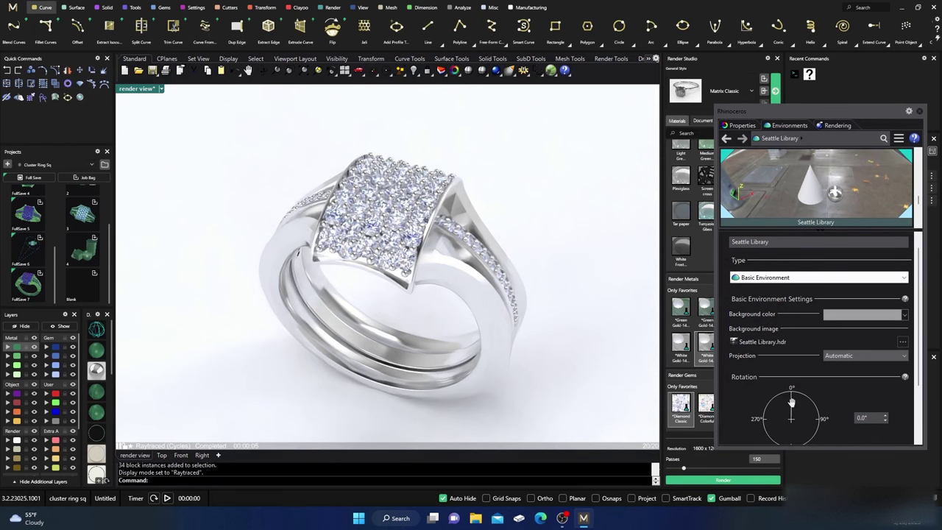
{"action": "left_click_drag", "start_coordinate": [792, 401], "coordinate": [805, 407]}
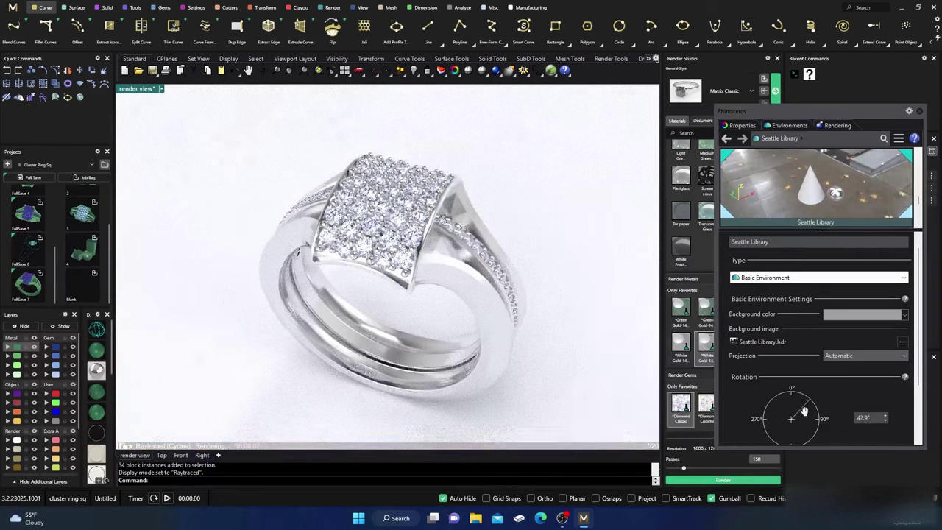
{"action": "left_click_drag", "start_coordinate": [805, 413], "coordinate": [809, 411]}
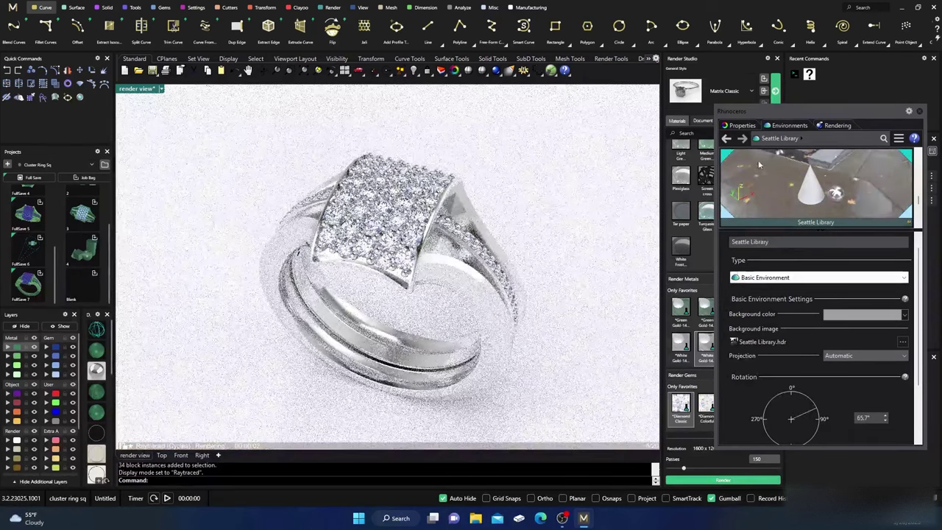
Turn off the ground plane and rotate the Seattle Library environment to 106.7° to inspect the backdrop from a lower view angle.
{"action": "left_click", "coordinate": [838, 126]}
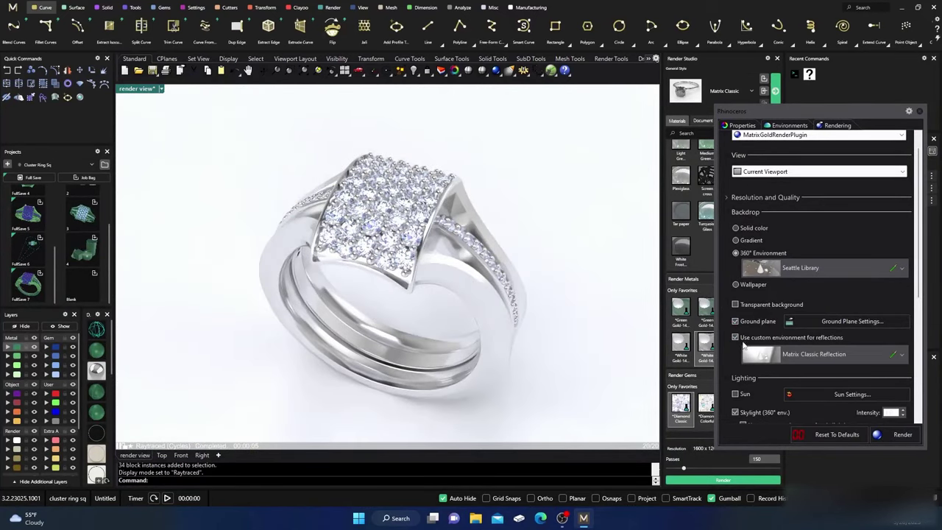
{"action": "left_click", "coordinate": [736, 322]}
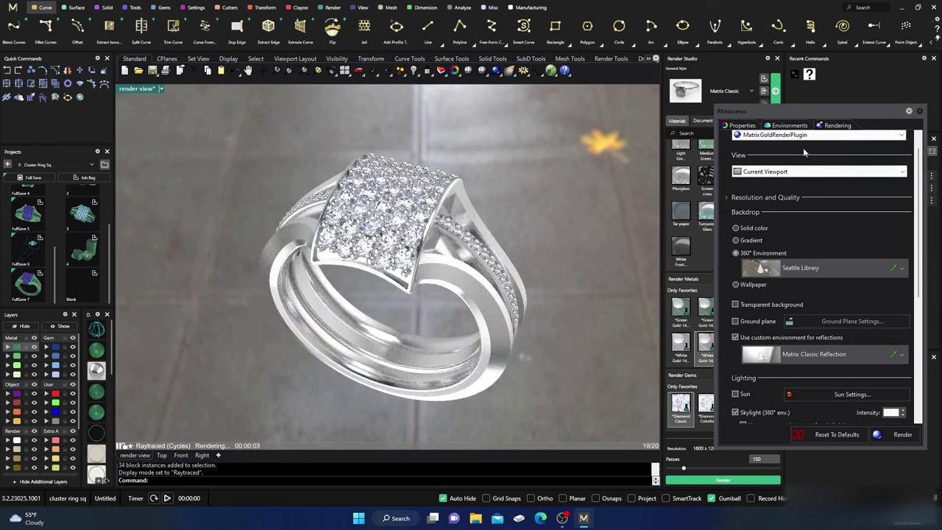
{"action": "left_click", "coordinate": [789, 125]}
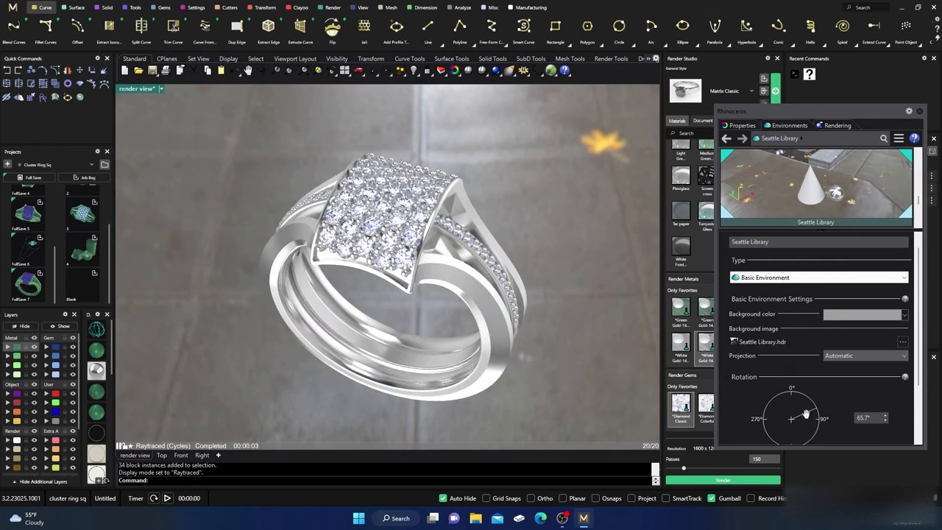
{"action": "left_click_drag", "start_coordinate": [807, 414], "coordinate": [805, 435]}
{"action": "right_click_drag", "start_coordinate": [592, 325], "coordinate": [581, 265]}
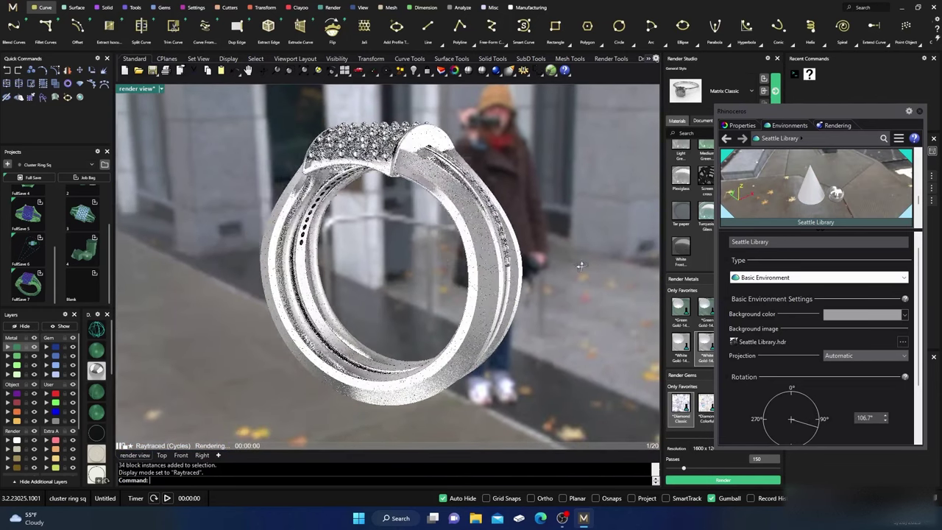
Rotate the Seattle Library environment to 315.0° and turn the ground plane back on.
{"action": "left_click_drag", "start_coordinate": [812, 425], "coordinate": [786, 416]}
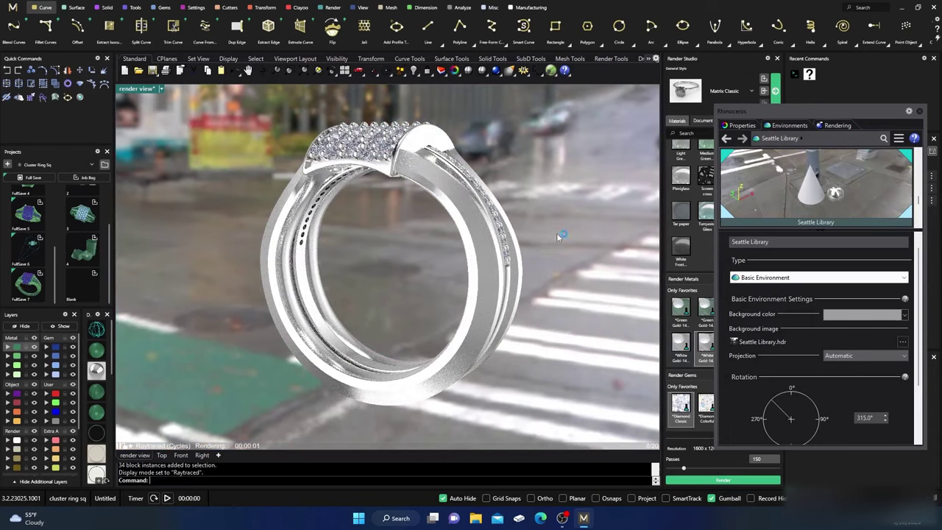
{"action": "right_click_drag", "start_coordinate": [557, 233], "coordinate": [575, 302]}
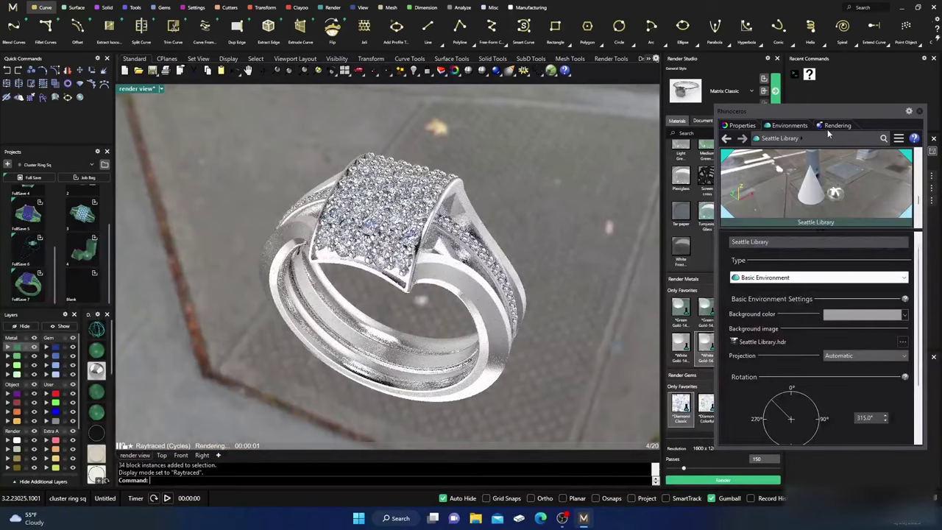
{"action": "left_click", "coordinate": [834, 127]}
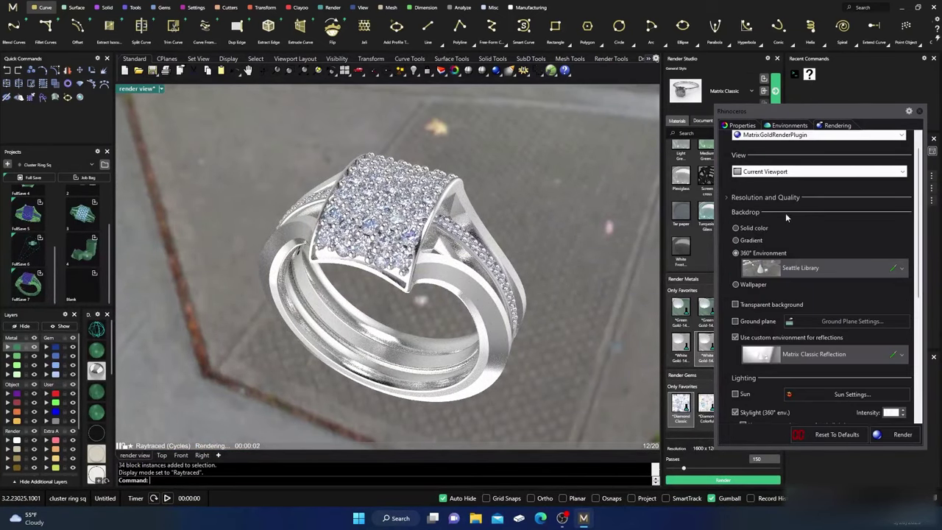
{"action": "left_click", "coordinate": [737, 322]}
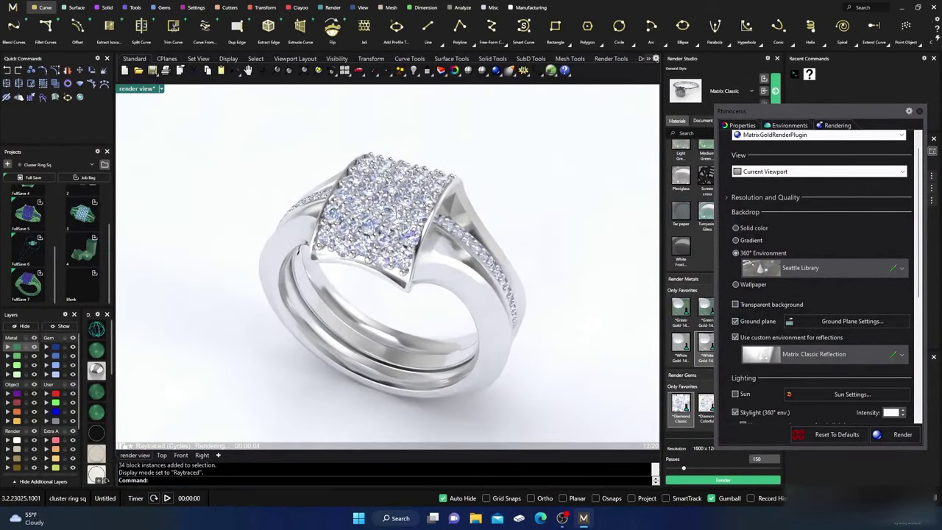
{"action": "right_click_drag", "start_coordinate": [400, 215], "coordinate": [401, 246]}
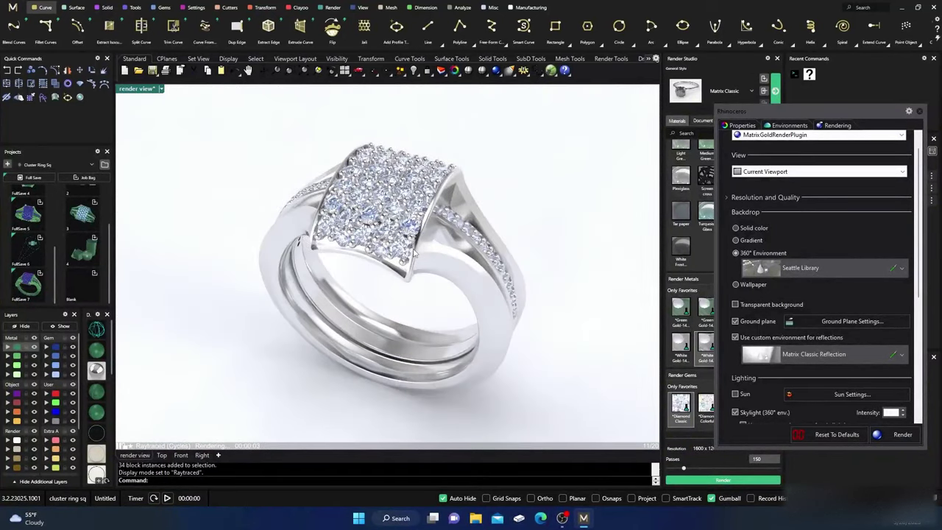
Enable a custom environment for skylighting and set it to Studio.
{"action": "left_click", "coordinate": [759, 140]}
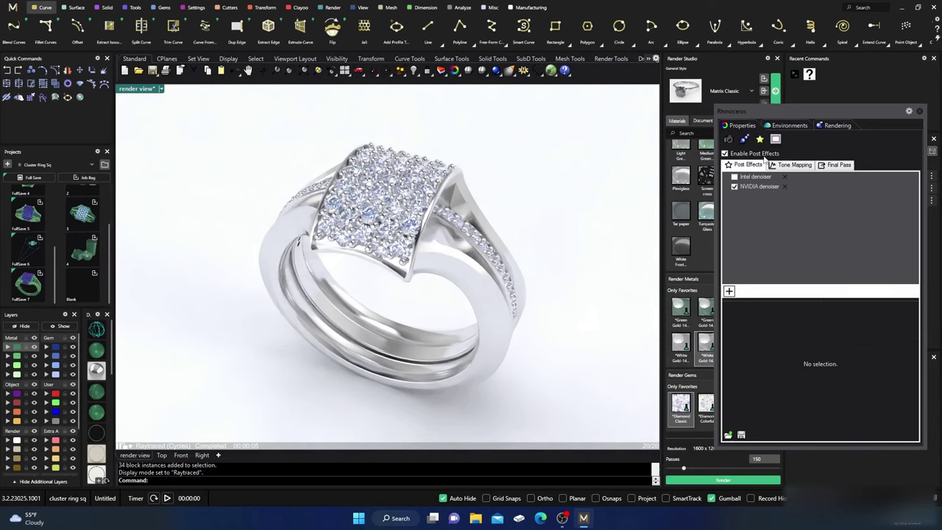
{"action": "left_click", "coordinate": [841, 129]}
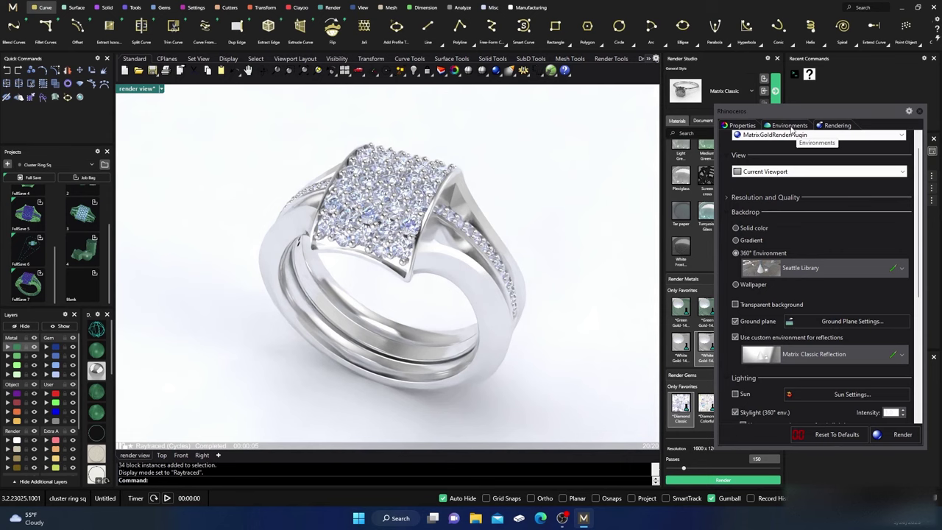
{"action": "scroll", "coordinate": [771, 293], "scroll_direction": "down", "scroll_amount": 3}
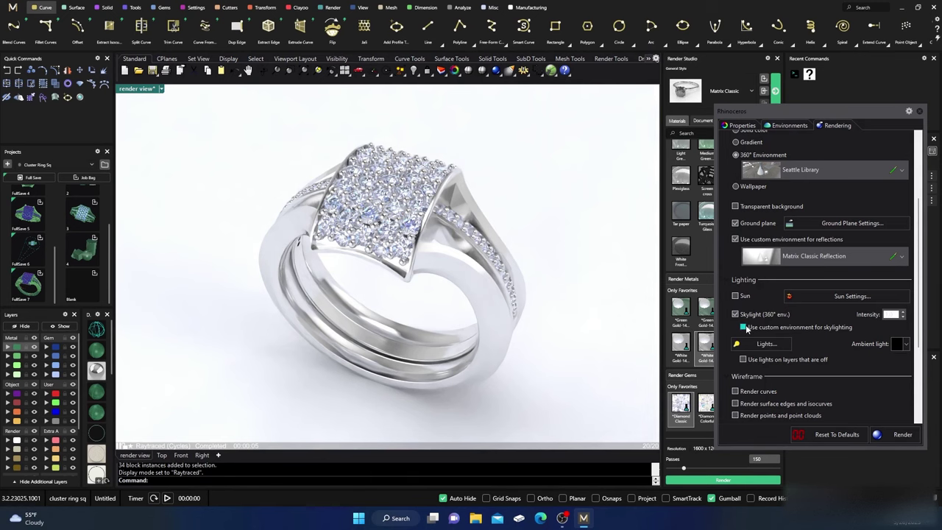
{"action": "left_click", "coordinate": [744, 328]}
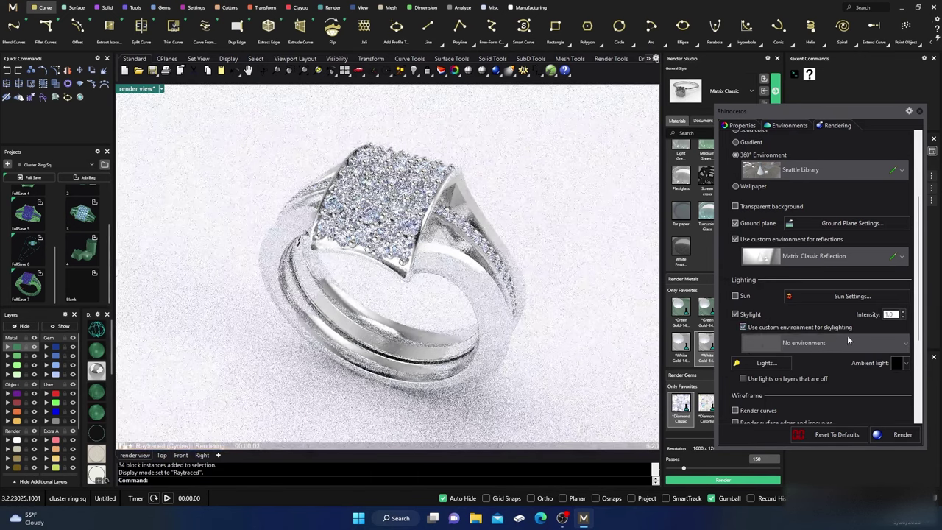
{"action": "left_click", "coordinate": [847, 345]}
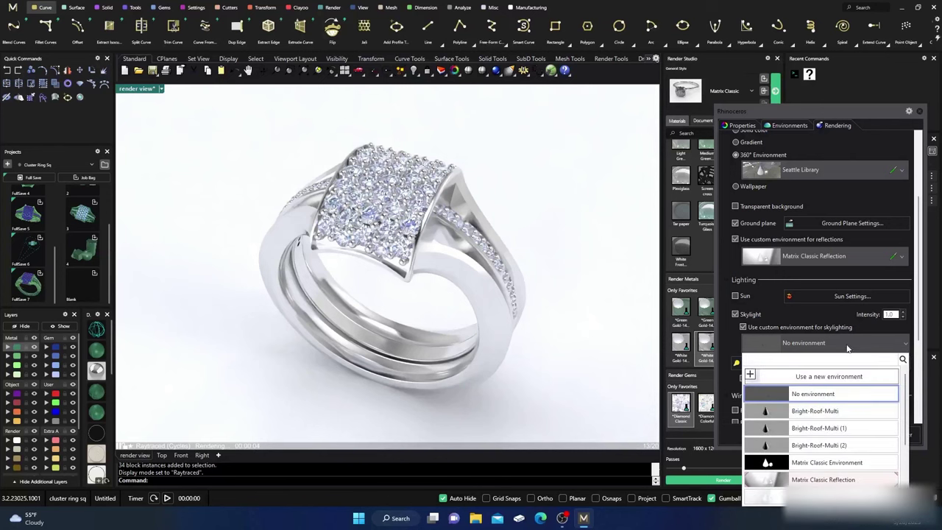
{"action": "scroll", "coordinate": [800, 403], "scroll_direction": "down", "scroll_amount": 3}
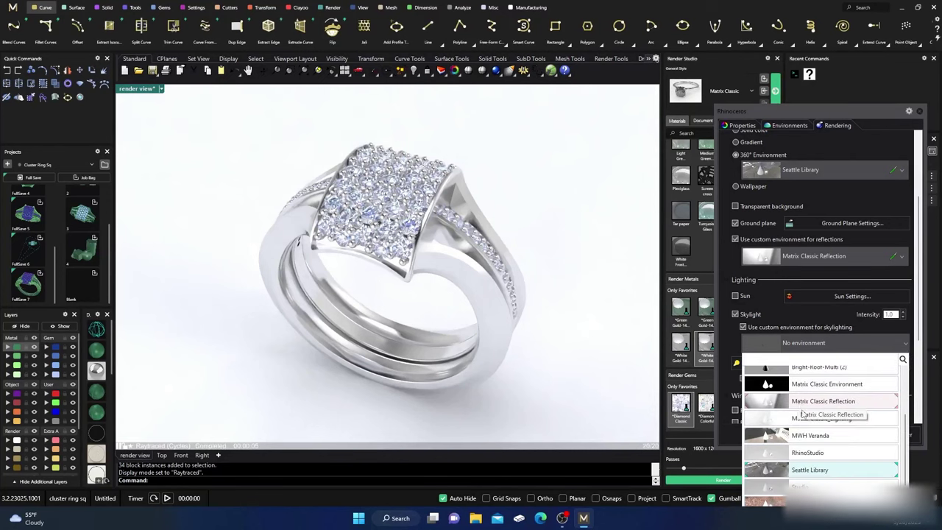
{"action": "scroll", "coordinate": [808, 452], "scroll_direction": "down", "scroll_amount": 1}
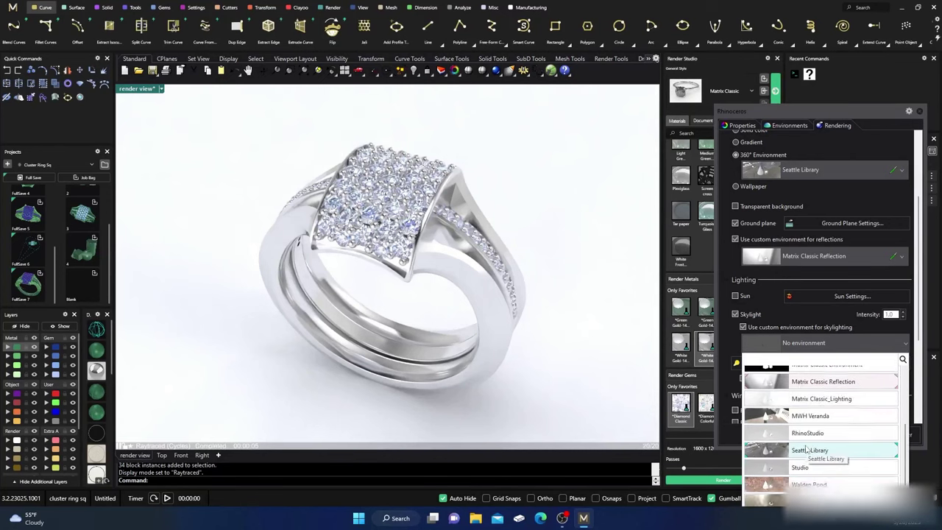
{"action": "left_click", "coordinate": [811, 466]}
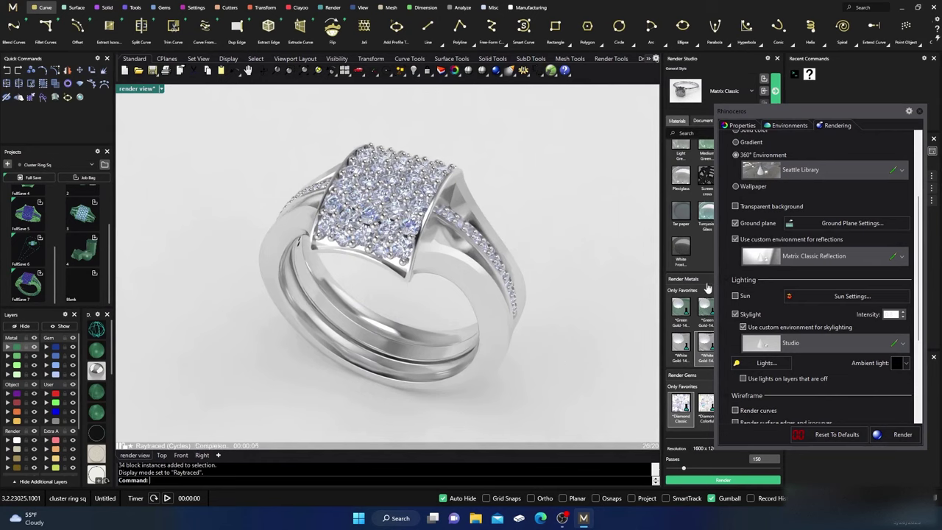
Rotate the Seattle Library backdrop environment to 3.9° with the Studio skylight active.
{"action": "scroll", "coordinate": [772, 298], "scroll_direction": "up", "scroll_amount": 4}
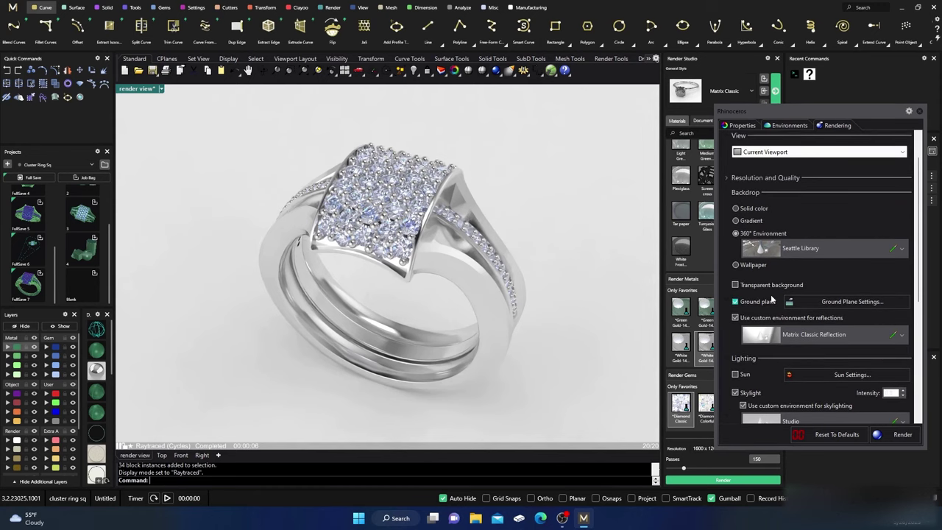
{"action": "scroll", "coordinate": [771, 294], "scroll_direction": "up", "scroll_amount": 1}
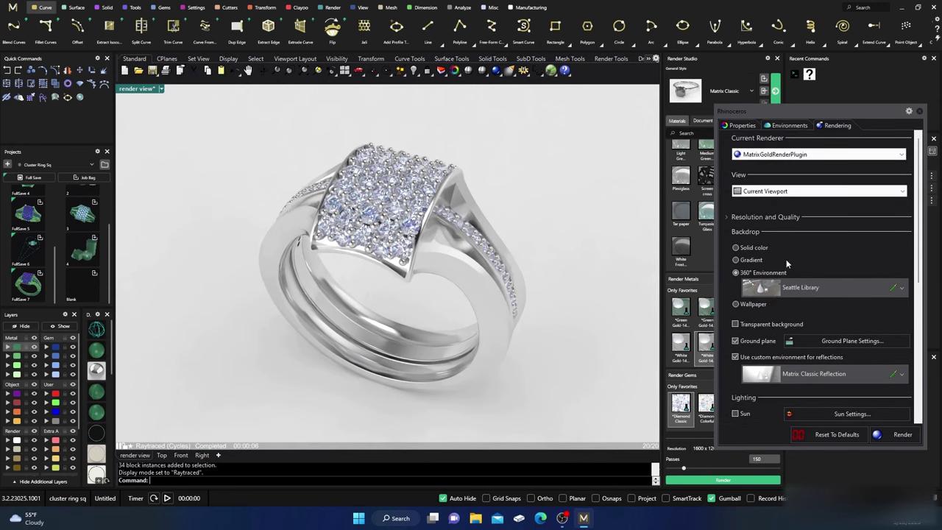
{"action": "left_click", "coordinate": [790, 126]}
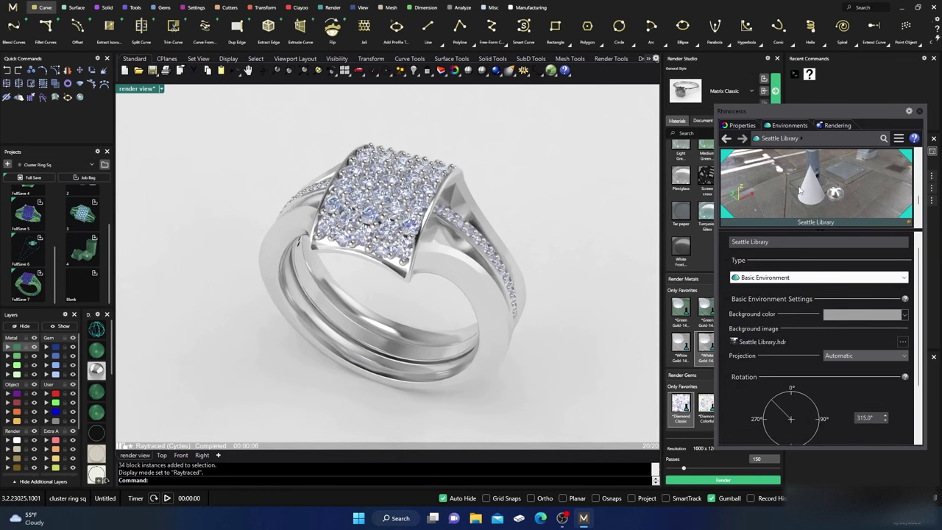
{"action": "left_click_drag", "start_coordinate": [782, 410], "coordinate": [791, 402]}
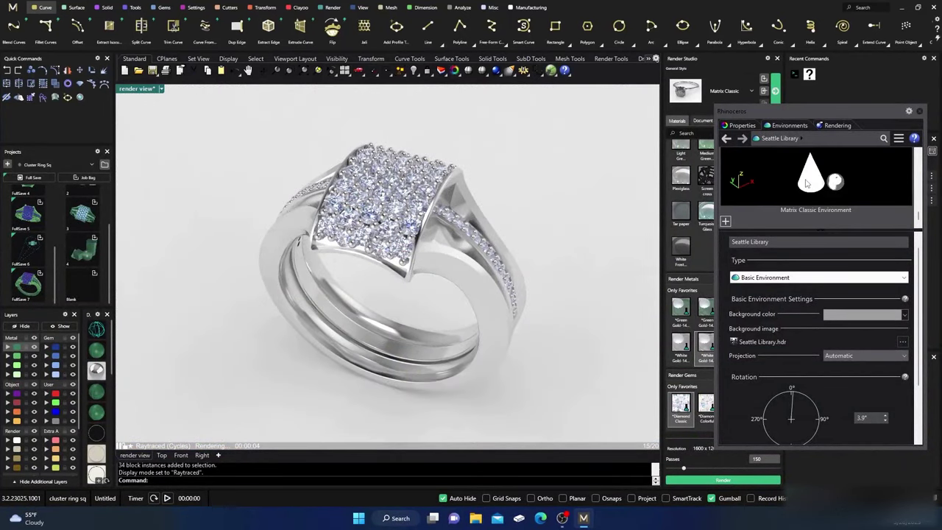
Select the Matrix Classic Reflection environment and rotate it to 335.8°.
{"action": "scroll", "coordinate": [807, 183], "scroll_direction": "up", "scroll_amount": 5}
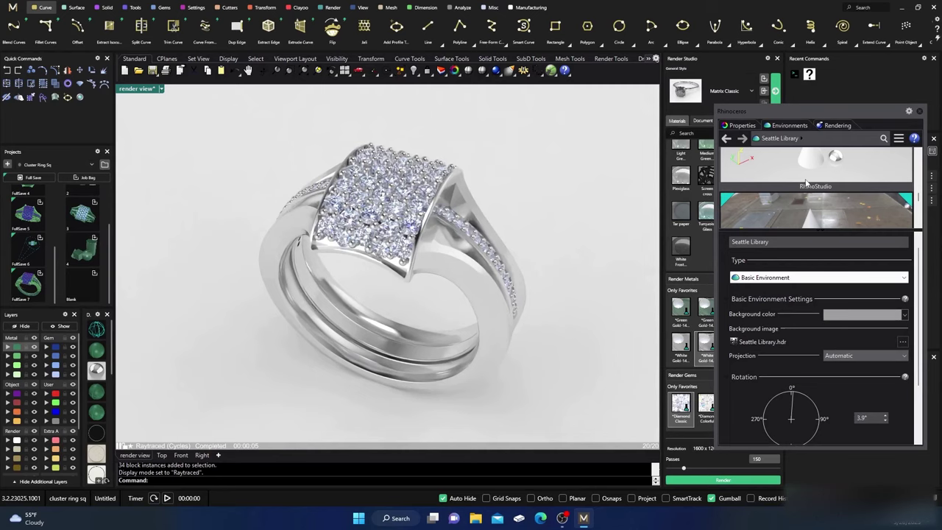
{"action": "scroll", "coordinate": [807, 183], "scroll_direction": "down", "scroll_amount": 1}
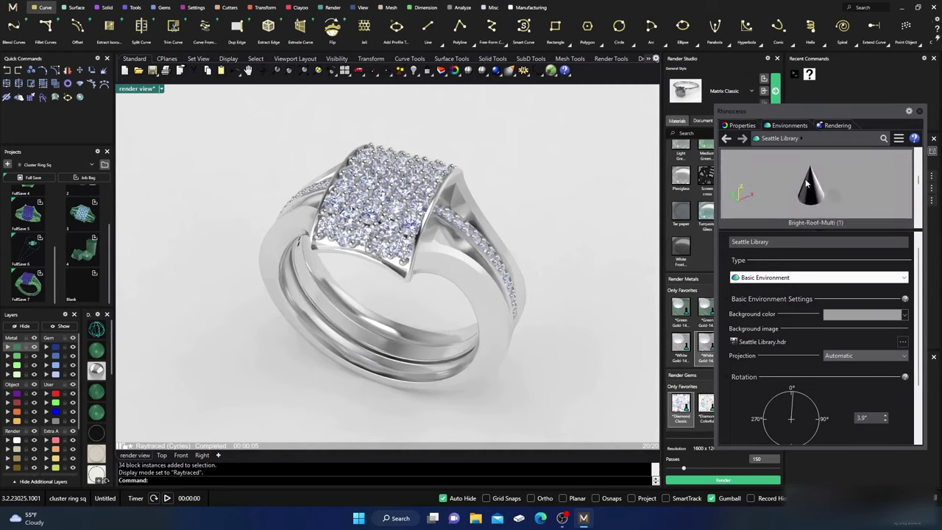
{"action": "scroll", "coordinate": [807, 184], "scroll_direction": "down", "scroll_amount": 3}
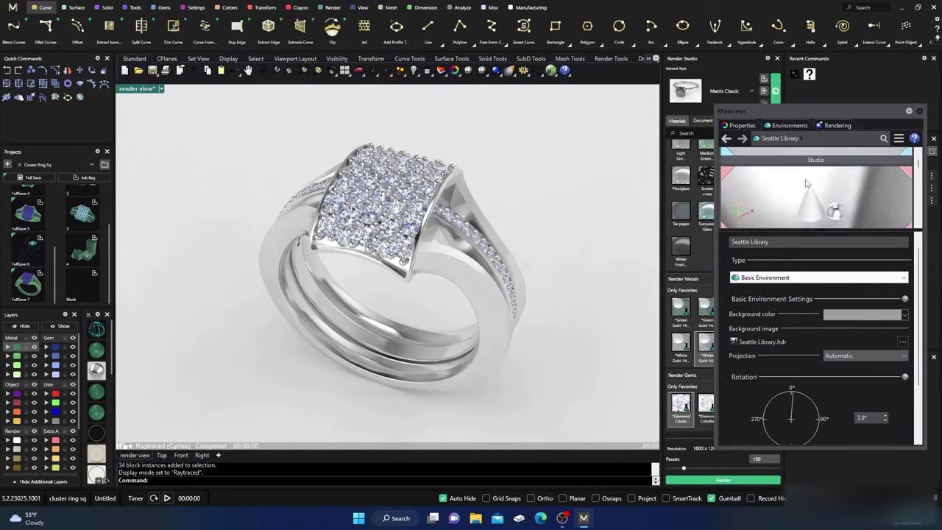
{"action": "scroll", "coordinate": [807, 184], "scroll_direction": "down", "scroll_amount": 1}
{"action": "left_click_drag", "start_coordinate": [777, 427], "coordinate": [786, 409]}
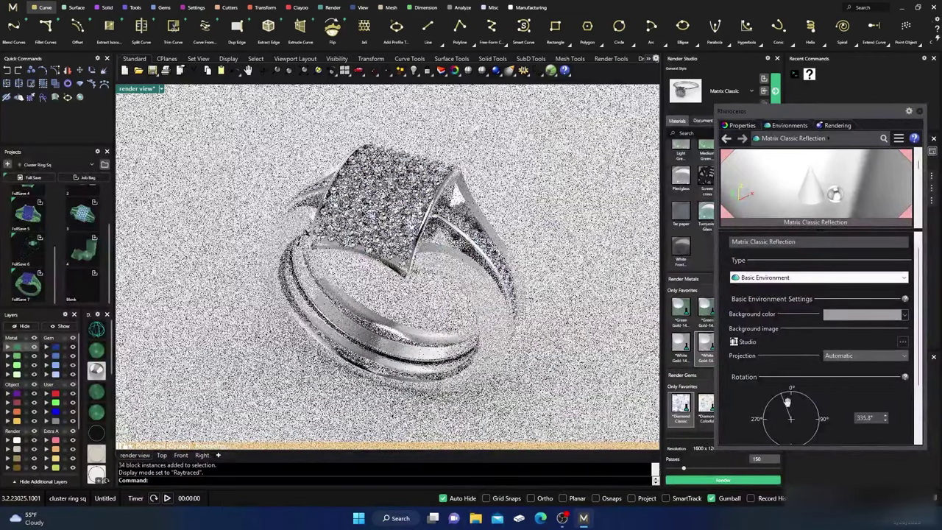
Select the Studio skylight environment and rotate it to 70.0°.
{"action": "scroll", "coordinate": [823, 191], "scroll_direction": "up", "scroll_amount": 1}
{"action": "left_click", "coordinate": [823, 192]}
{"action": "left_click_drag", "start_coordinate": [793, 405], "coordinate": [810, 412]}
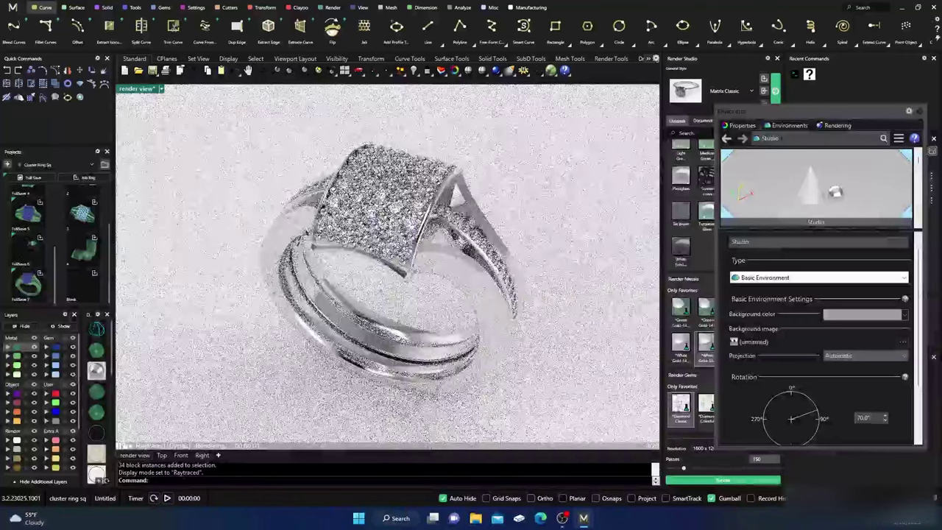
{"action": "right_click_drag", "start_coordinate": [442, 309], "coordinate": [401, 348]}
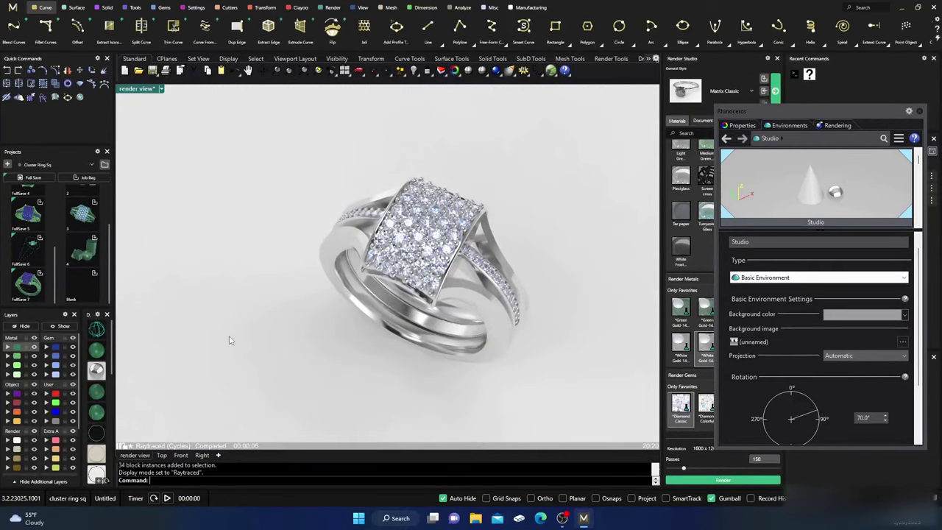
{"action": "right_click_drag", "start_coordinate": [464, 258], "coordinate": [479, 316]}
{"action": "left_click", "coordinate": [716, 481]}
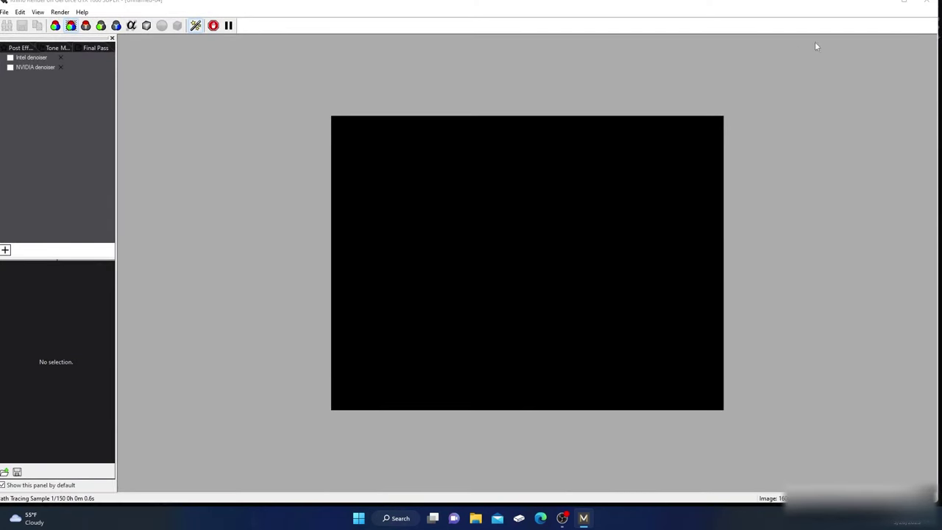
{"action": "left_click", "coordinate": [927, 2]}
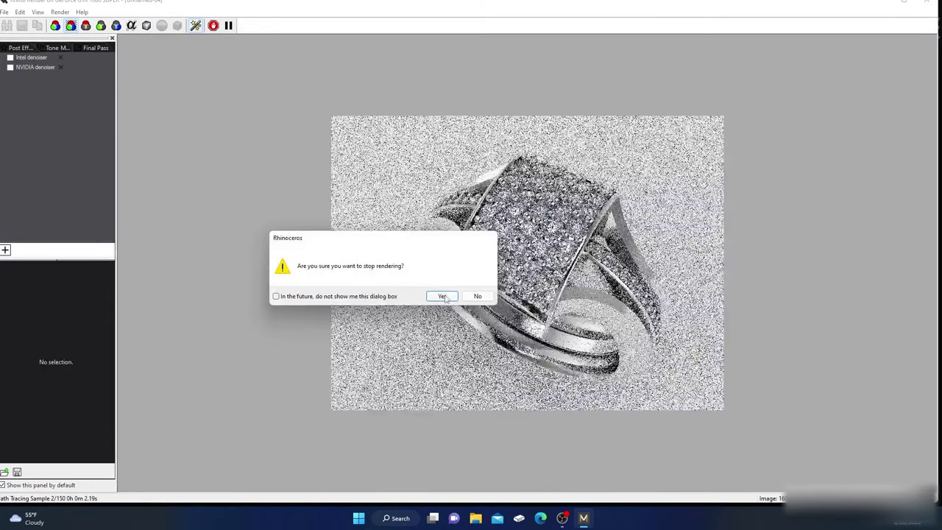
{"action": "left_click", "coordinate": [443, 296]}
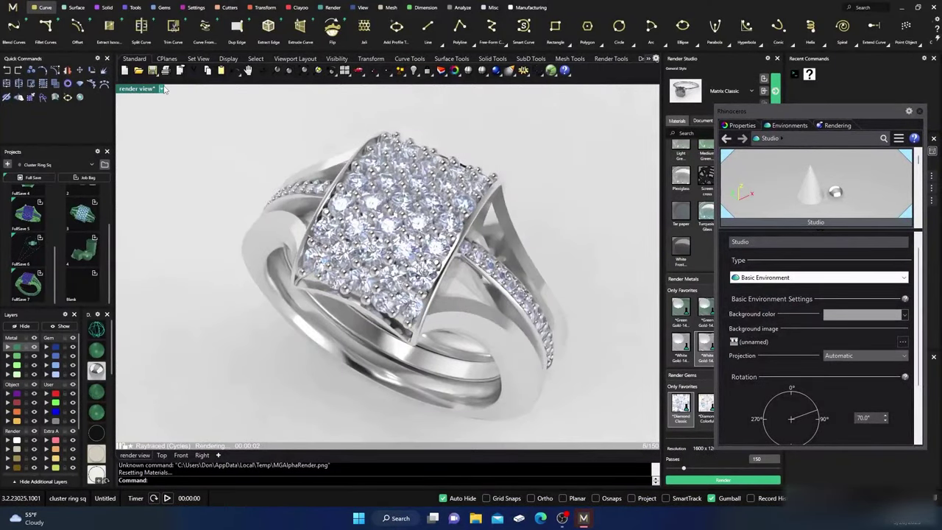
Restore the saved view "render view" in the raytraced viewport, followed by "render view 2".
{"action": "left_click", "coordinate": [162, 88]}
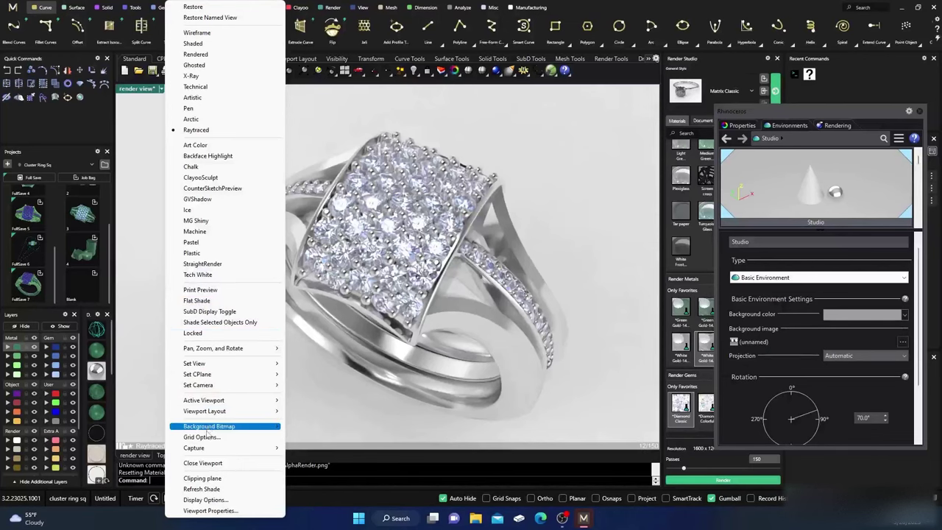
{"action": "mouse_move", "coordinate": [262, 366]}
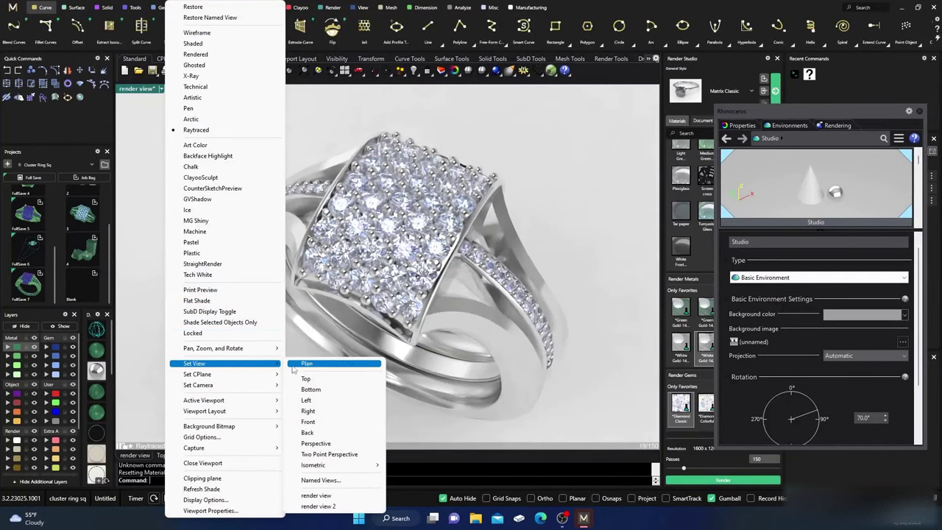
{"action": "left_click", "coordinate": [318, 496]}
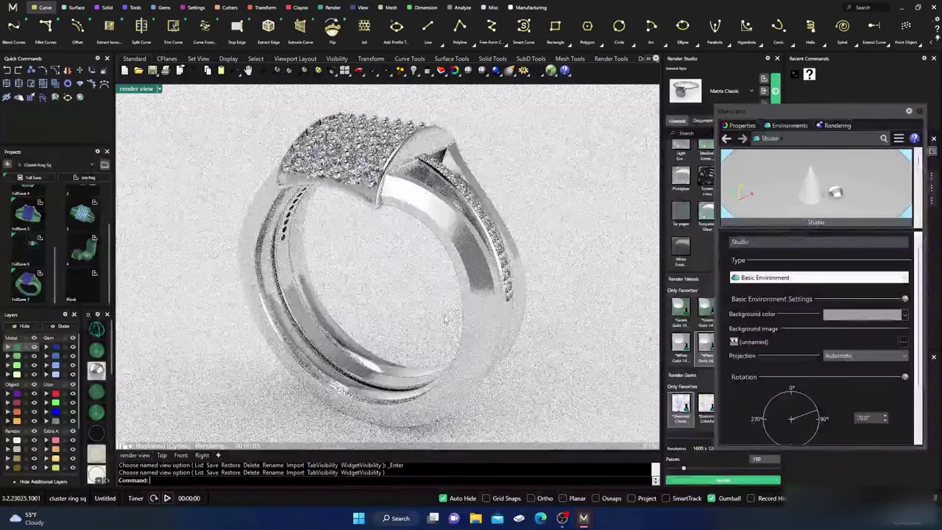
{"action": "left_click", "coordinate": [159, 89]}
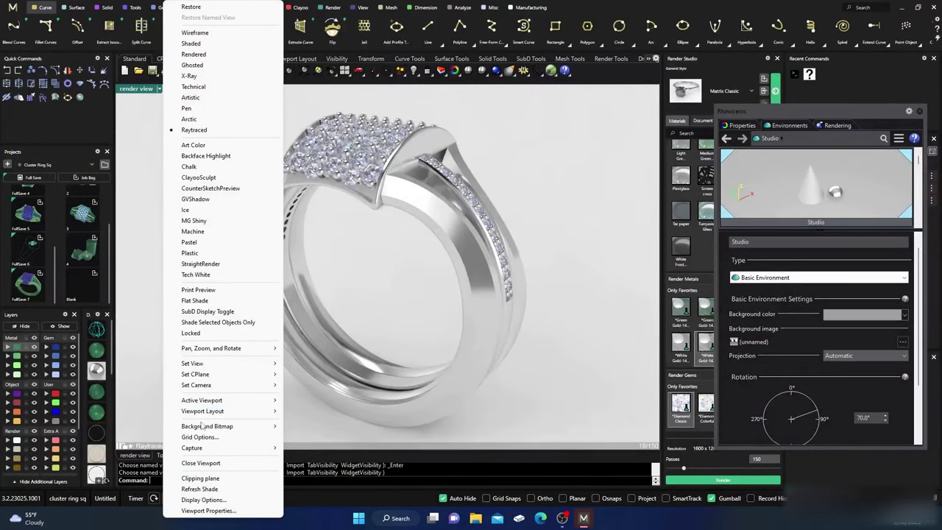
{"action": "mouse_move", "coordinate": [235, 365]}
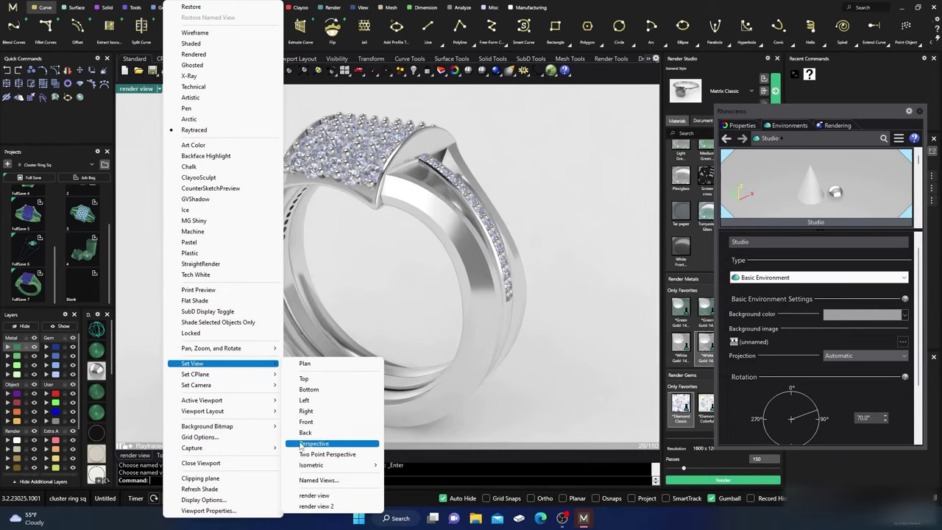
{"action": "left_click", "coordinate": [316, 506]}
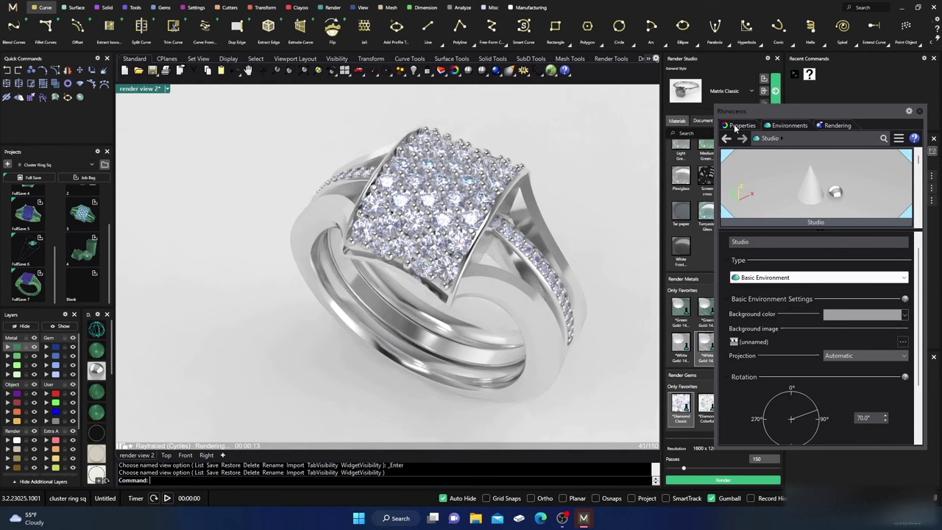
{"action": "right_click", "coordinate": [734, 127]}
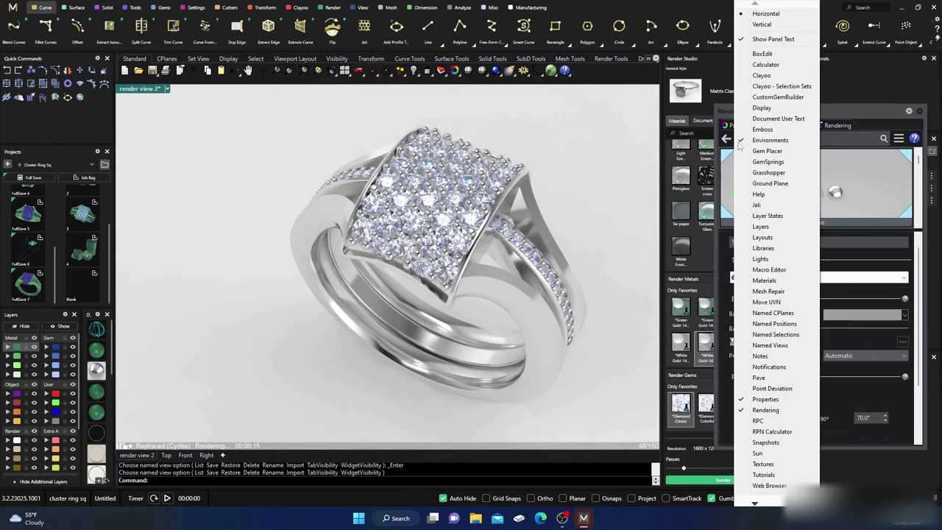
{"action": "left_click", "coordinate": [624, 137]}
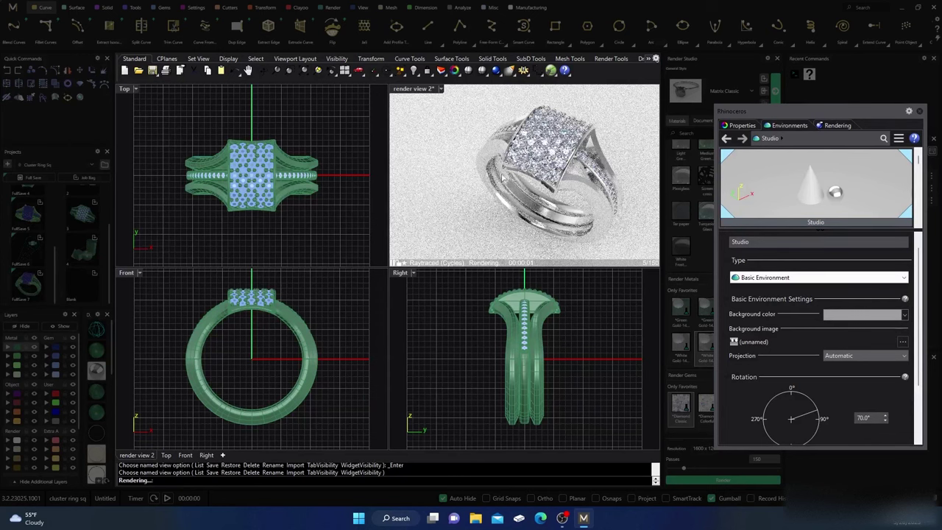
Render the ring from render view 2 with the NVIDIA denoiser enabled.
{"action": "key", "text": "ctrl+r"}
{"action": "left_click", "coordinate": [10, 67]}
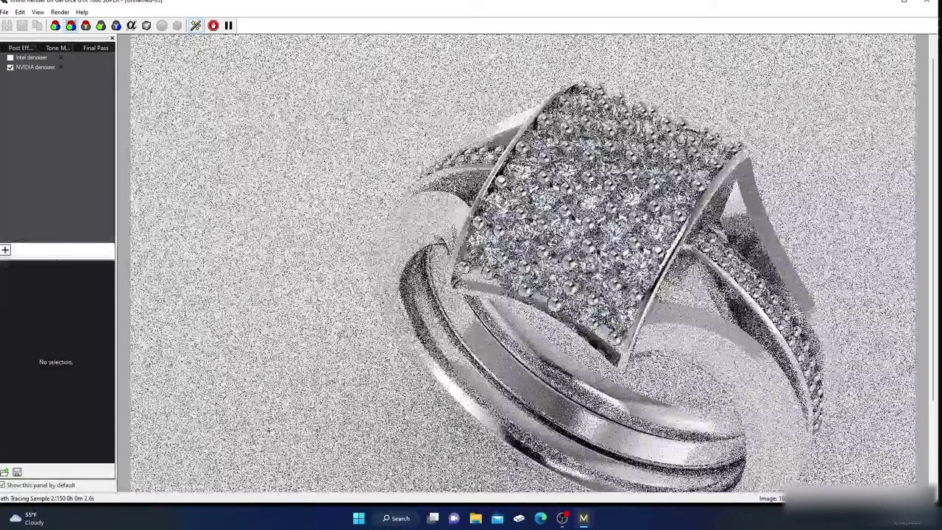
{"action": "scroll", "coordinate": [518, 251], "scroll_direction": "down", "scroll_amount": 3}
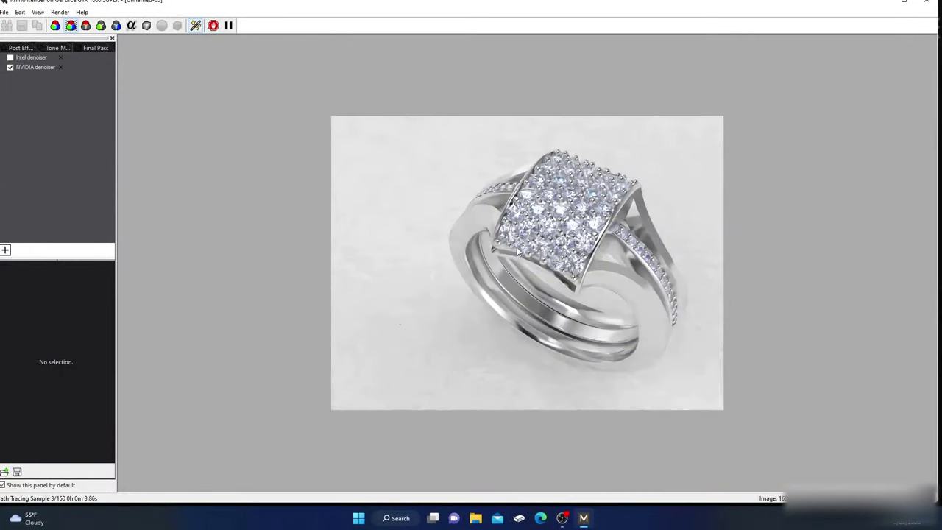